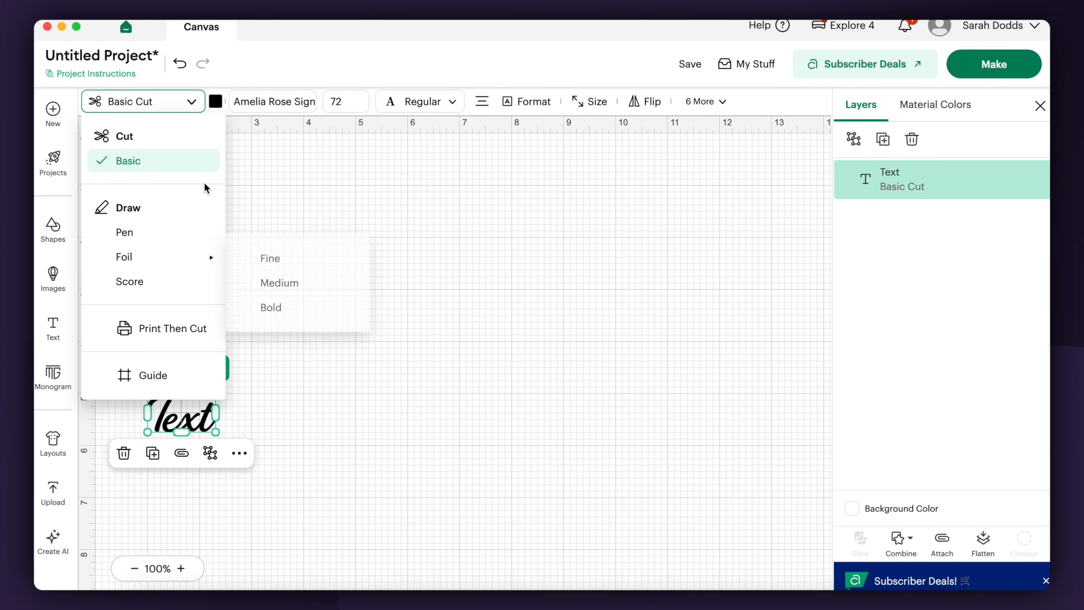
# Close the operation choices and move the script text to an emptier area higher on the canvas.
pyautogui.click(353, 276)
pyautogui.moveTo(195, 421); pyautogui.dragTo(353, 300)
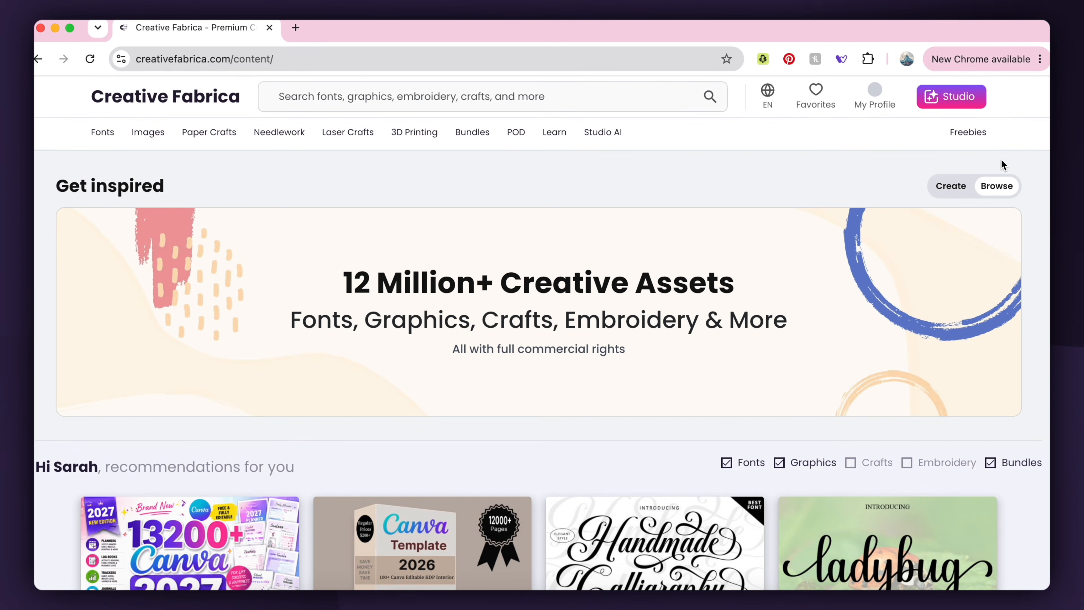
# Switch to Creative Fabrica in the browser, open the Retro Book Lover Bundle PNG page and download part 1 of the bundle.
pyautogui.scroll(-6, 1003, 163)
pyautogui.scroll(-8, 1002, 161)
pyautogui.scroll(1, 1002, 161)
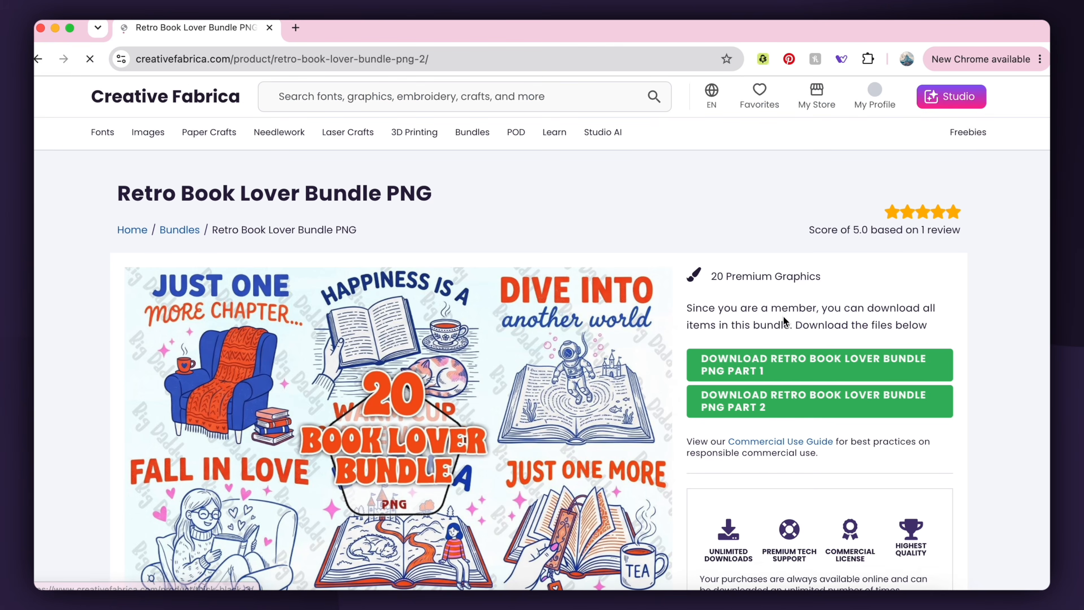
pyautogui.scroll(-3, 783, 316)
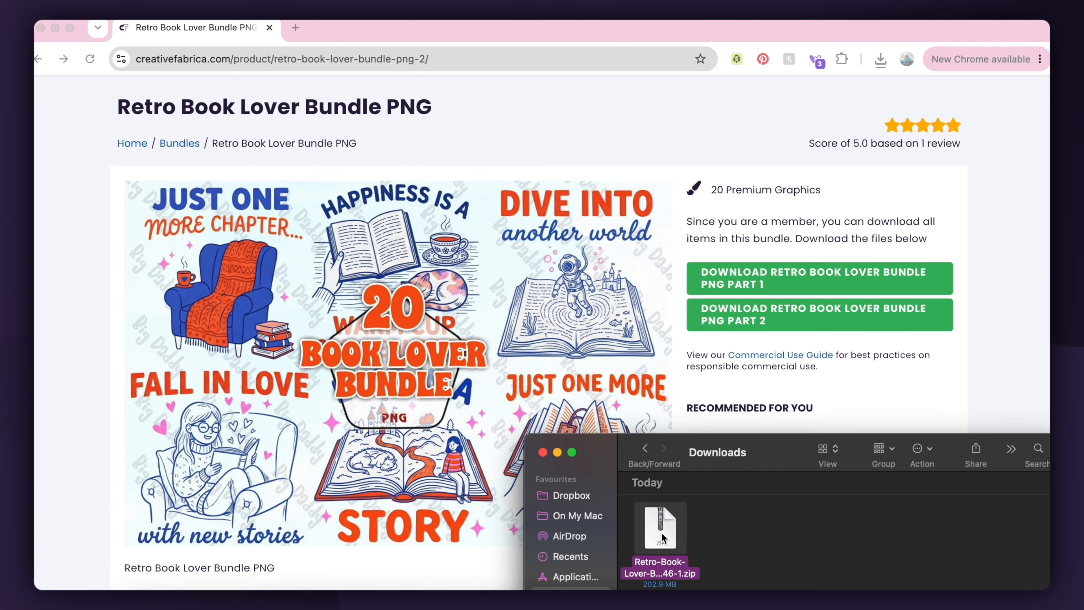
# Extract the downloaded Retro Book Lover Bundle zip file in the Downloads folder.
pyautogui.rightClick(650, 530)
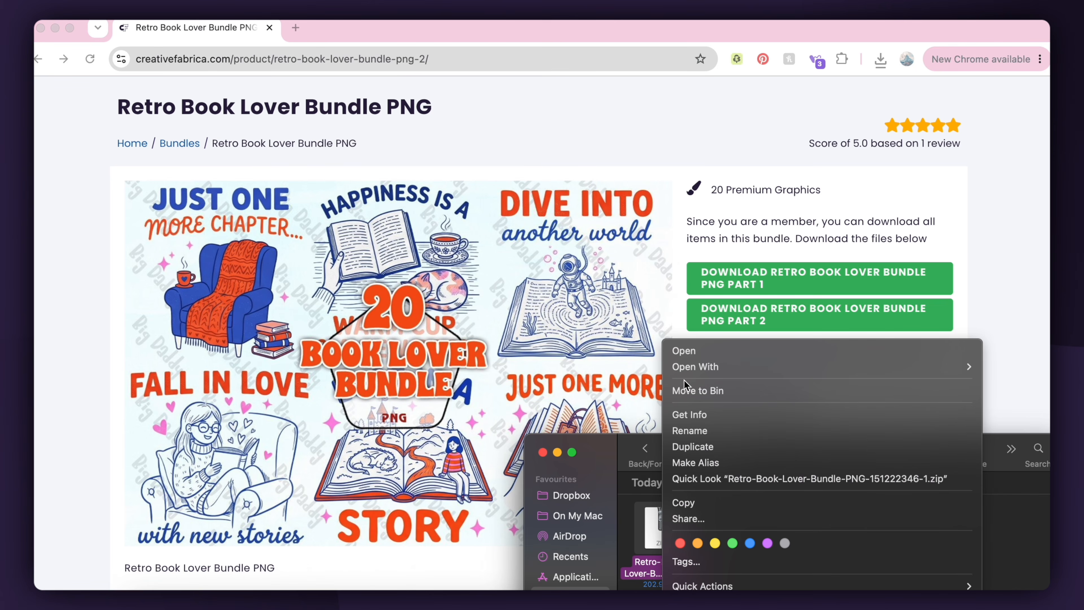
pyautogui.moveTo(688, 372)
pyautogui.click(542, 364)
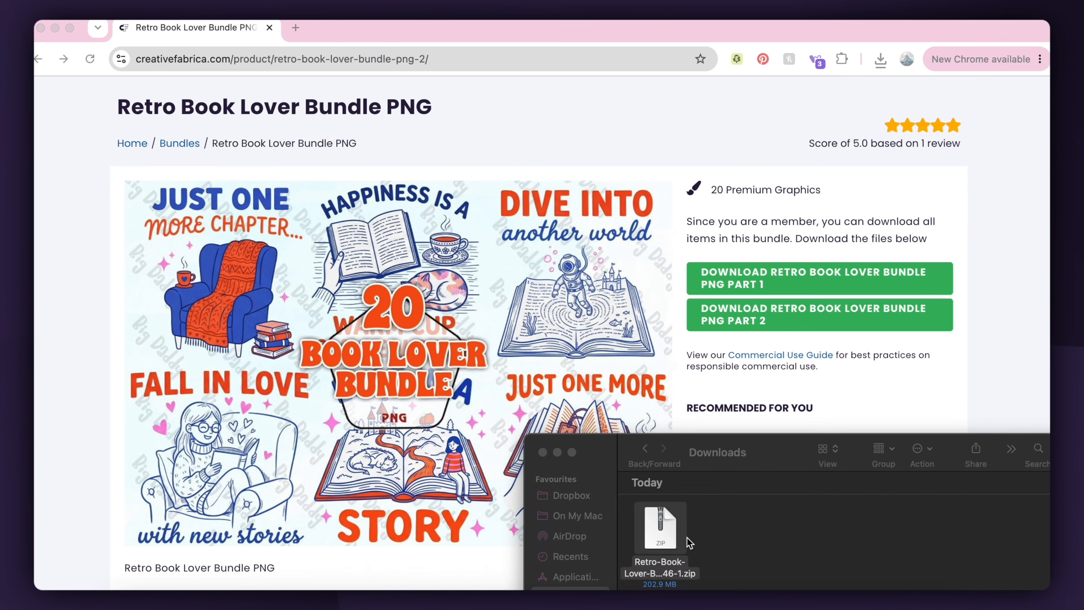
pyautogui.doubleClick(674, 540)
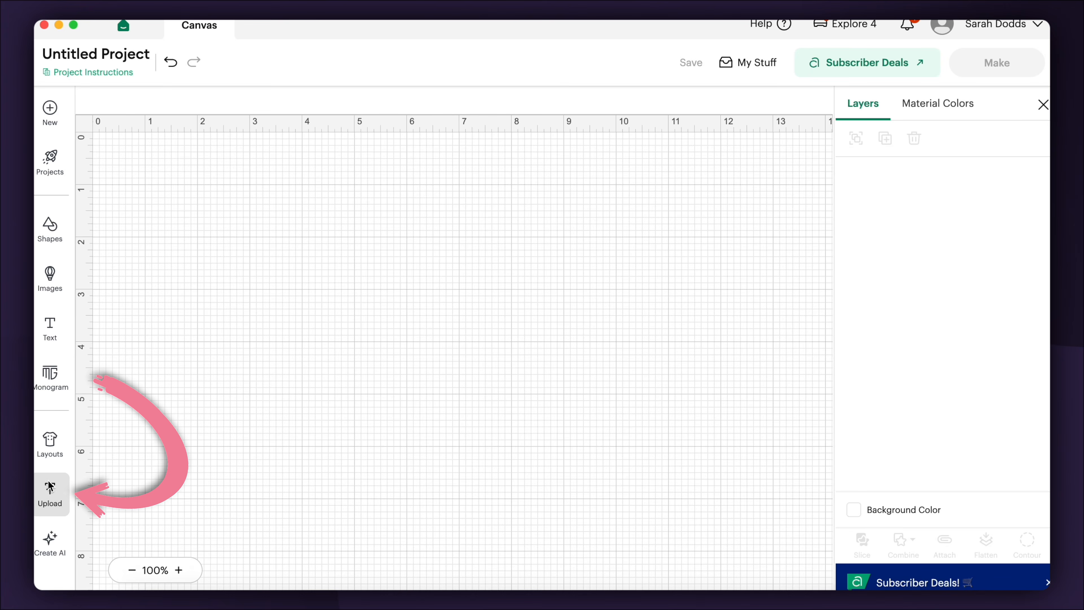
# Switch to Cricut Design Space and upload Just One More Chapter 2.png from its Finder folder as a new image.
pyautogui.click(52, 496)
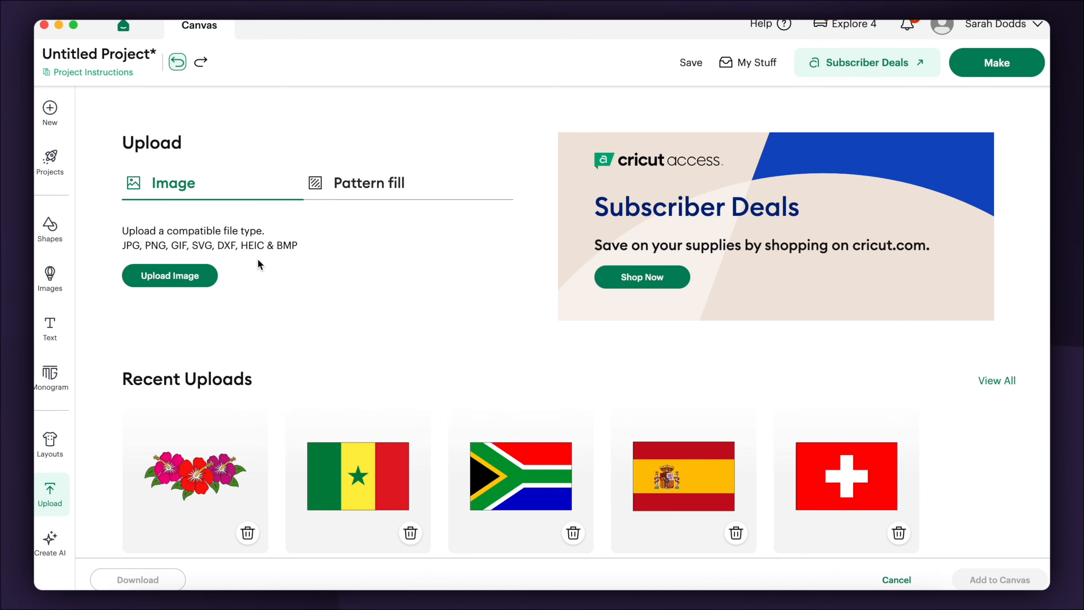
pyautogui.click(185, 273)
pyautogui.click(564, 394)
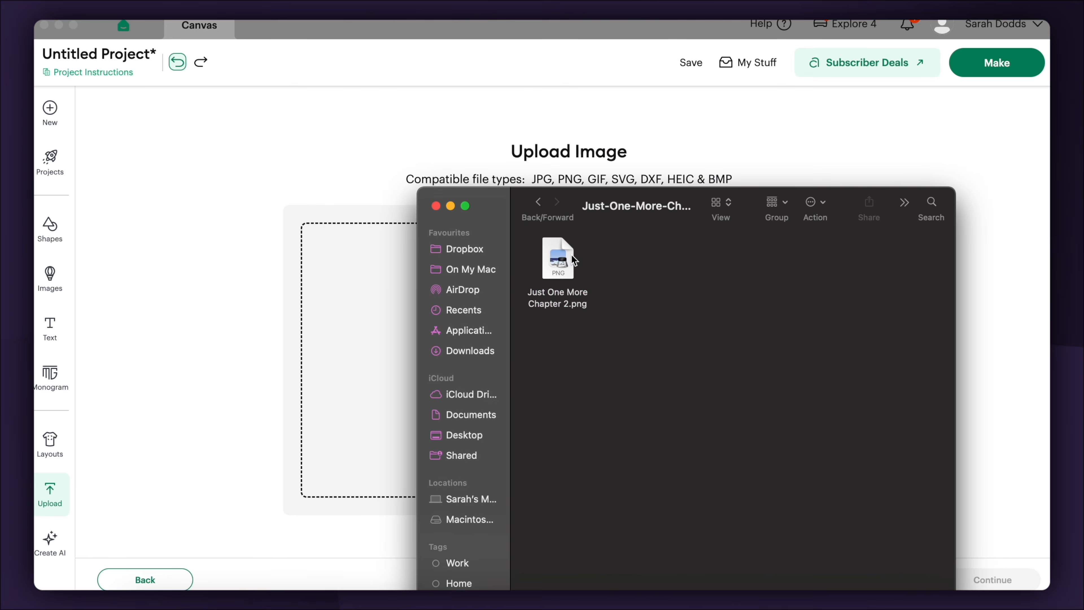
pyautogui.moveTo(625, 205); pyautogui.dragTo(701, 383)
pyautogui.click(638, 431)
pyautogui.moveTo(638, 431); pyautogui.dragTo(564, 308)
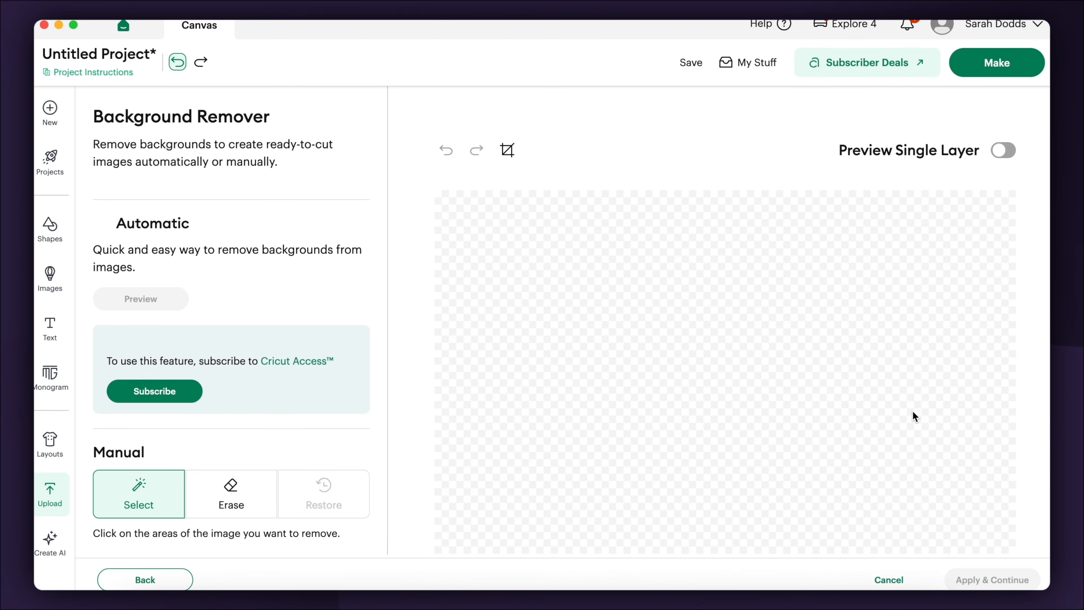
# Try to remove the blue letter J with the Select tool at the default color tolerance, and undo the removal.
pyautogui.scroll(-2, 889, 315)
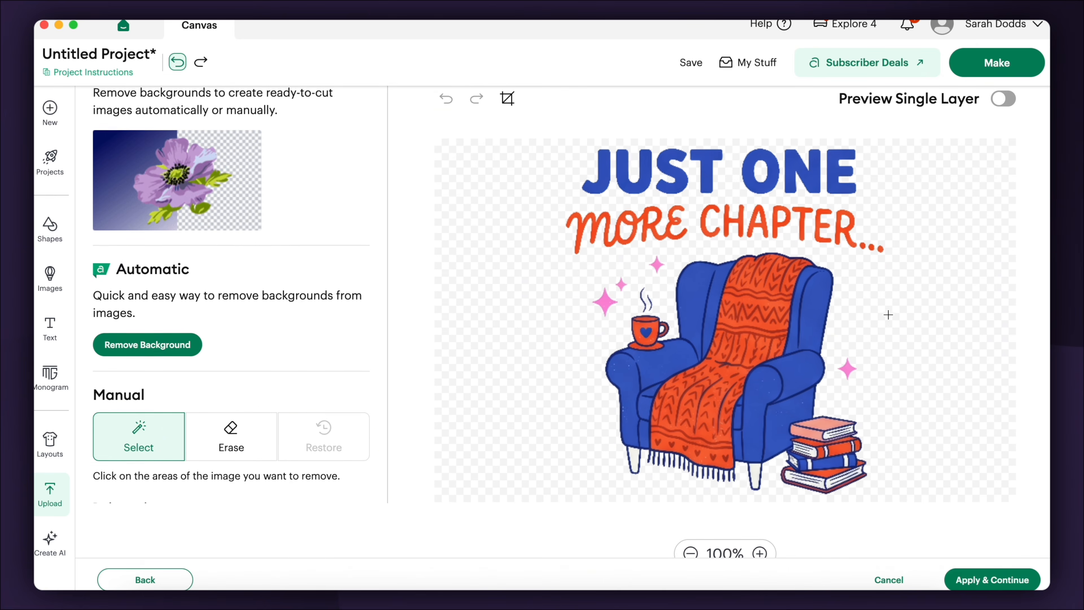
pyautogui.scroll(1, 888, 315)
pyautogui.scroll(1, 889, 314)
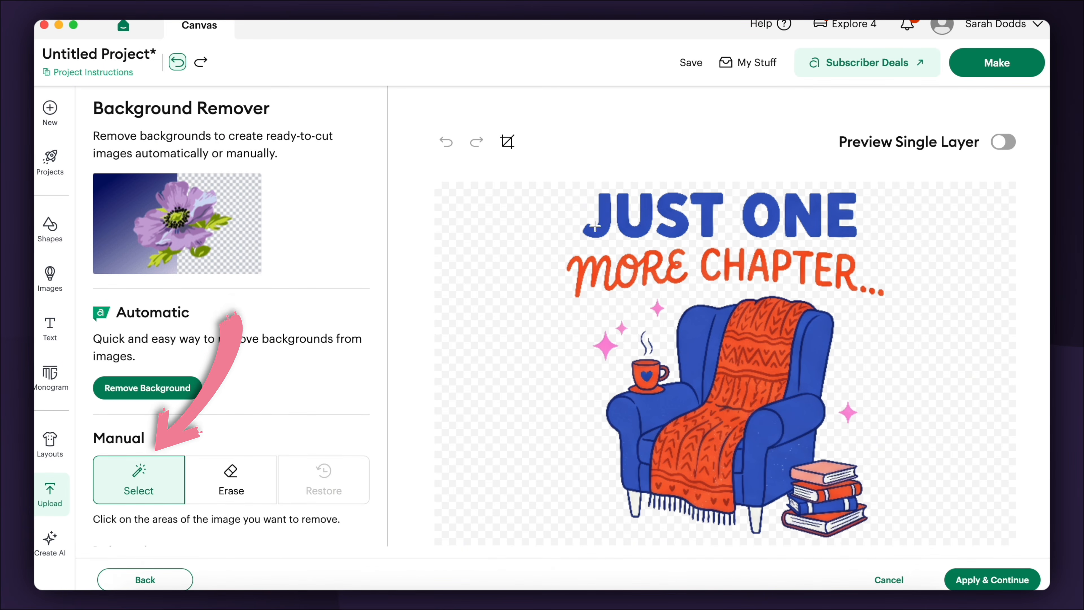
pyautogui.scroll(-1, 603, 232)
pyautogui.click(603, 233)
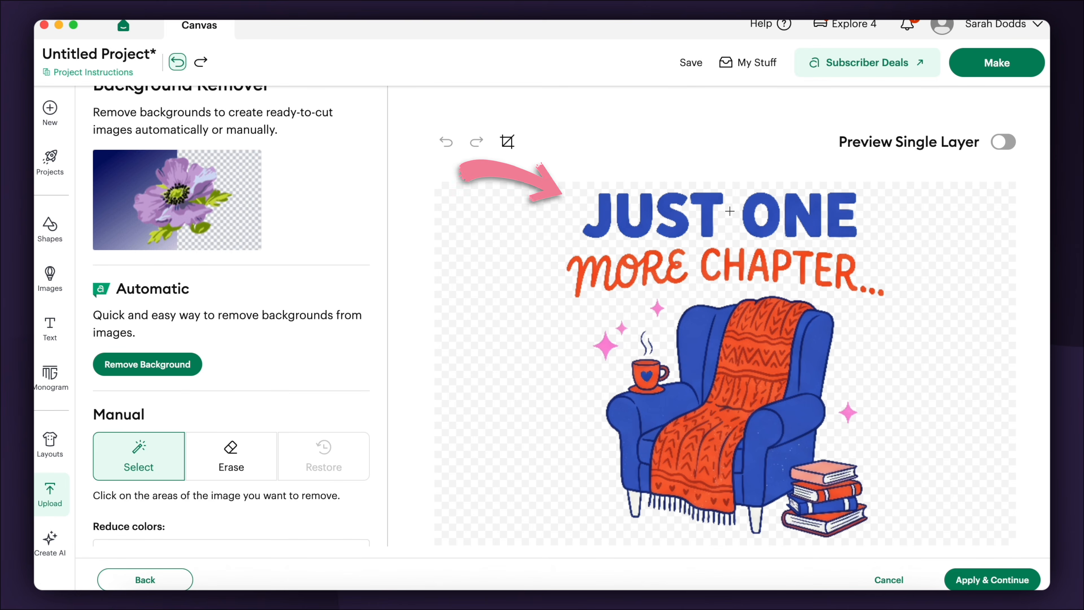
pyautogui.scroll(3, 686, 367)
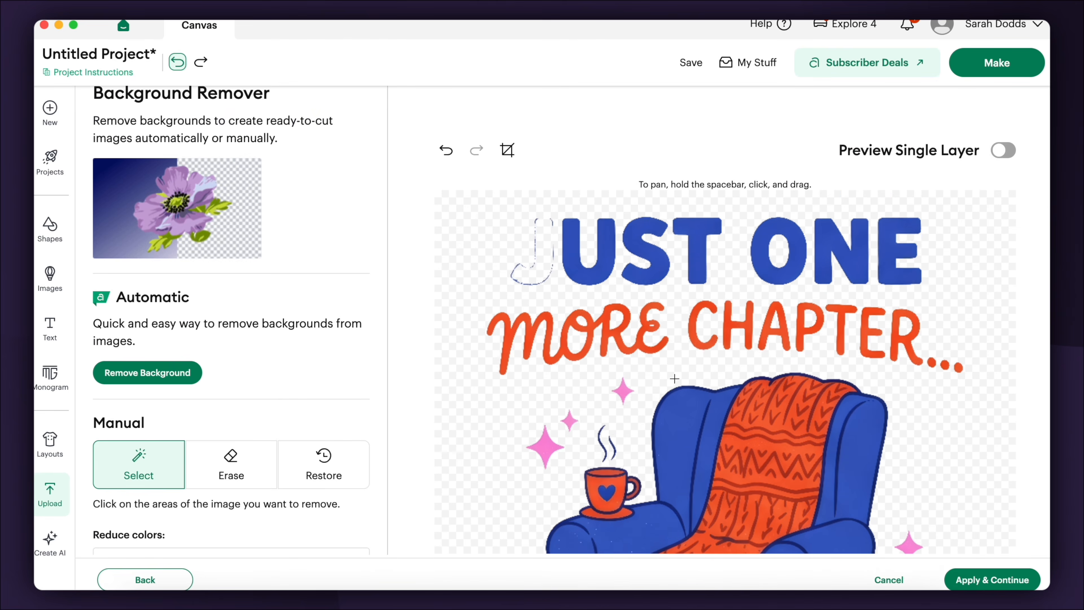
pyautogui.scroll(-3, 675, 378)
pyautogui.scroll(-2, 293, 401)
pyautogui.click(445, 150)
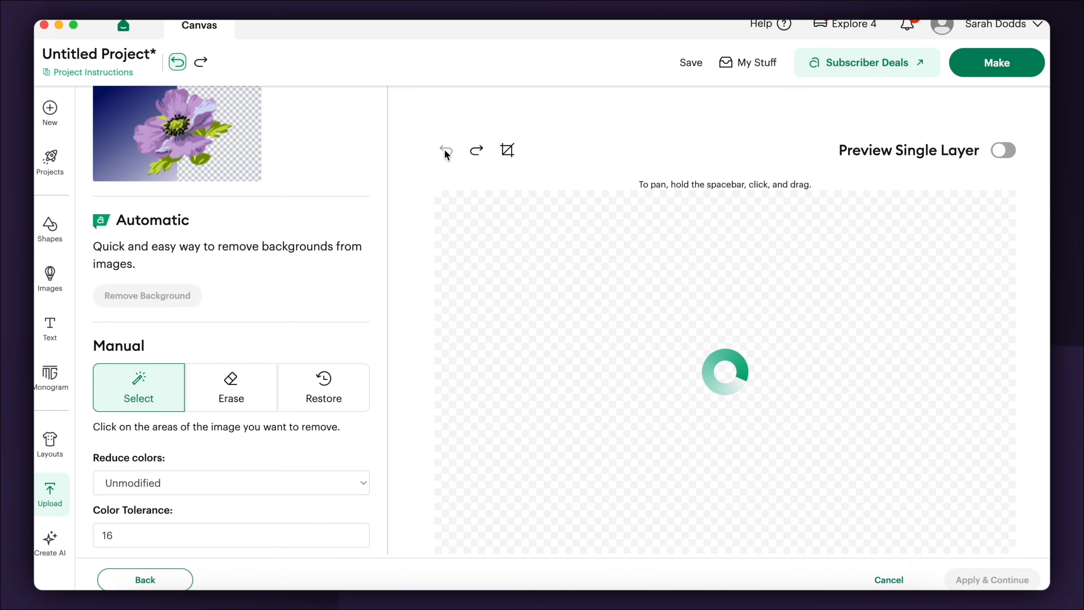
# Set the color tolerance to 200 and remove the blue letters of JUST ONE with the Select tool.
pyautogui.click(147, 539)
pyautogui.moveTo(149, 537); pyautogui.dragTo(84, 539)
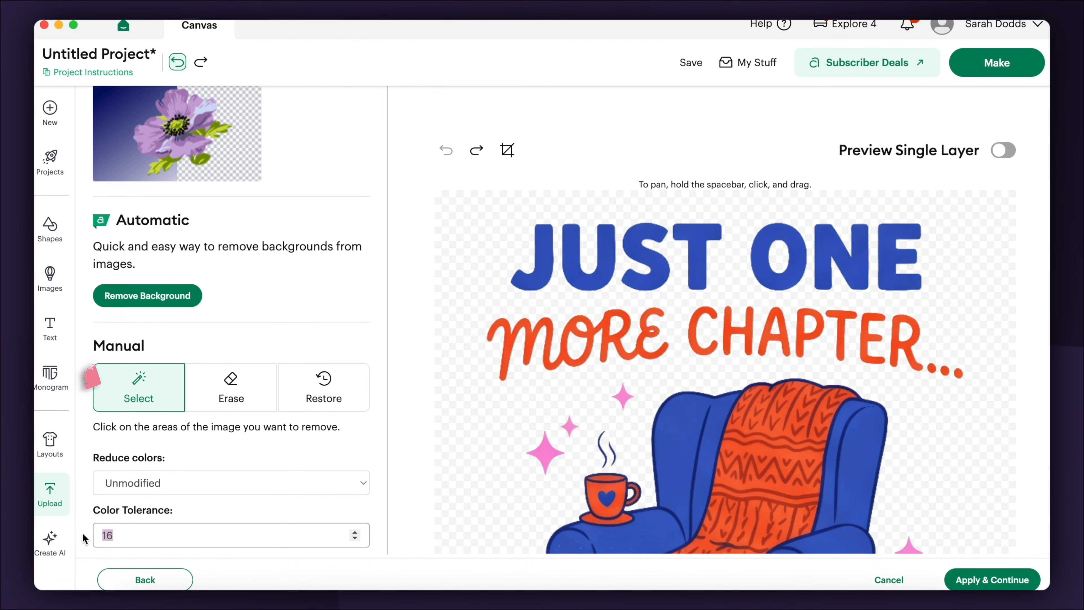
pyautogui.write('200')
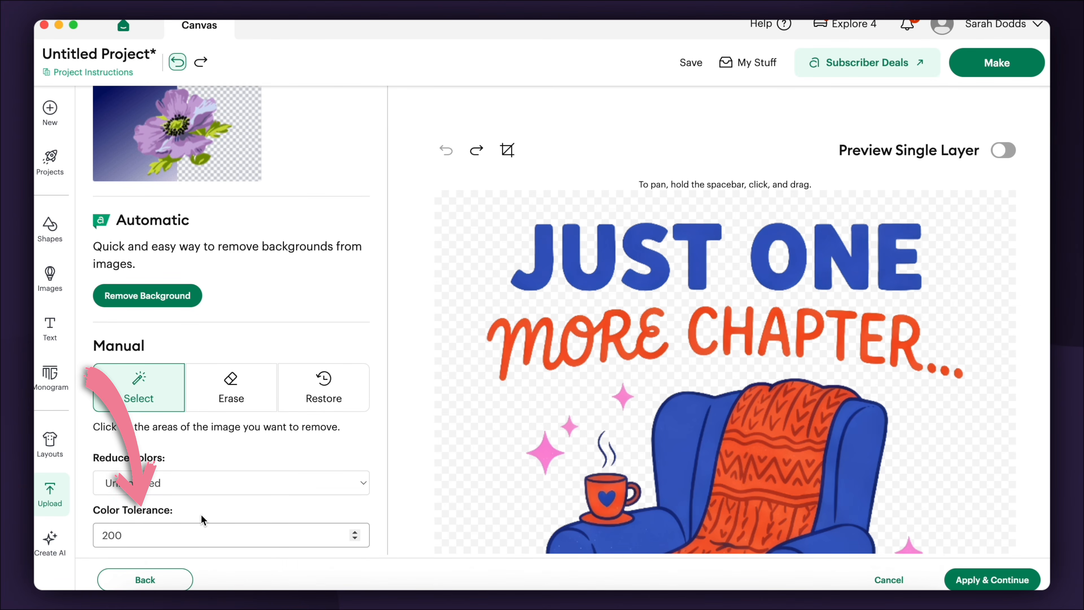
pyautogui.click(518, 283)
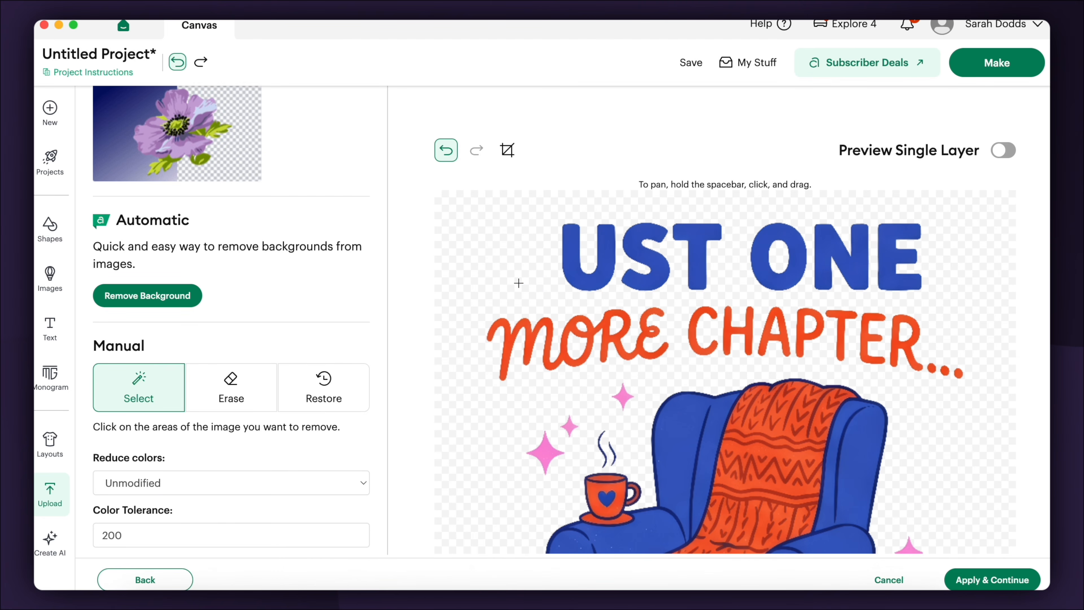
pyautogui.click(649, 284)
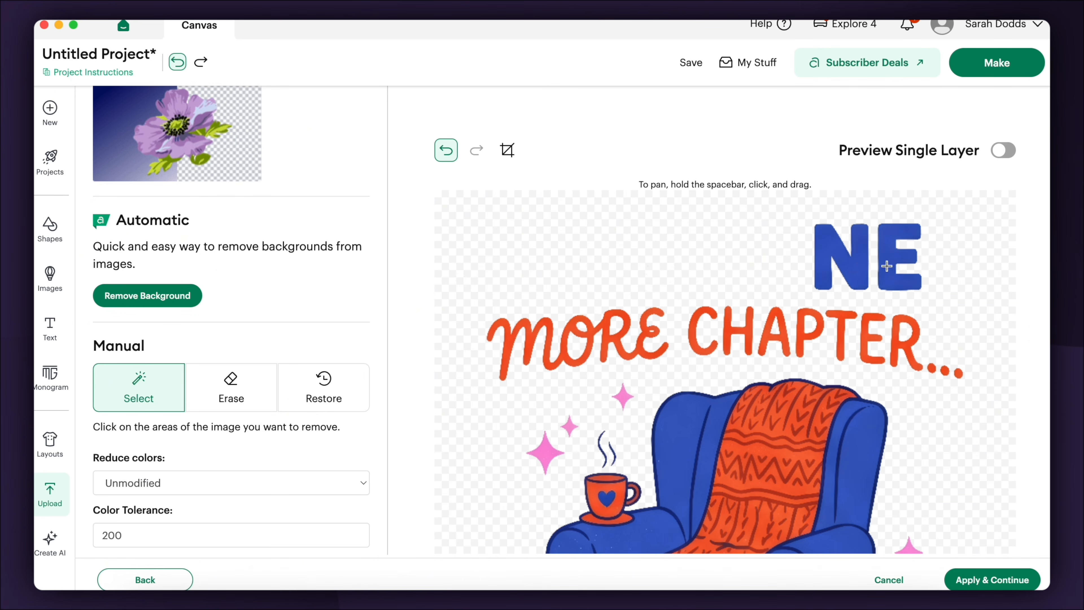
# Set the eraser size to 100 and erase the M of MORE and the small pink star beside the cup's steam.
pyautogui.click(234, 383)
pyautogui.scroll(-2, 236, 375)
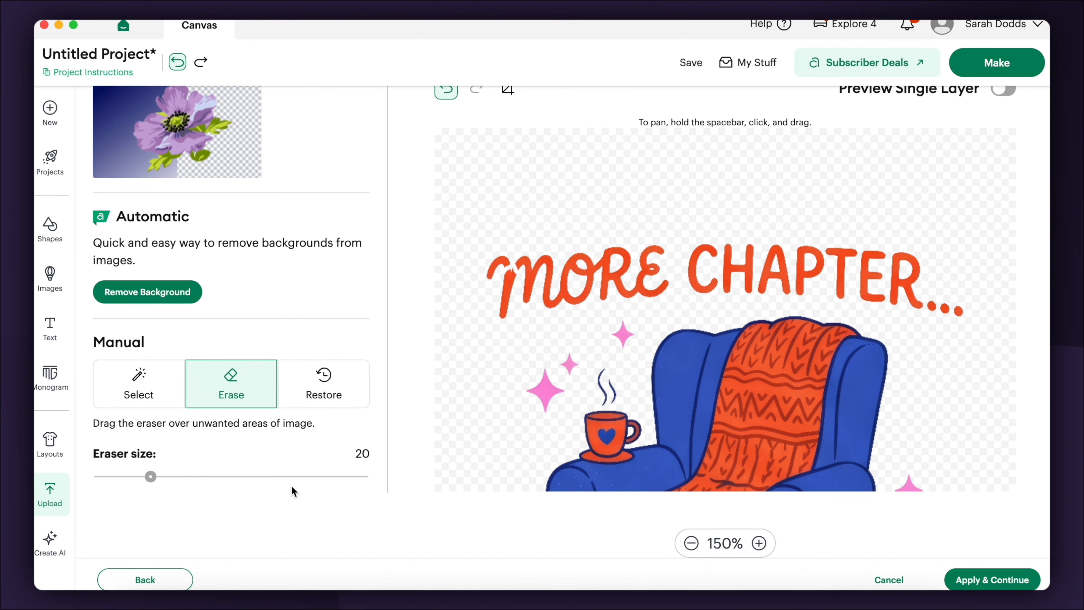
pyautogui.moveTo(356, 484); pyautogui.dragTo(385, 485)
pyautogui.moveTo(501, 286)
pyautogui.mouseDown()
pyautogui.moveTo(507, 245)
pyautogui.moveTo(482, 273)
pyautogui.moveTo(523, 260)
pyautogui.moveTo(504, 314)
pyautogui.moveTo(542, 261)
pyautogui.mouseUp()
pyautogui.moveTo(566, 357); pyautogui.dragTo(572, 366)
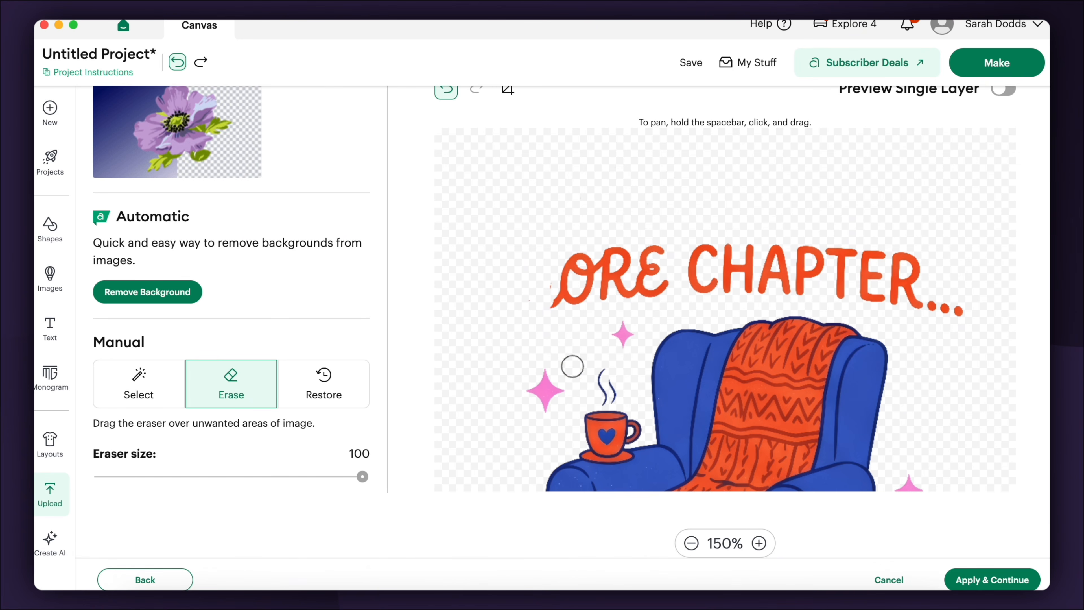
# Remove the remaining orange letters of MORE CHAPTER... with the Select tool.
pyautogui.click(139, 384)
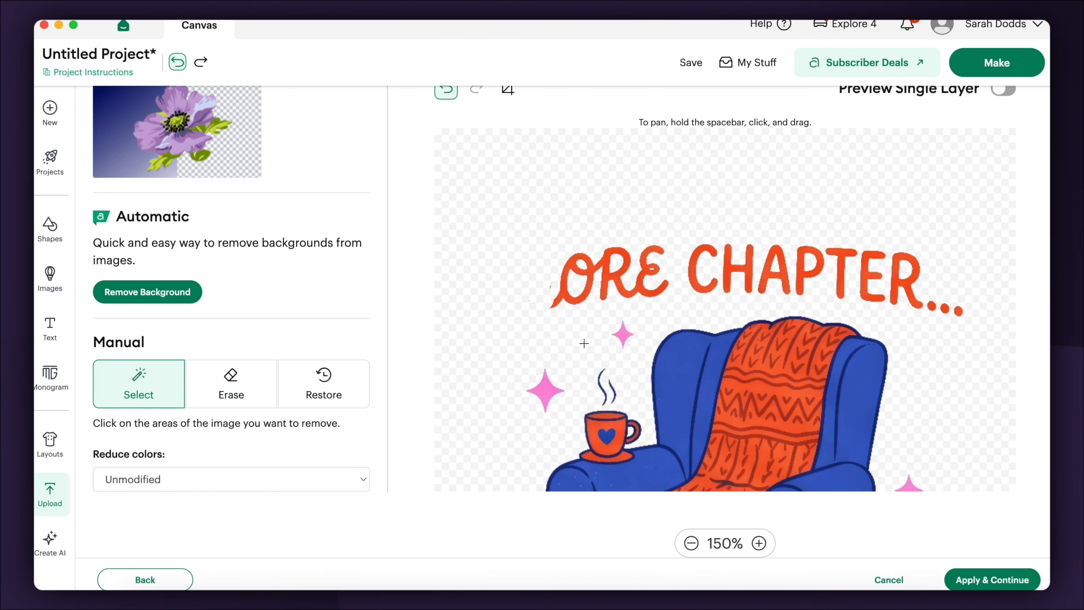
pyautogui.click(579, 300)
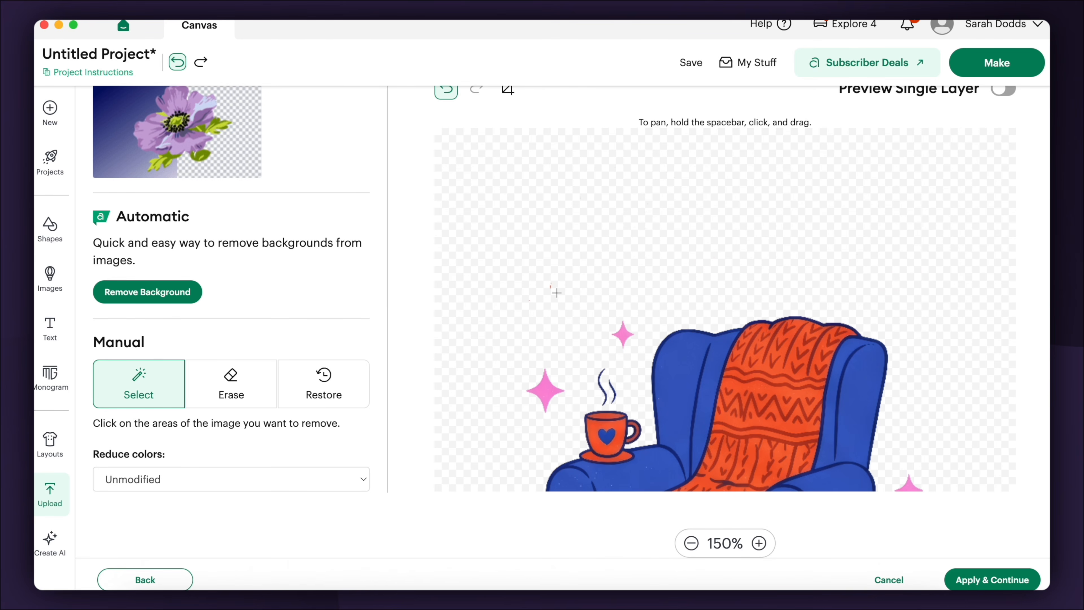
# Set the Restore brush size to 99 and restore the erased small pink star beside the cup's steam.
pyautogui.click(323, 384)
pyautogui.moveTo(150, 477); pyautogui.dragTo(360, 476)
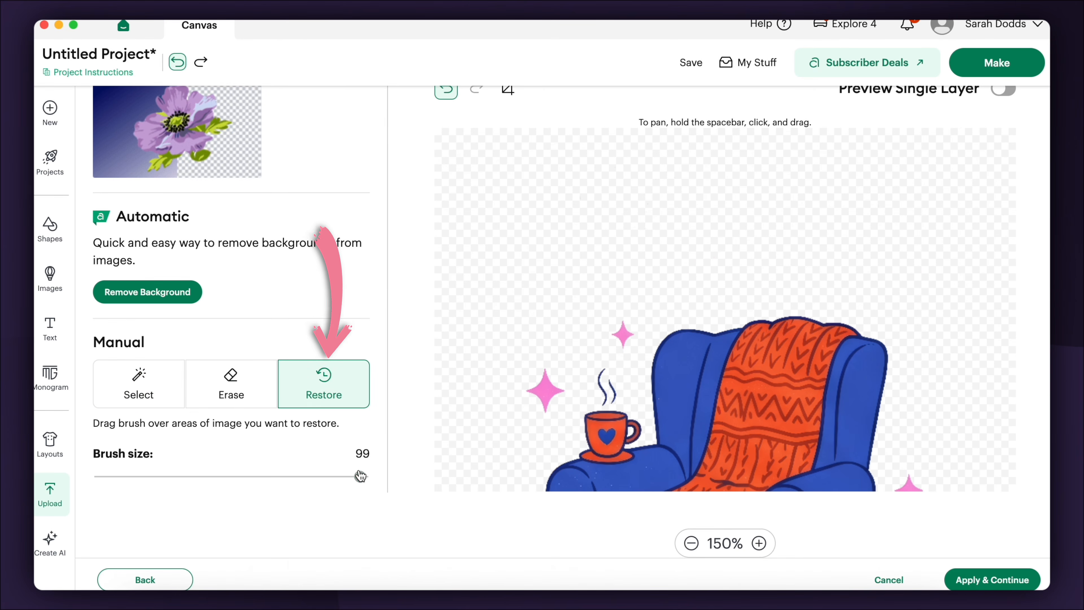
pyautogui.moveTo(579, 361); pyautogui.dragTo(574, 365)
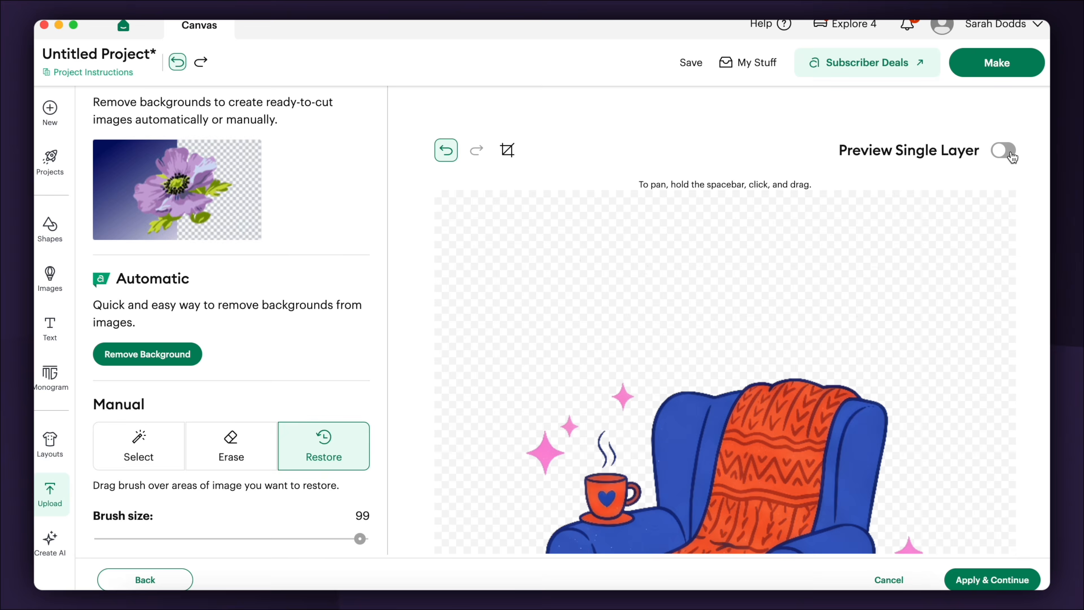
# Preview the artwork as a single layer and erase the stray marks left around the chair with the Erase tool.
pyautogui.click(1010, 153)
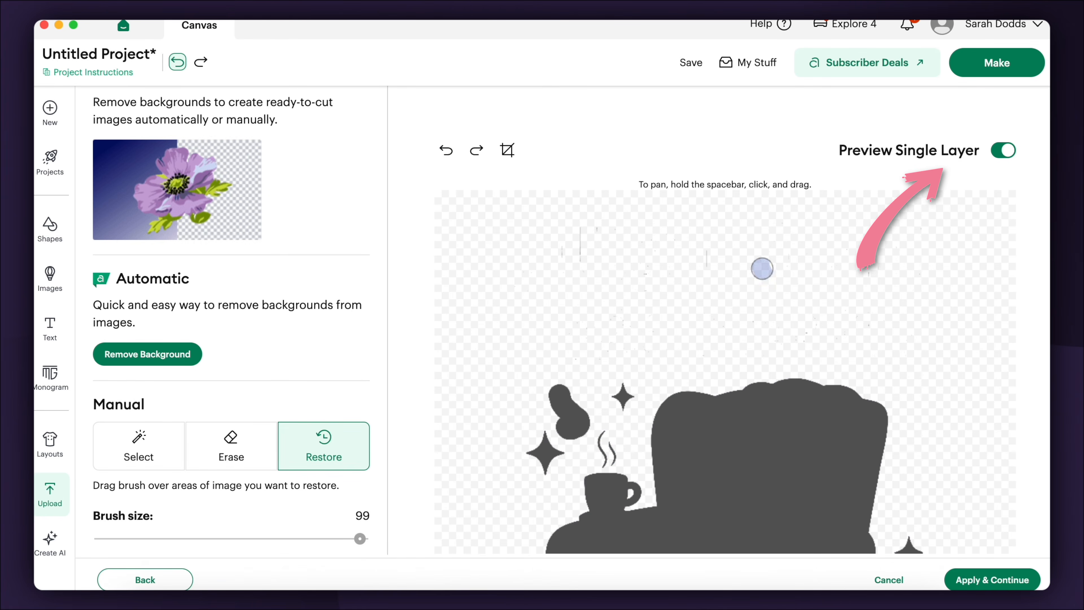
pyautogui.click(231, 445)
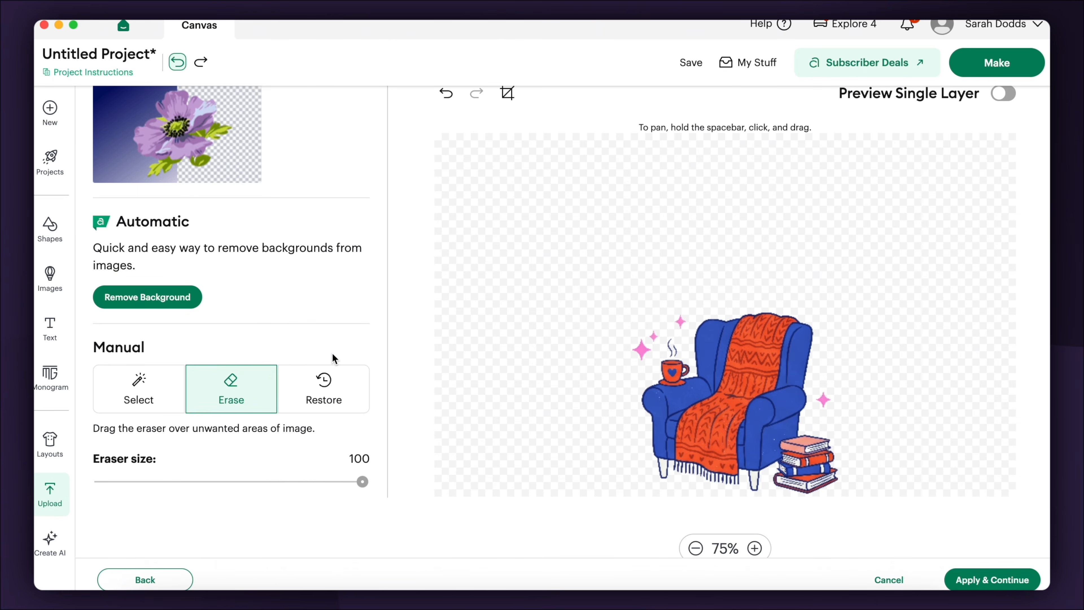
pyautogui.scroll(2, 334, 358)
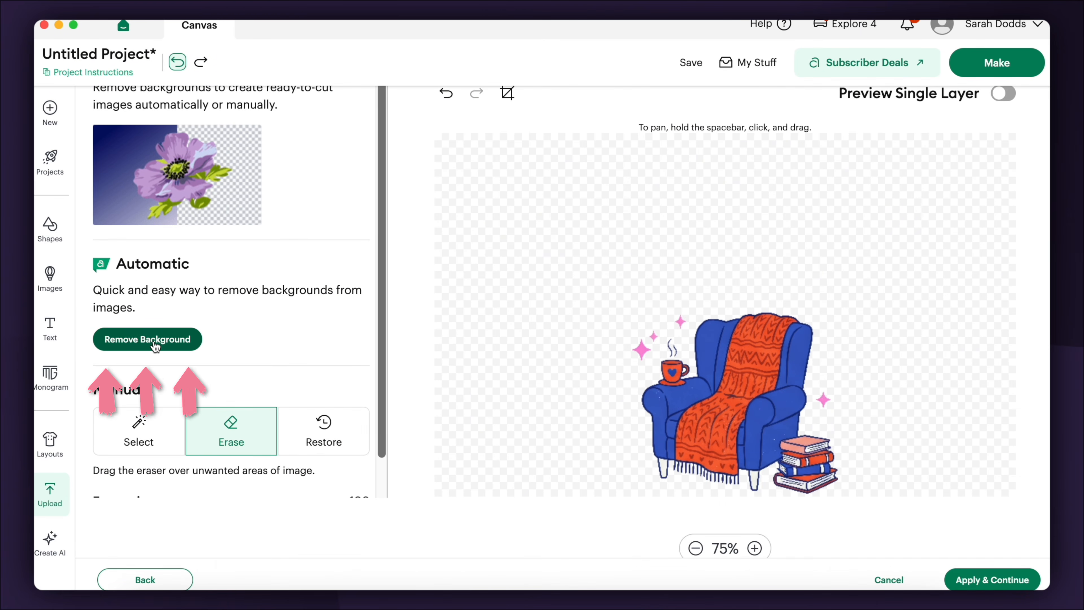
pyautogui.scroll(3, 155, 346)
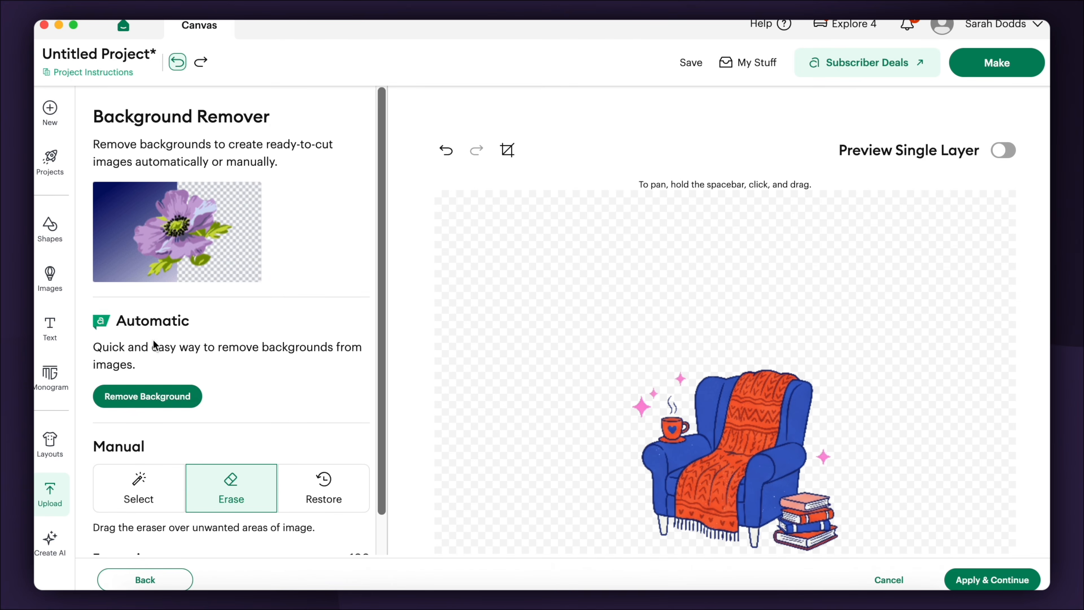
# Switch back to the Select tool and check the chair artwork in the single layer preview.
pyautogui.scroll(-2, 145, 402)
pyautogui.click(115, 434)
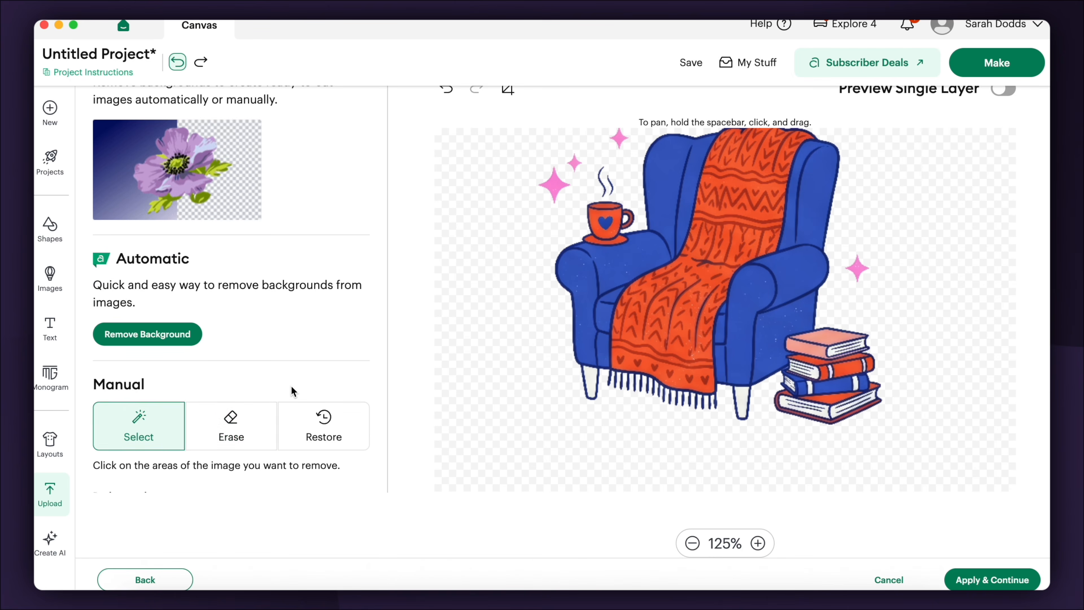
pyautogui.scroll(-3, 292, 390)
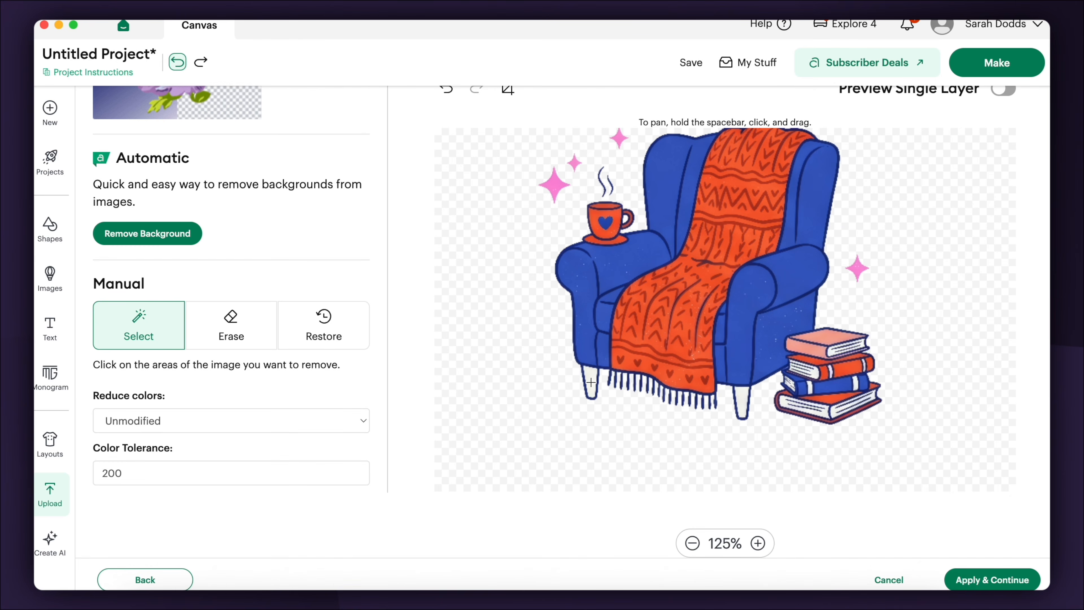
pyautogui.click(1004, 91)
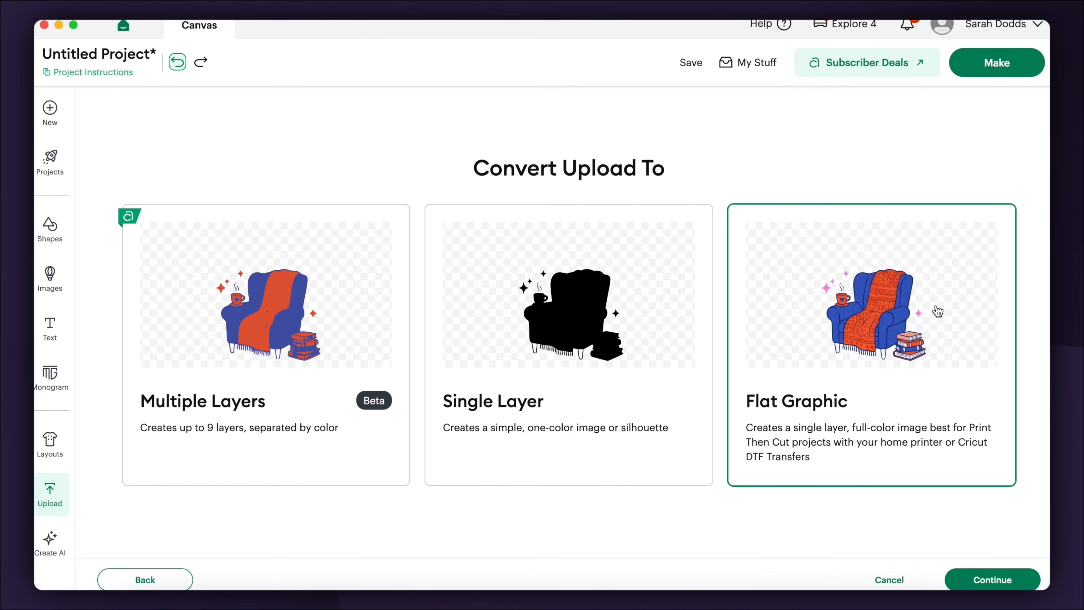
# Add the chair artwork to the canvas as a Flat Graphic, scaling it down and repositioning it.
pyautogui.click(989, 574)
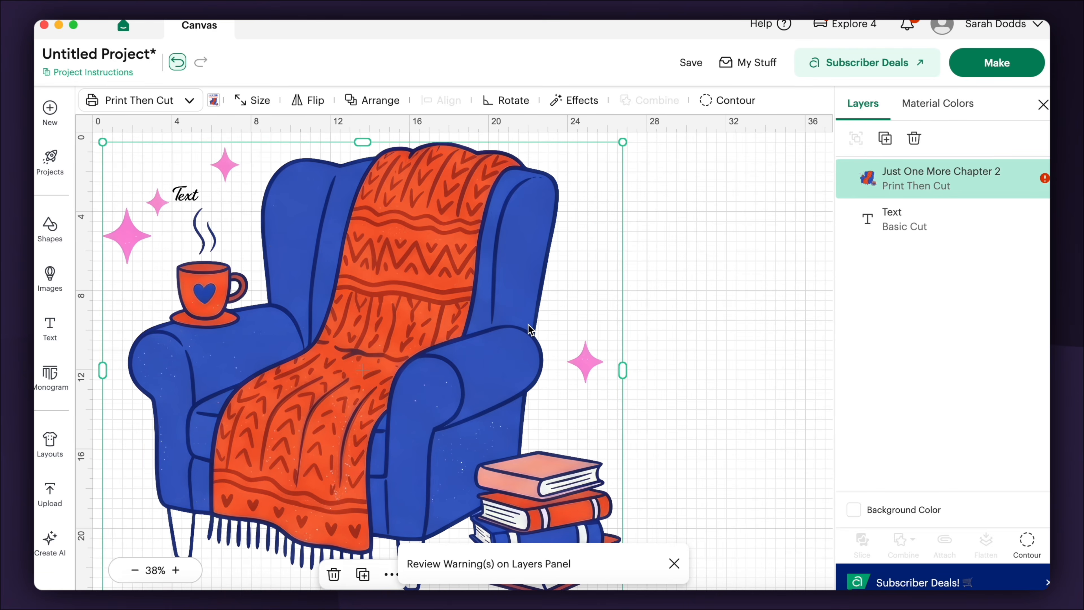
pyautogui.moveTo(529, 325); pyautogui.dragTo(630, 325)
pyautogui.moveTo(724, 144); pyautogui.dragTo(472, 358)
pyautogui.moveTo(384, 447); pyautogui.dragTo(484, 345)
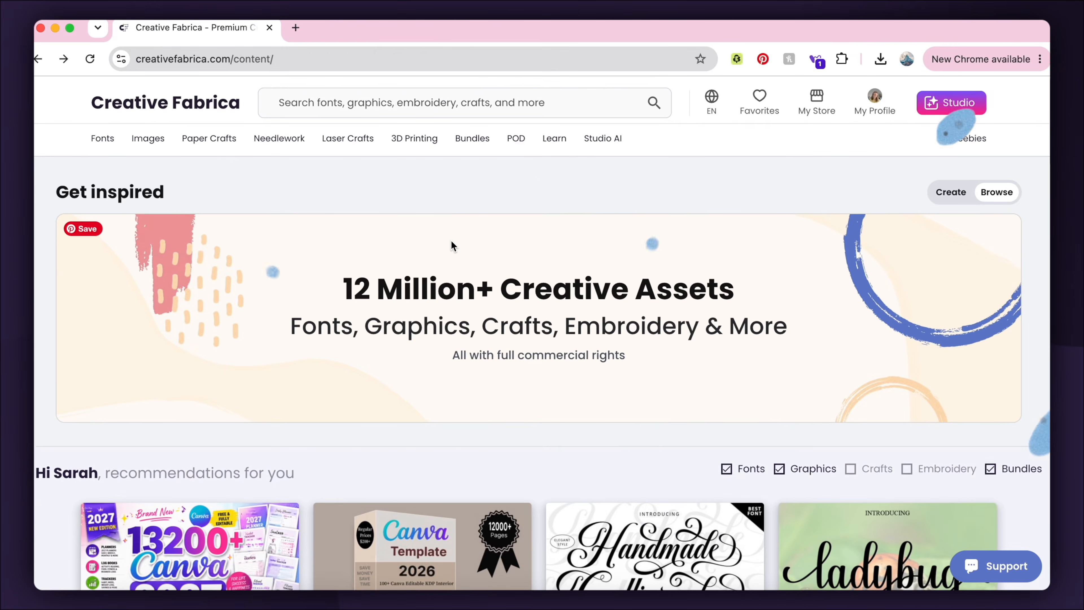
# Switch to Creative Fabrica and browse the Craft Designs listing under the Crafts image category.
pyautogui.scroll(-5, 451, 240)
pyautogui.moveTo(148, 132)
pyautogui.moveTo(175, 393)
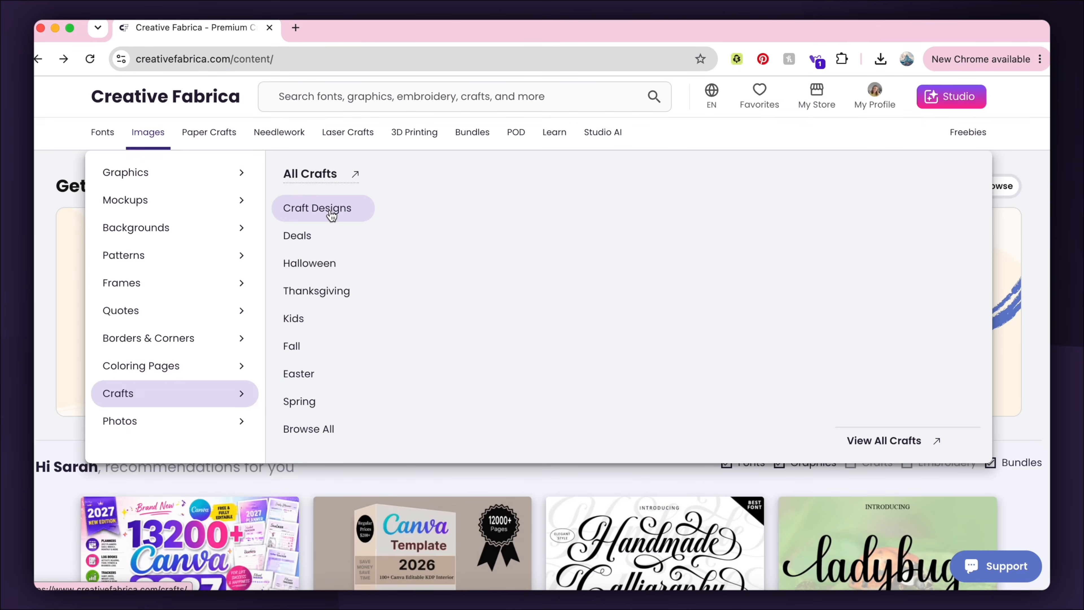
pyautogui.click(331, 215)
pyautogui.scroll(-8, 678, 216)
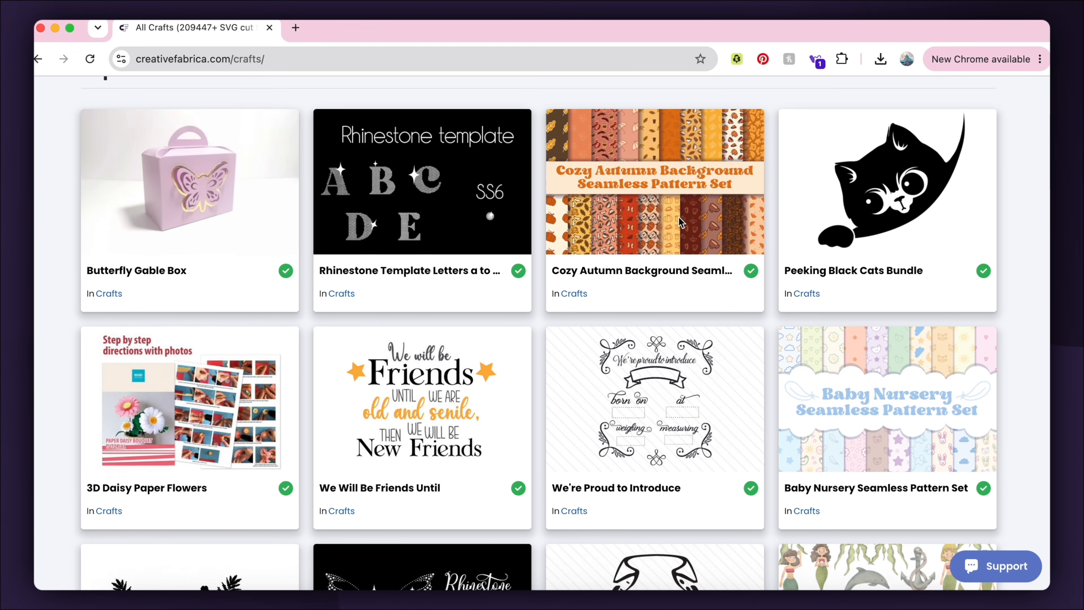
# Find the We're Proud to Introduce design in the Crafts listing and open its product page.
pyautogui.scroll(-2, 678, 216)
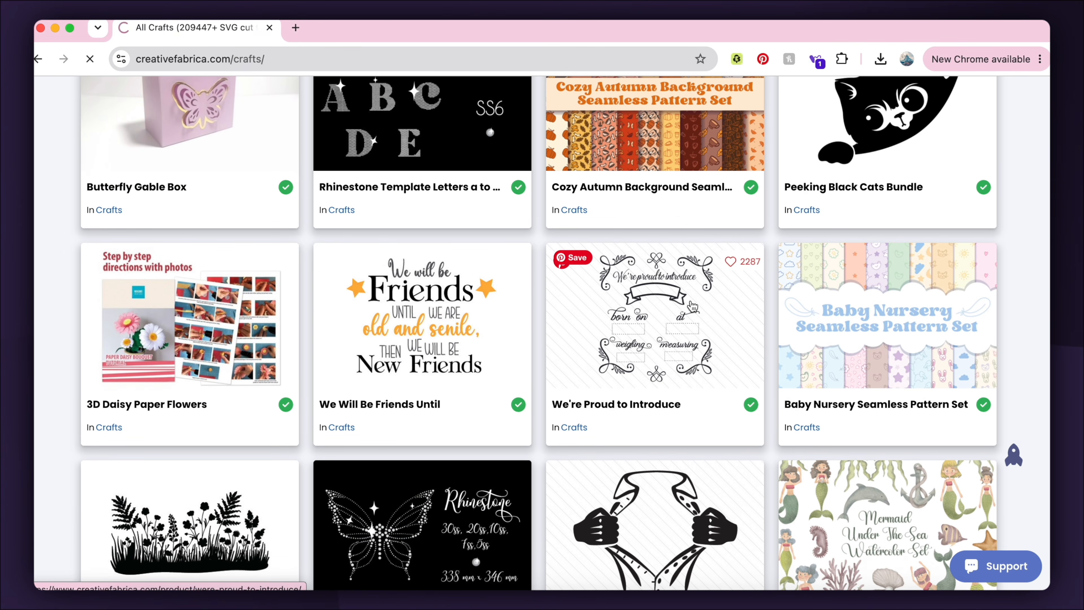
pyautogui.click(689, 300)
pyautogui.scroll(-3, 691, 300)
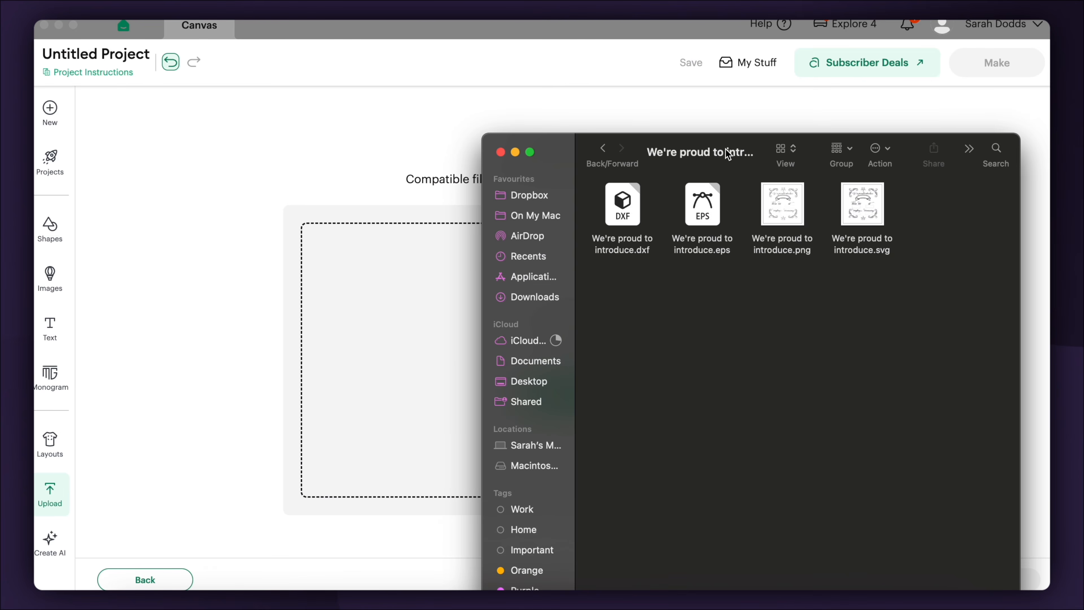
# Switch to Cricut Design Space and upload We're proud to introduce.png from the downloaded folder as a new image.
pyautogui.moveTo(726, 150); pyautogui.dragTo(554, 441)
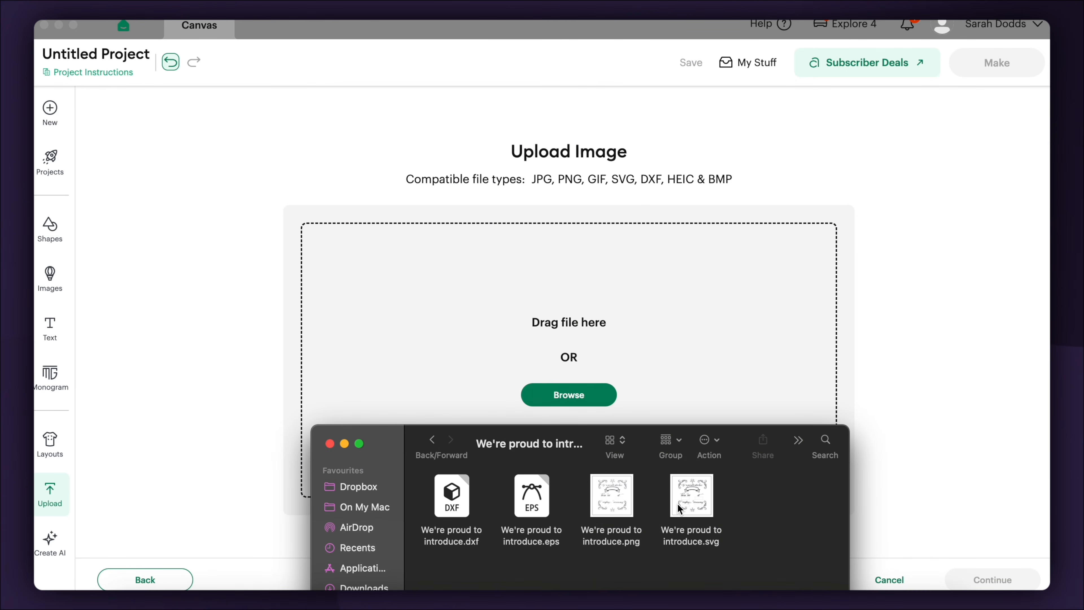
pyautogui.moveTo(626, 513); pyautogui.dragTo(691, 351)
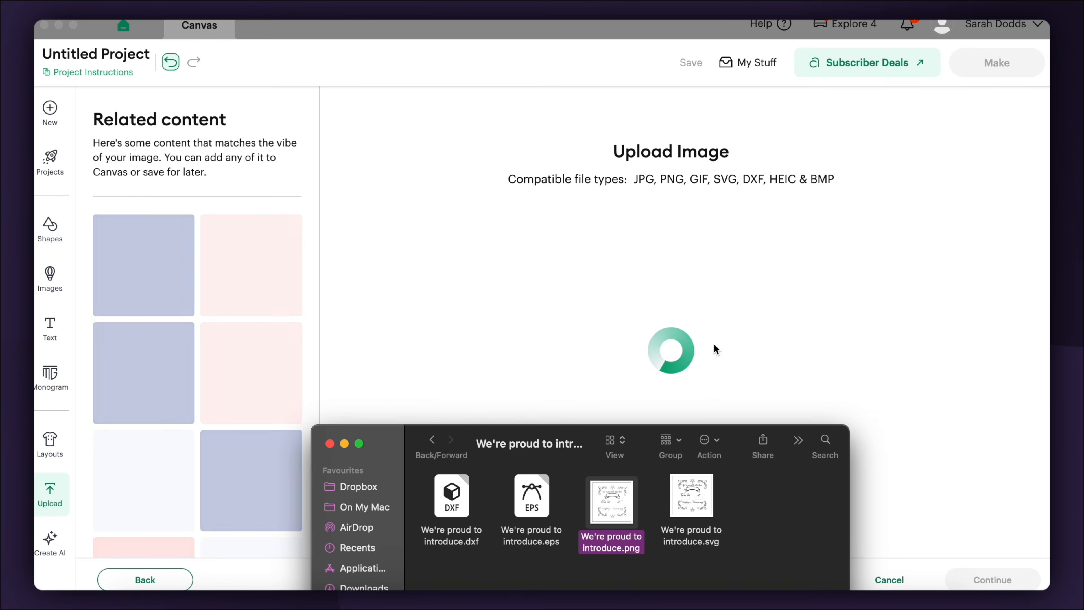
pyautogui.click(972, 577)
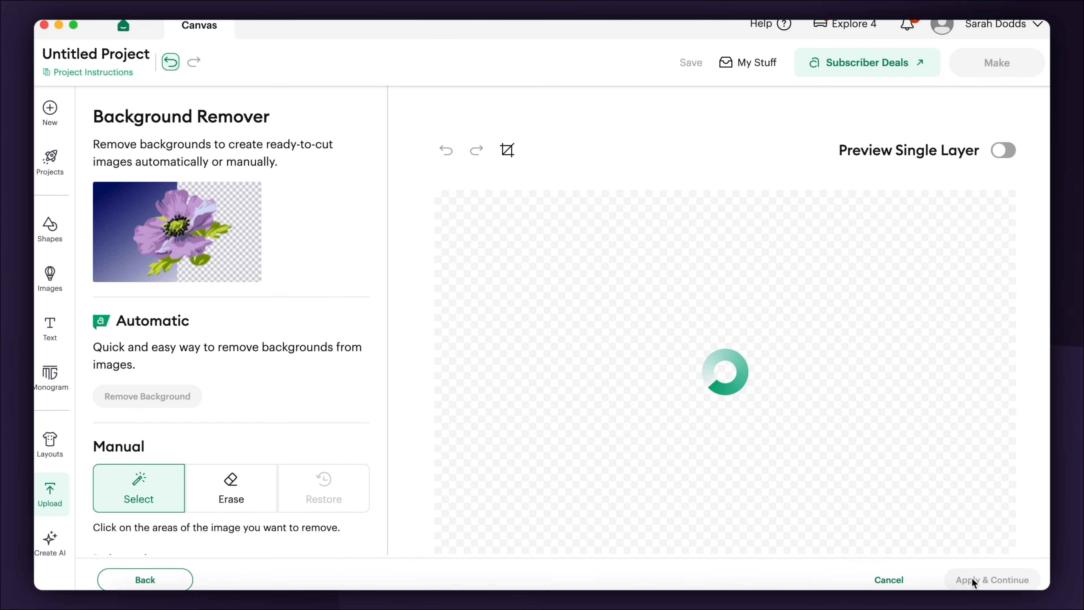
# Leave the background as it is, add the artwork to the canvas as a Single Layer, and move it to the canvas middle.
pyautogui.click(973, 581)
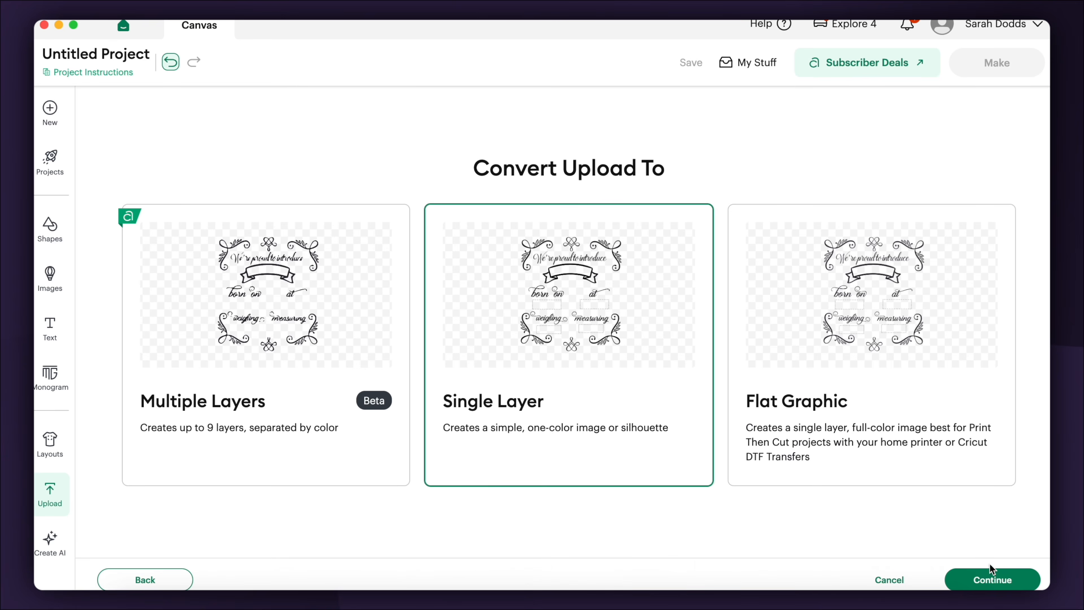
pyautogui.click(987, 580)
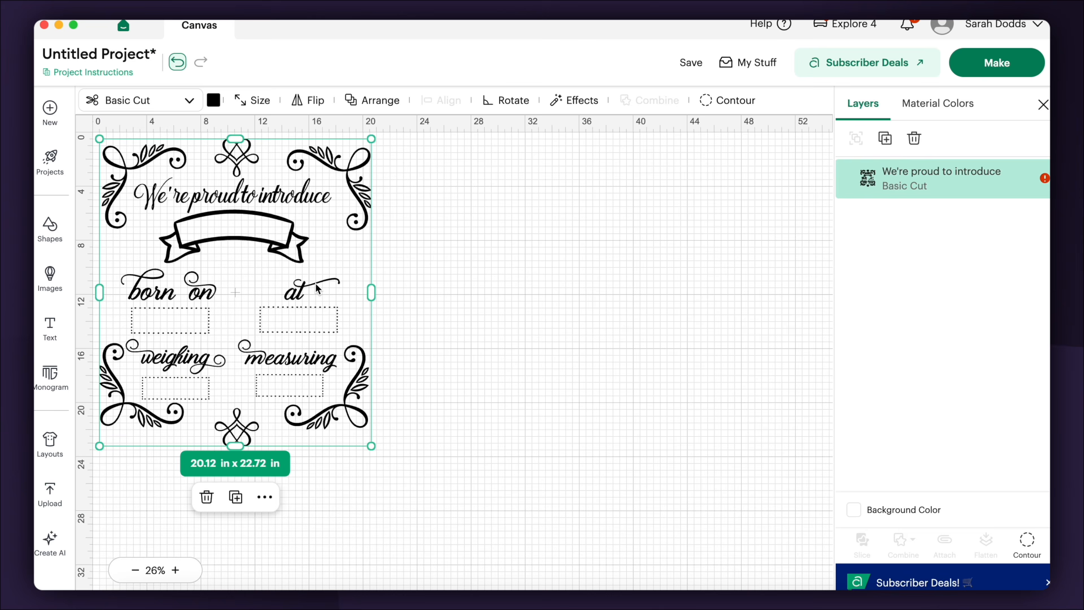
pyautogui.moveTo(315, 283); pyautogui.dragTo(589, 349)
pyautogui.click(778, 272)
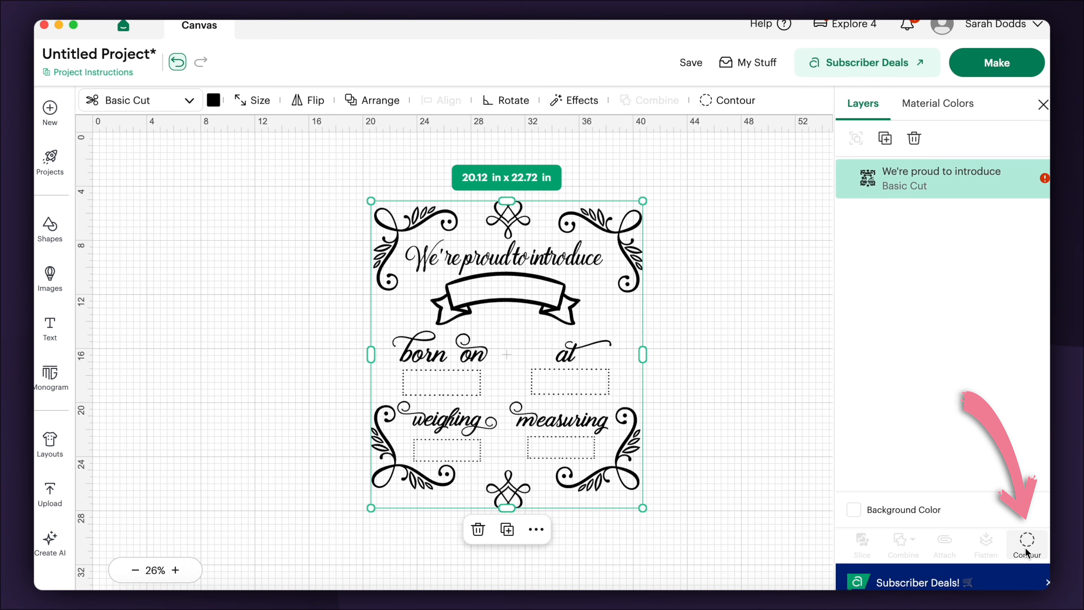
# Open Contour for the artwork and hide the swirl outlines and inner loops of the four corner flourishes.
pyautogui.click(1028, 543)
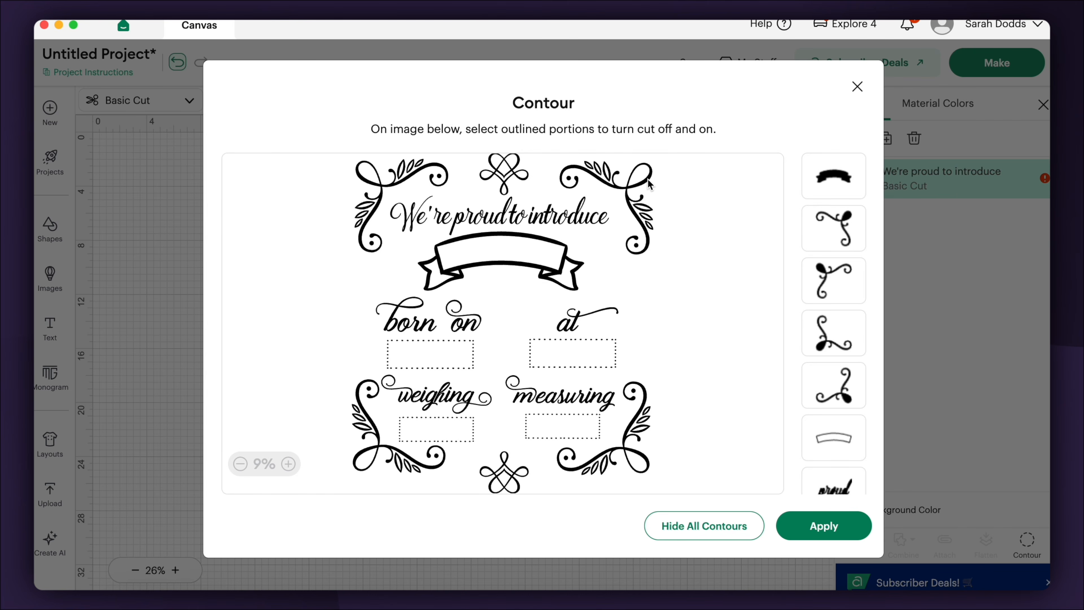
pyautogui.click(839, 233)
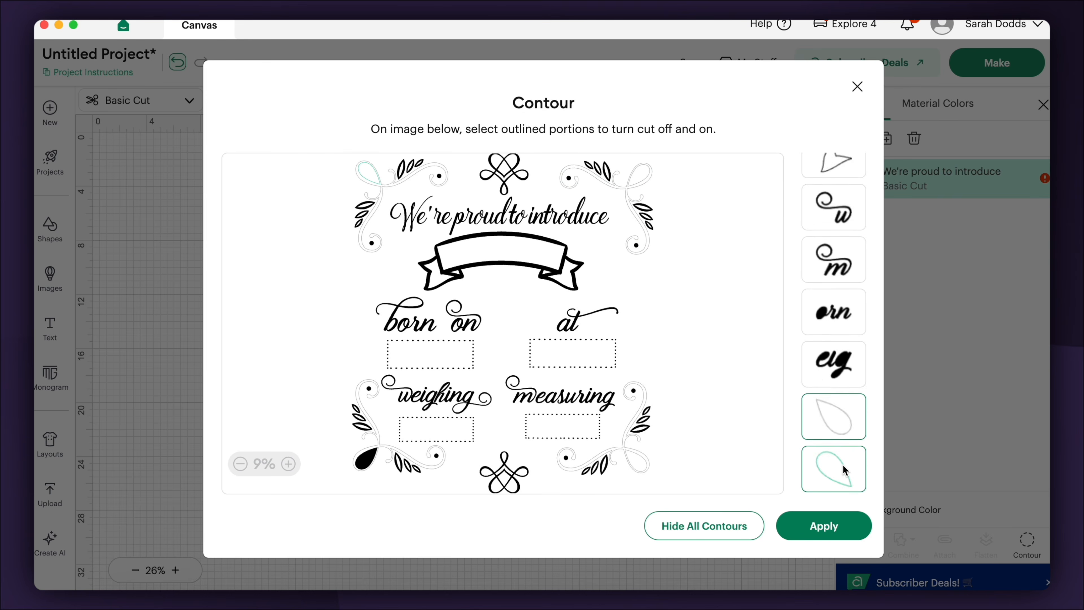
pyautogui.scroll(-6, 844, 469)
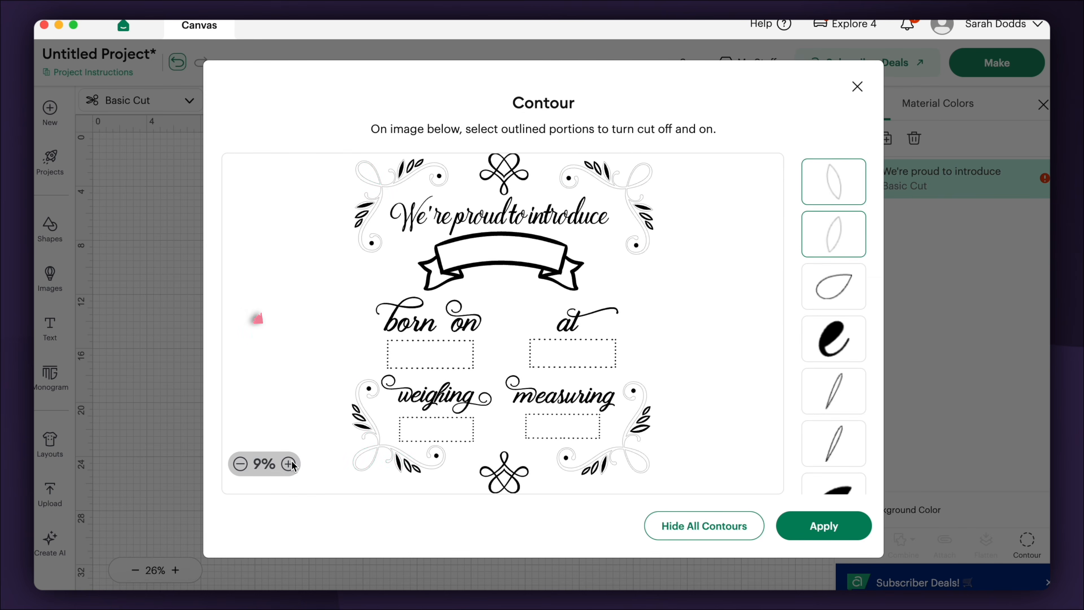
# Hide the remaining leaf contours of the corner flourishes, apply the Contour changes and deselect the artwork.
pyautogui.click(292, 464)
pyautogui.click(292, 464)
pyautogui.click(292, 464)
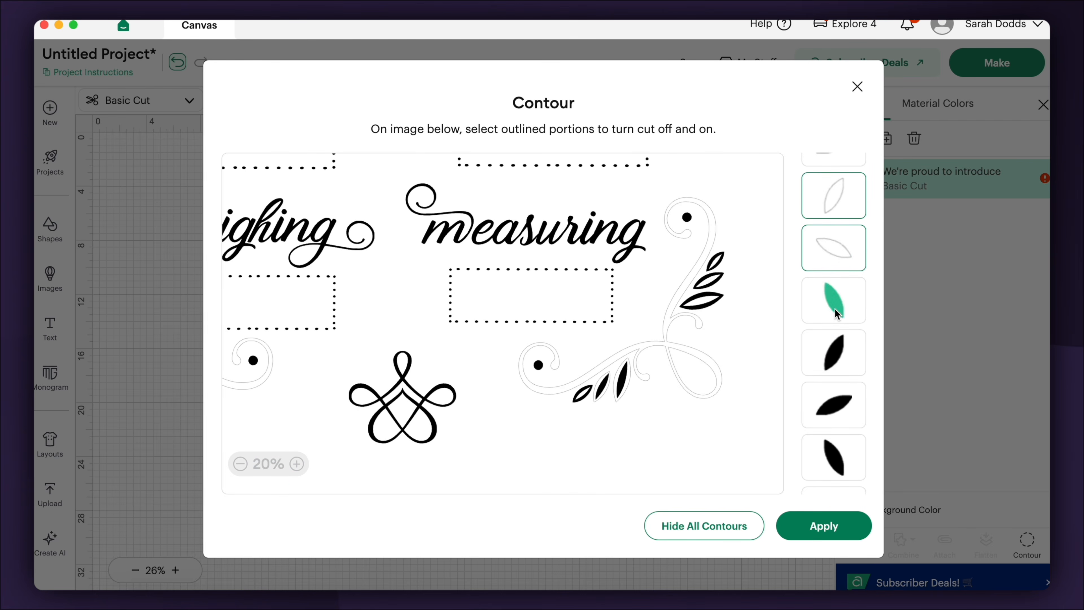
pyautogui.click(835, 310)
pyautogui.click(835, 367)
pyautogui.click(838, 402)
pyautogui.click(836, 456)
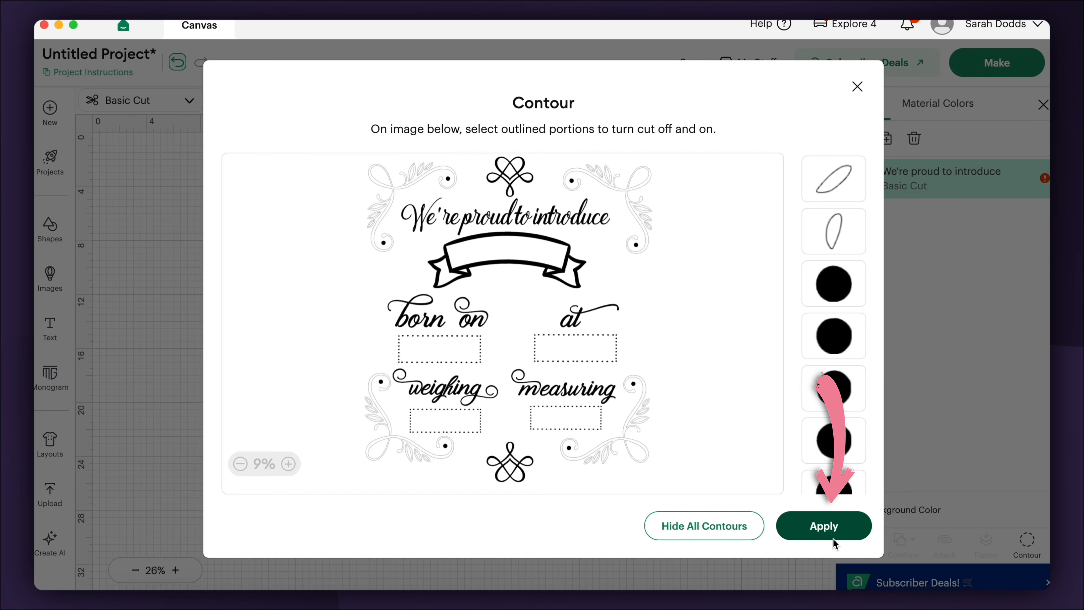
pyautogui.click(834, 539)
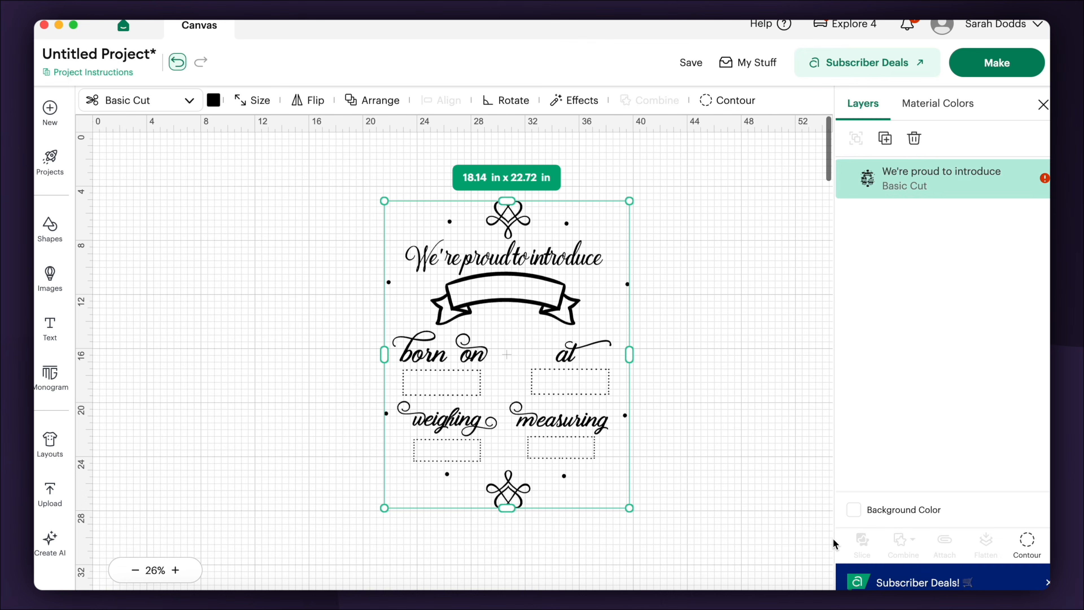
pyautogui.click(698, 409)
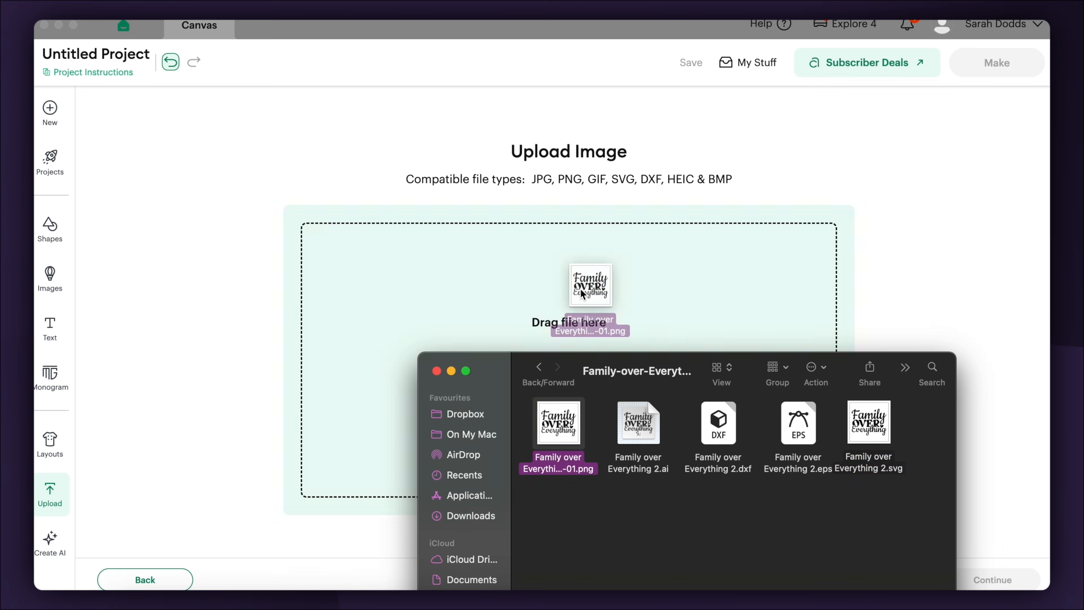
# Upload the Family over Everything PNG to the canvas and recolor the design light blue.
pyautogui.moveTo(591, 299); pyautogui.dragTo(580, 288)
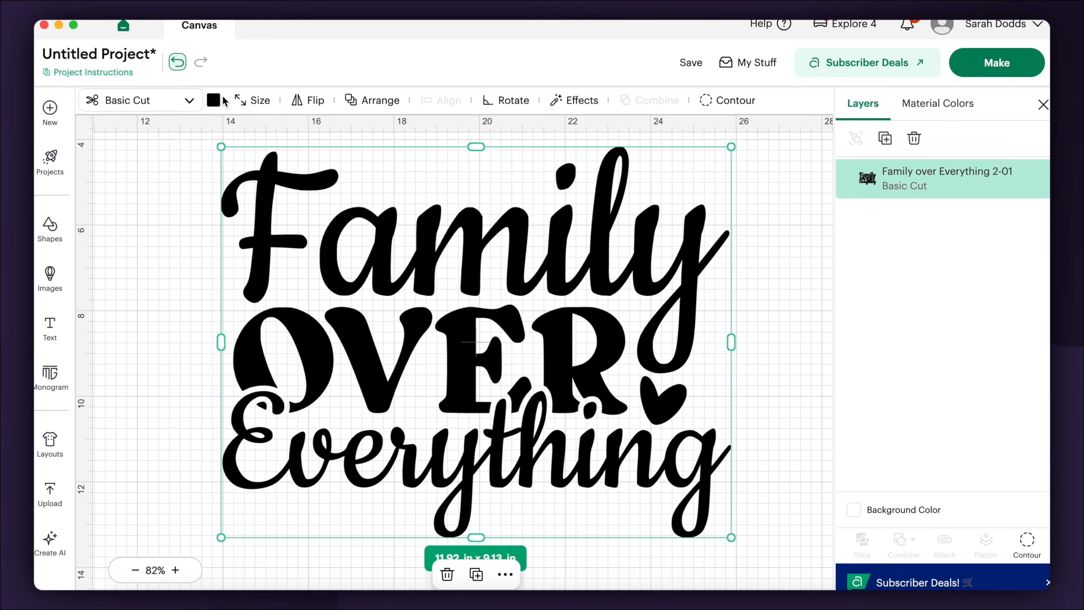
pyautogui.click(215, 100)
pyautogui.click(246, 193)
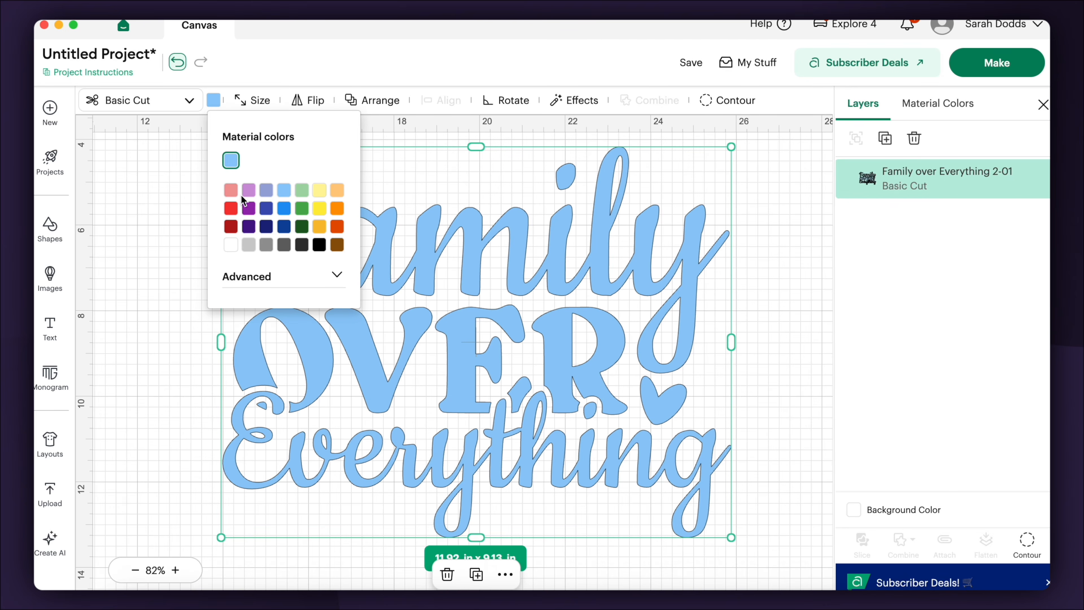
# Duplicate the Family over Everything layer twice.
pyautogui.click(898, 175)
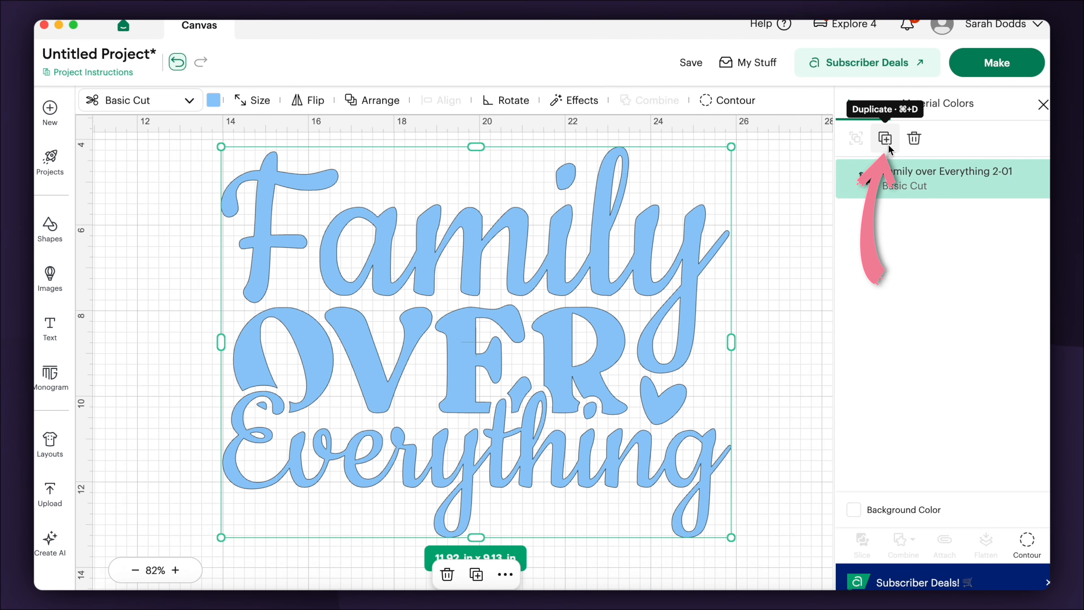
pyautogui.click(888, 141)
pyautogui.click(888, 141)
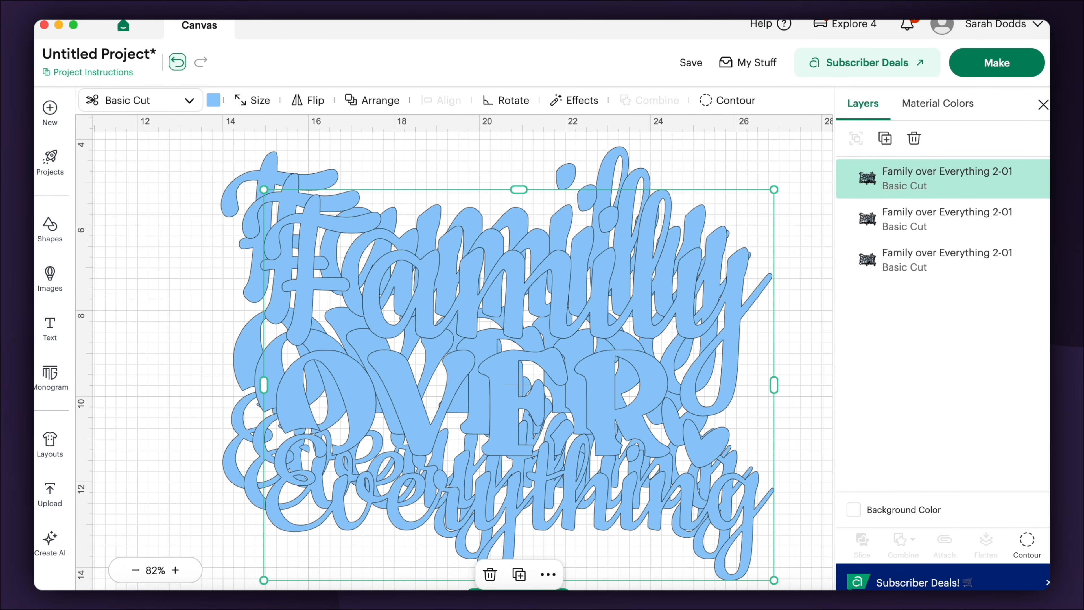
# Use Contour on the uppermost copy to hide OVER, the heart and Everything, keeping only the word Family.
pyautogui.click(1028, 545)
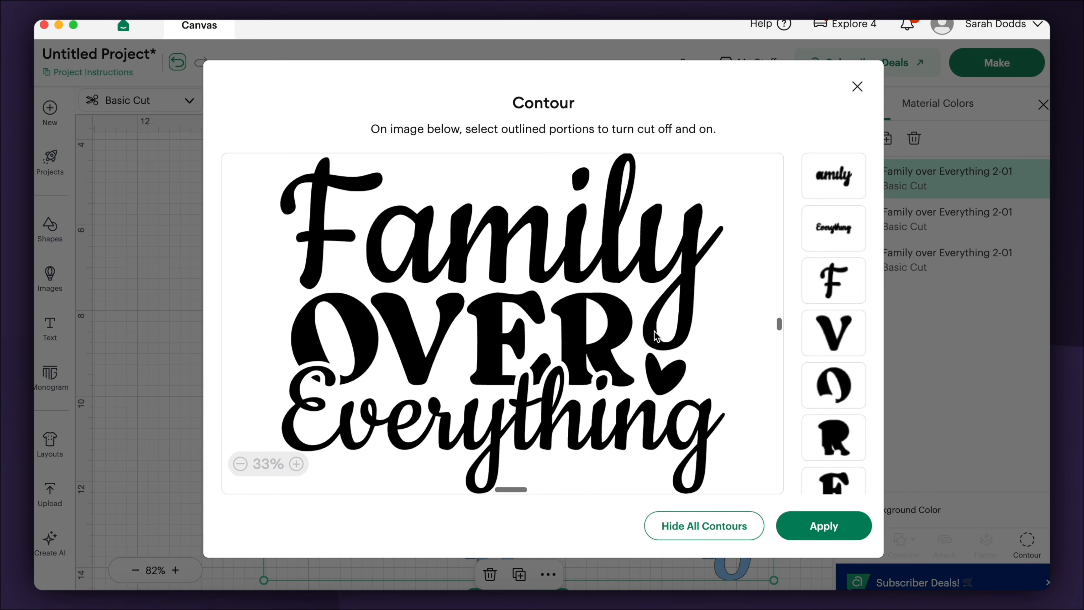
pyautogui.click(603, 338)
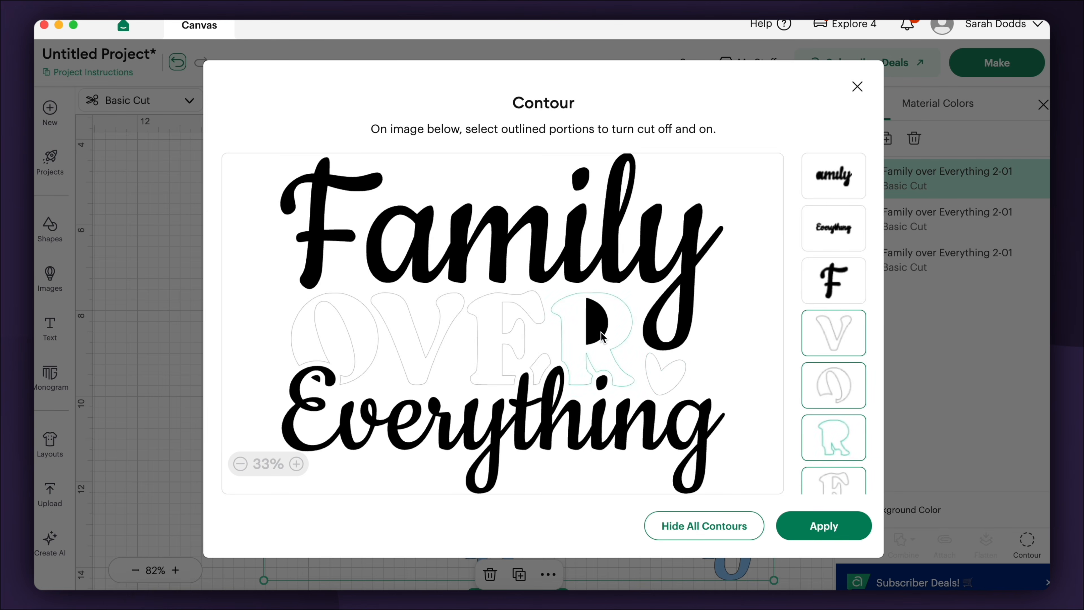
pyautogui.click(602, 337)
pyautogui.click(604, 384)
pyautogui.click(692, 480)
pyautogui.click(495, 478)
pyautogui.click(824, 524)
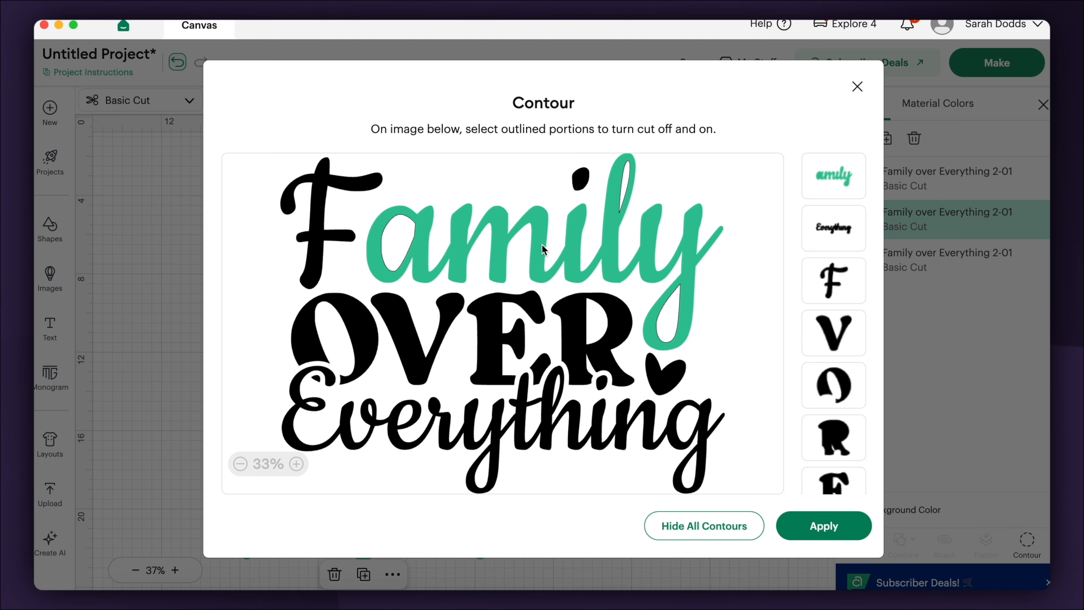
# Use Contour on the second copy to hide Family and Everything, keeping only OVER and the heart.
pyautogui.click(551, 252)
pyautogui.click(362, 188)
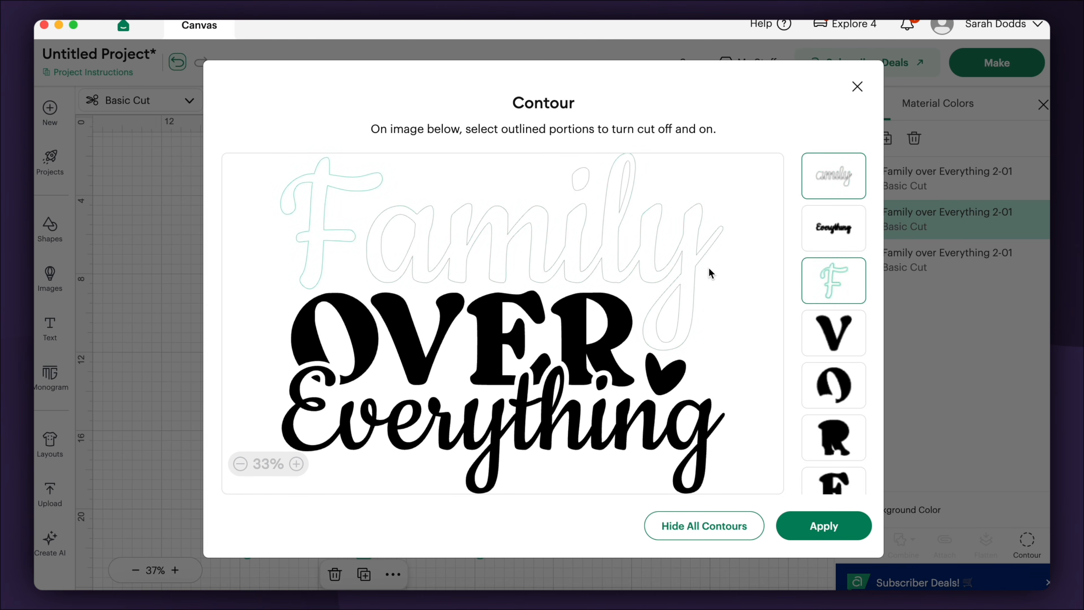
pyautogui.click(298, 380)
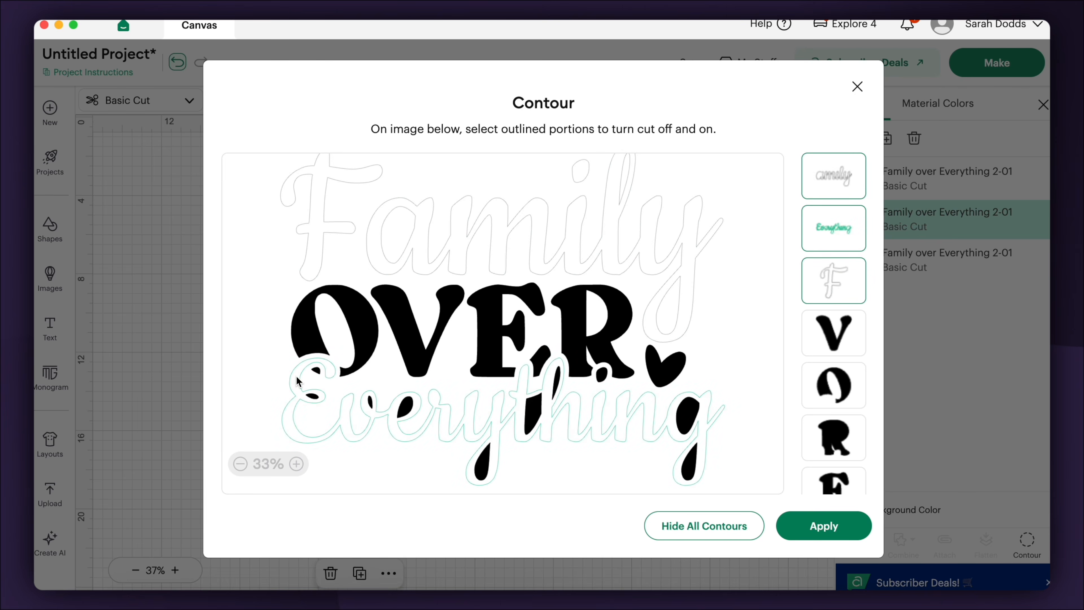
pyautogui.click(559, 374)
pyautogui.click(689, 417)
pyautogui.click(688, 465)
pyautogui.click(843, 533)
# Move the OVER layer into place beneath the word Family and recolor it medium blue.
pyautogui.moveTo(397, 483); pyautogui.dragTo(677, 299)
pyautogui.click(214, 100)
pyautogui.click(680, 419)
# Use Contour on the third copy to hide Family, OVER and the heart, keeping only the word Everything.
pyautogui.moveTo(441, 339); pyautogui.dragTo(441, 351)
pyautogui.click(1029, 543)
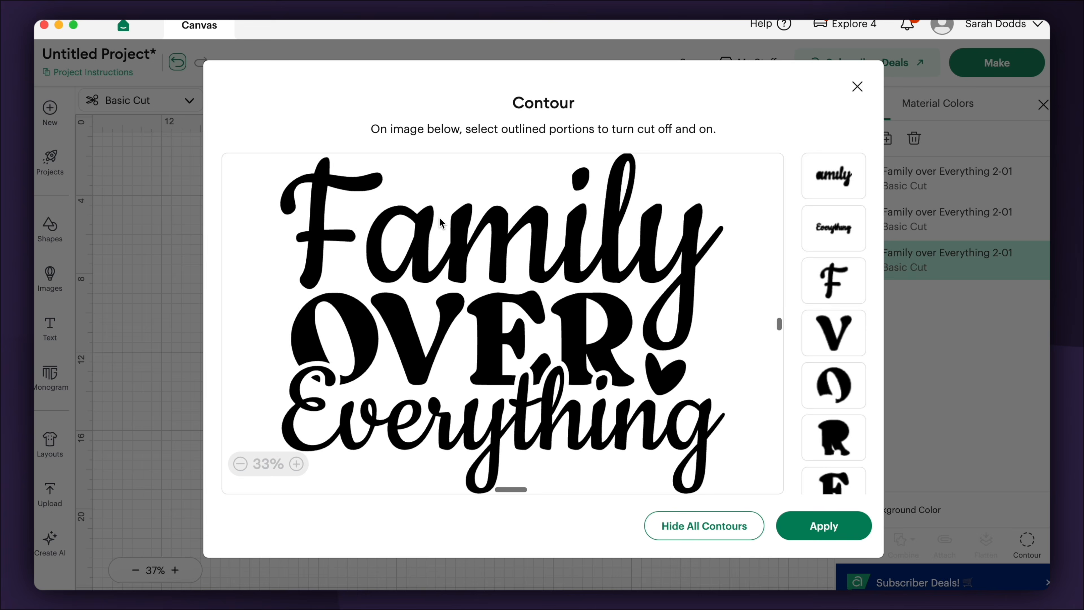
pyautogui.click(425, 227)
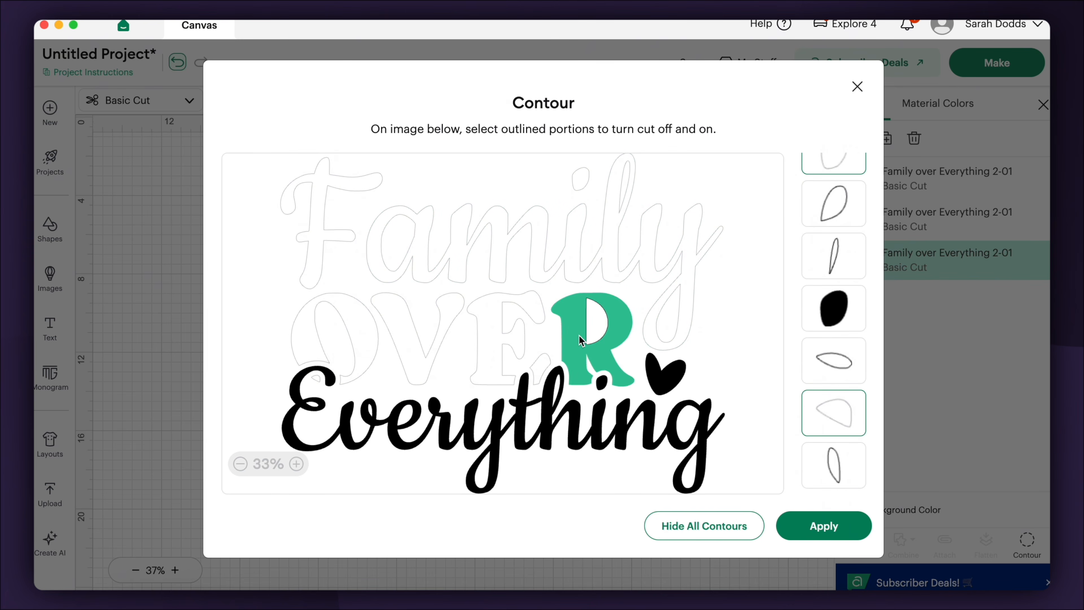
pyautogui.click(576, 334)
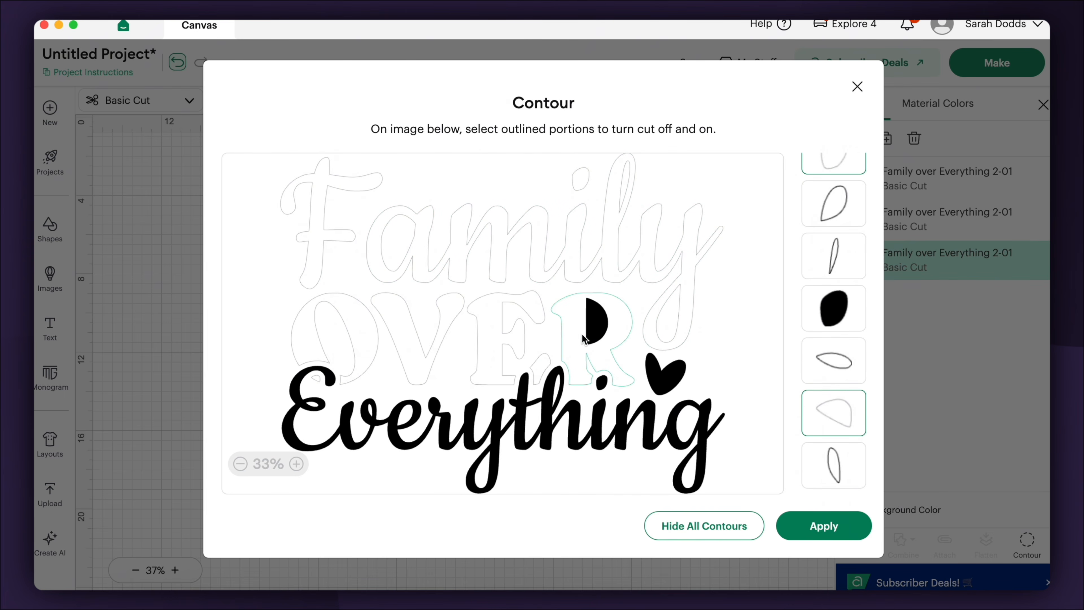
pyautogui.click(824, 526)
# Place Everything beneath OVER, then select all three words, move them toward the canvas middle and enlarge them.
pyautogui.moveTo(423, 351); pyautogui.dragTo(687, 335)
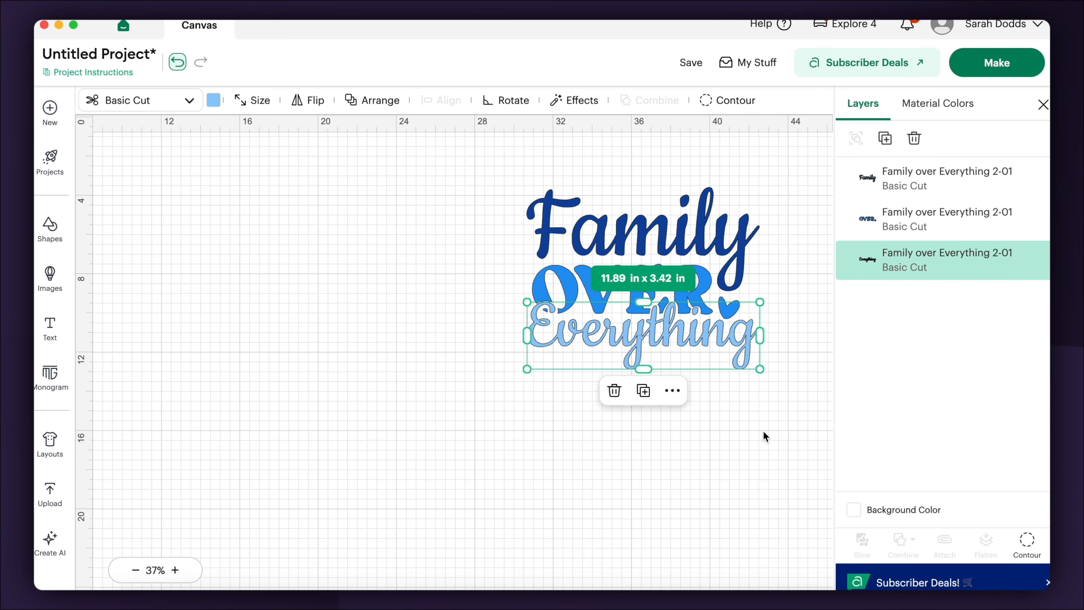
pyautogui.click(763, 431)
pyautogui.press('super+a')
pyautogui.moveTo(692, 247); pyautogui.dragTo(553, 280)
pyautogui.moveTo(620, 402); pyautogui.dragTo(715, 475)
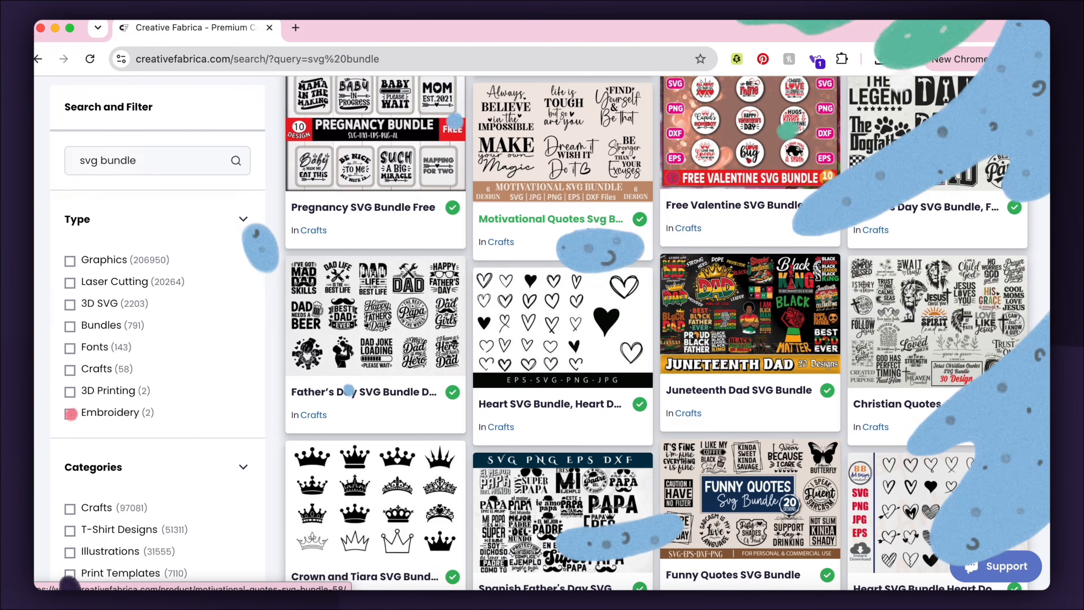
# Open the Funny Quotes SVG Bundle on Creative Fabrica and upload its Nope Not Today SVG to the Cricut Design Space canvas.
pyautogui.click(773, 468)
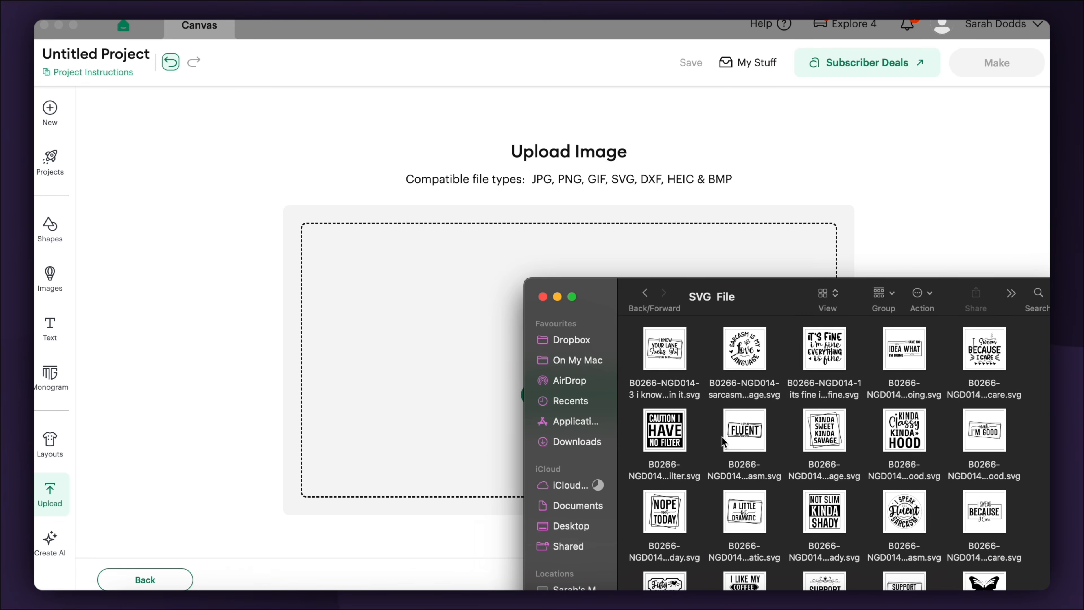
pyautogui.click(665, 526)
pyautogui.moveTo(665, 525); pyautogui.dragTo(432, 370)
pyautogui.scroll(-2, 746, 354)
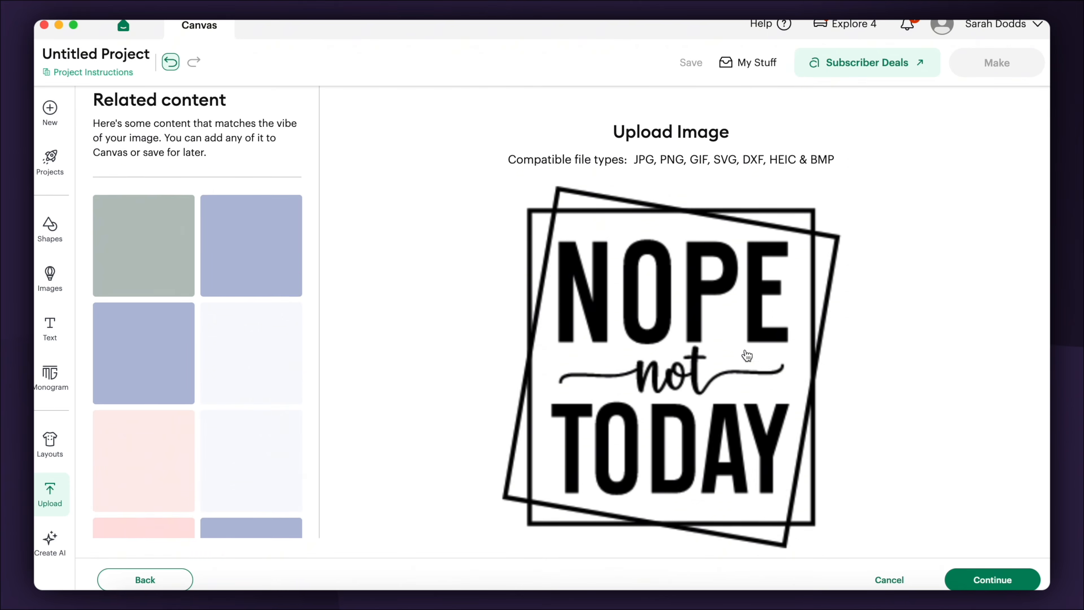
pyautogui.click(999, 574)
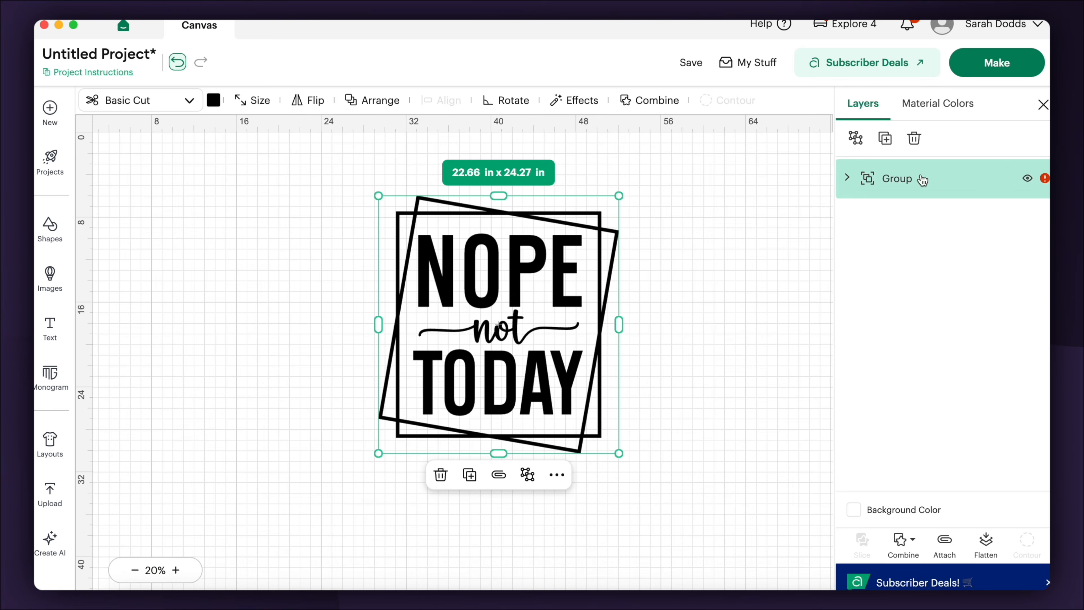
# Ungroup the Nope Not Today design and check the warning on its tilted frame layer.
pyautogui.click(857, 145)
pyautogui.click(984, 182)
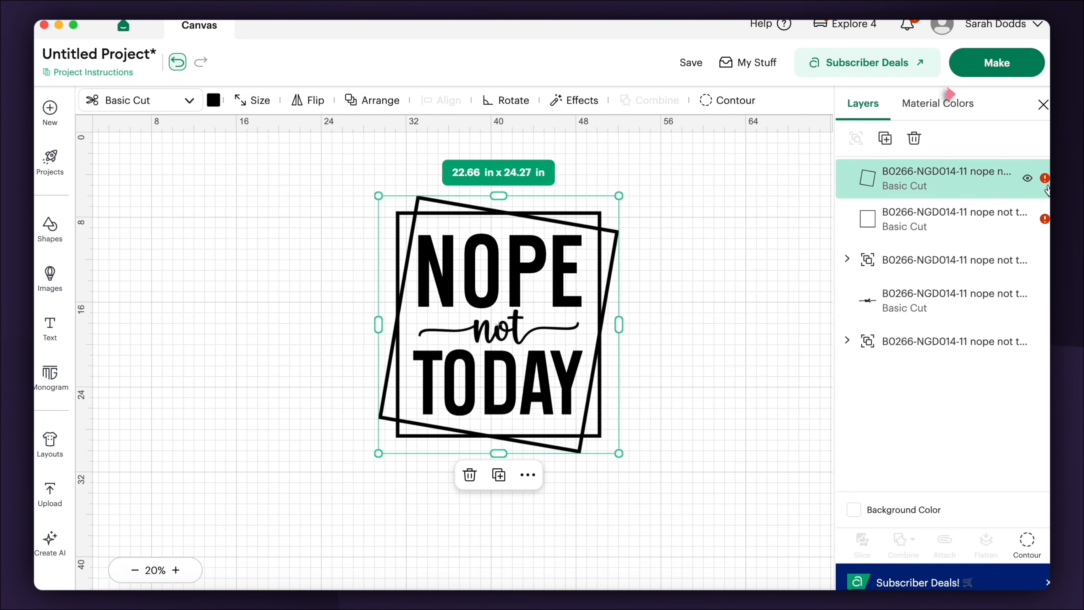
pyautogui.moveTo(1046, 184)
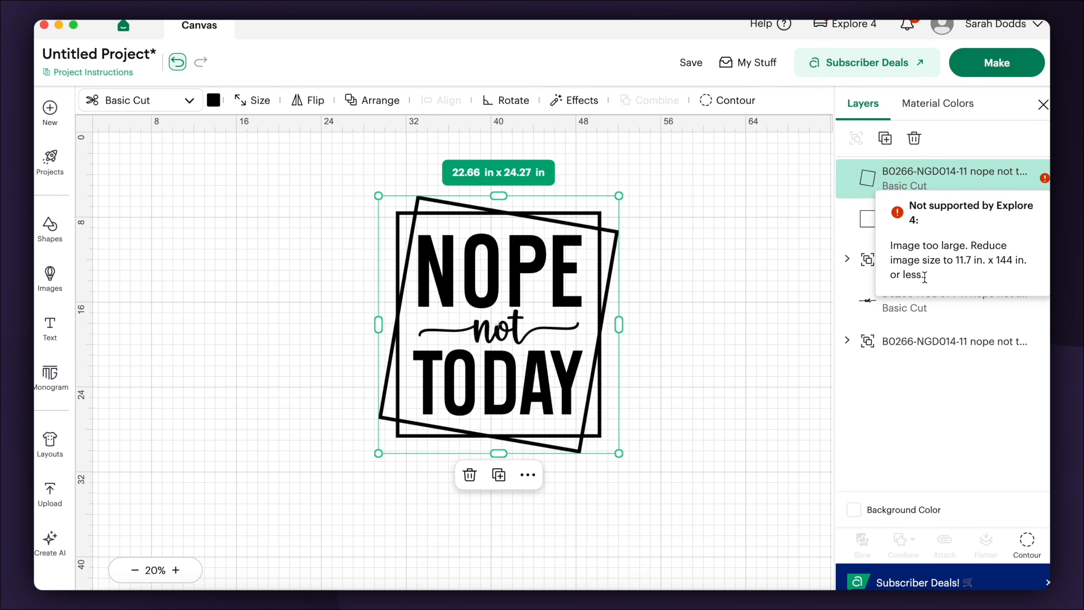
pyautogui.click(757, 325)
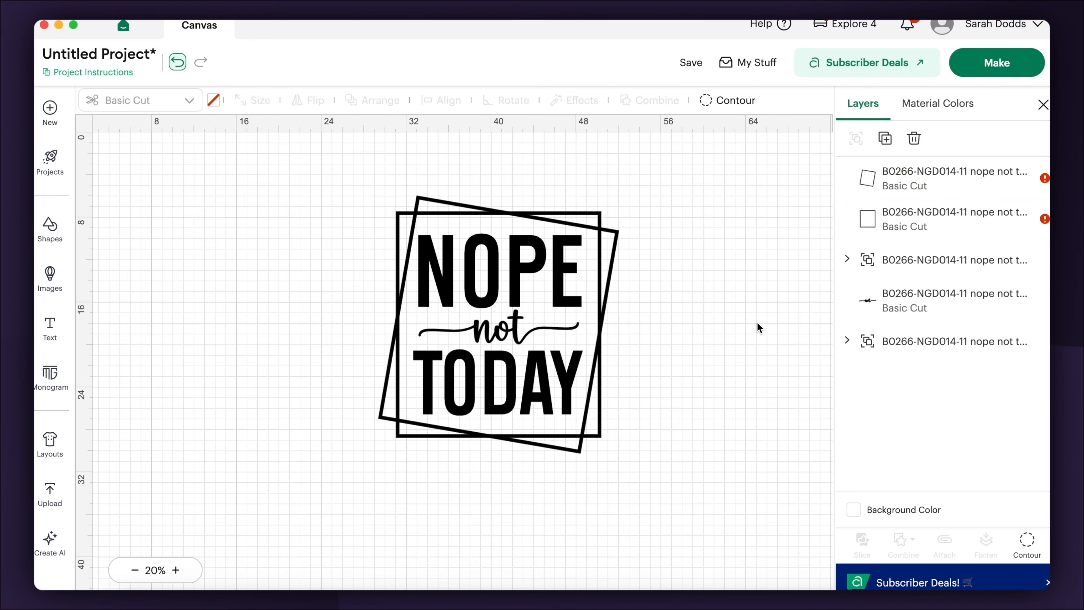
# Add a square shape to the canvas and resize it, with proportions unlocked, to 23.5 in wide by 11.5 in high.
pyautogui.click(60, 236)
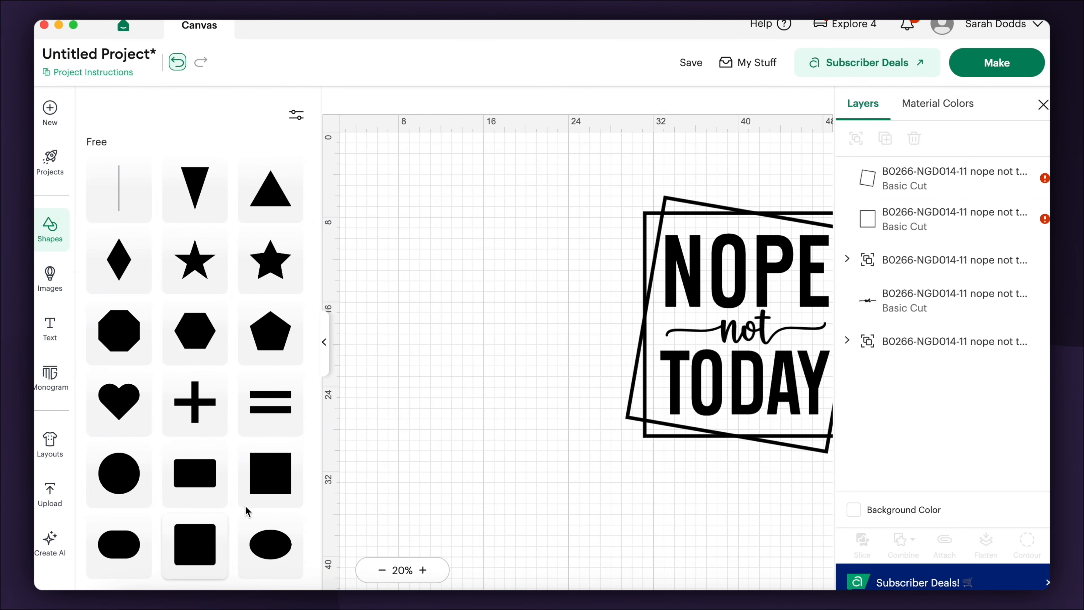
pyautogui.click(270, 492)
pyautogui.click(325, 343)
pyautogui.click(230, 248)
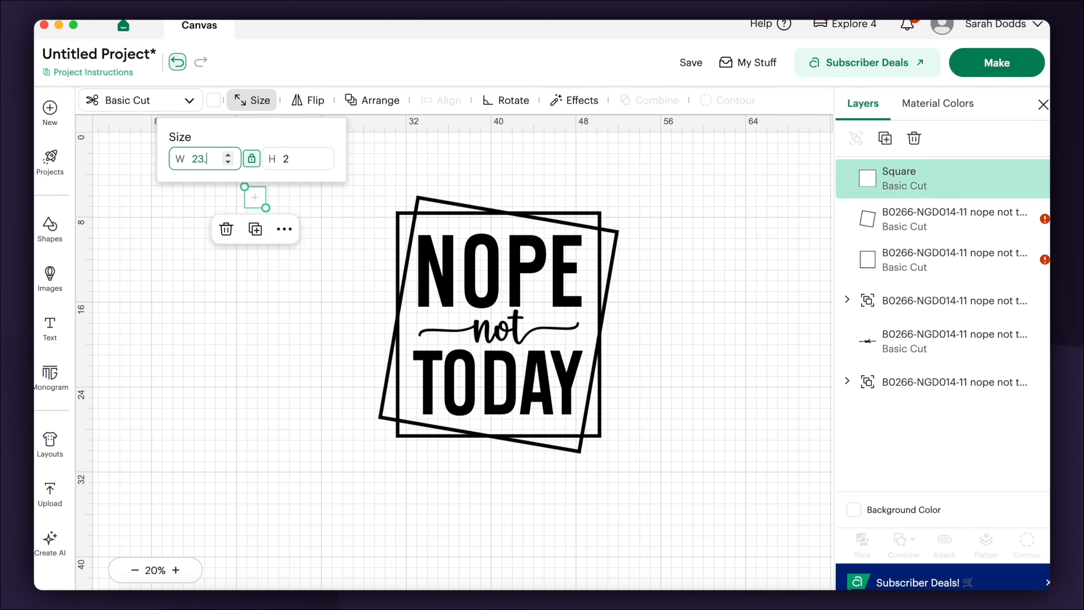
pyautogui.write('5')
pyautogui.press('Return')
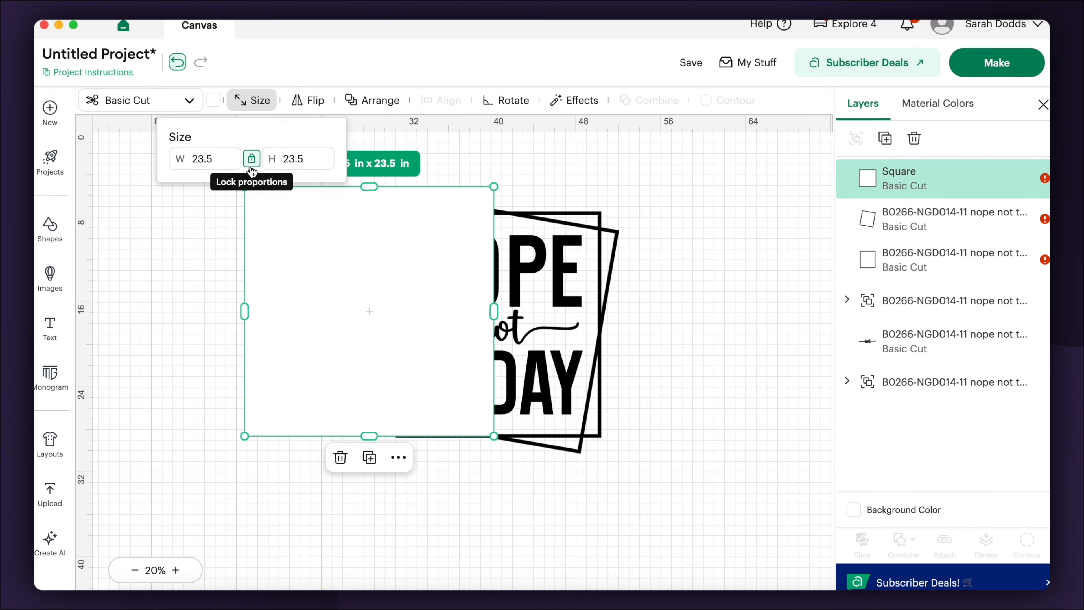
pyautogui.write('11.5')
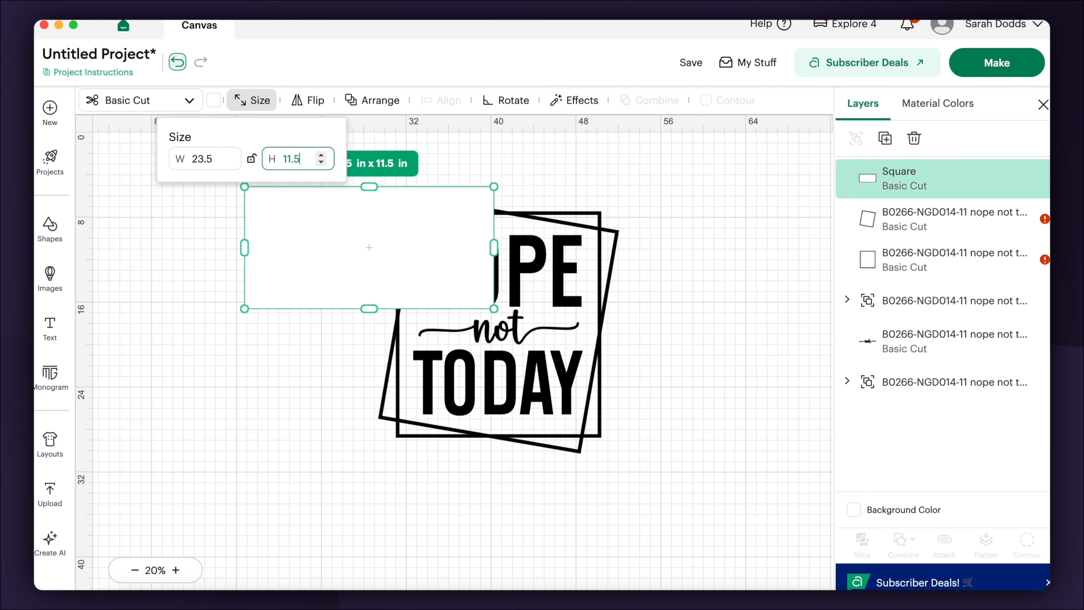
pyautogui.click(623, 182)
# Position the white rectangle over the Nope Not Today design so that it covers the upper half.
pyautogui.moveTo(415, 224); pyautogui.dragTo(241, 261)
pyautogui.moveTo(656, 197); pyautogui.dragTo(405, 492)
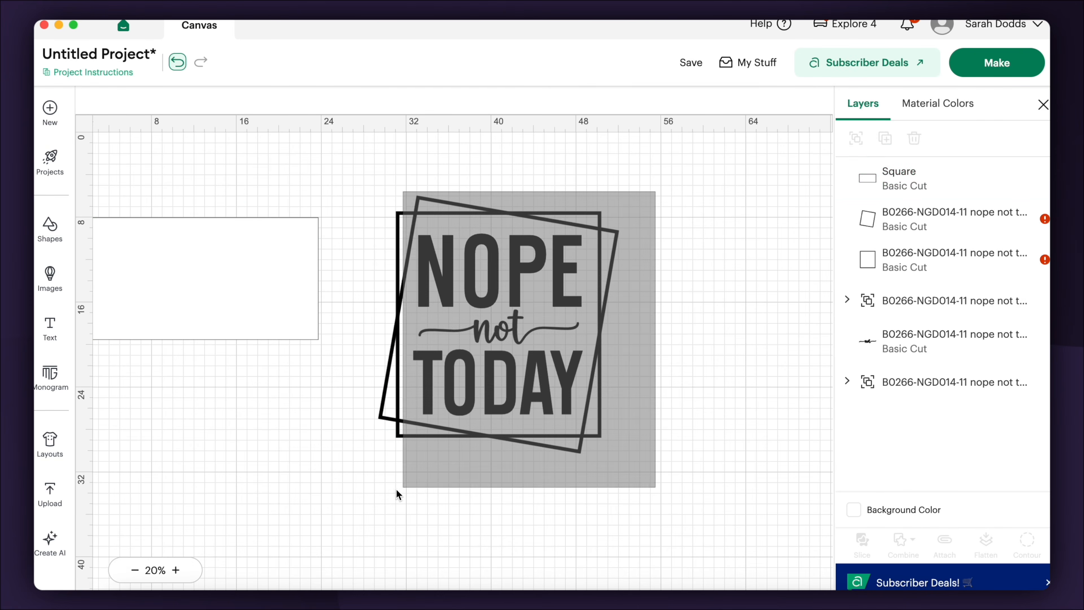
pyautogui.moveTo(247, 329); pyautogui.dragTo(543, 427)
pyautogui.moveTo(601, 435); pyautogui.dragTo(590, 423)
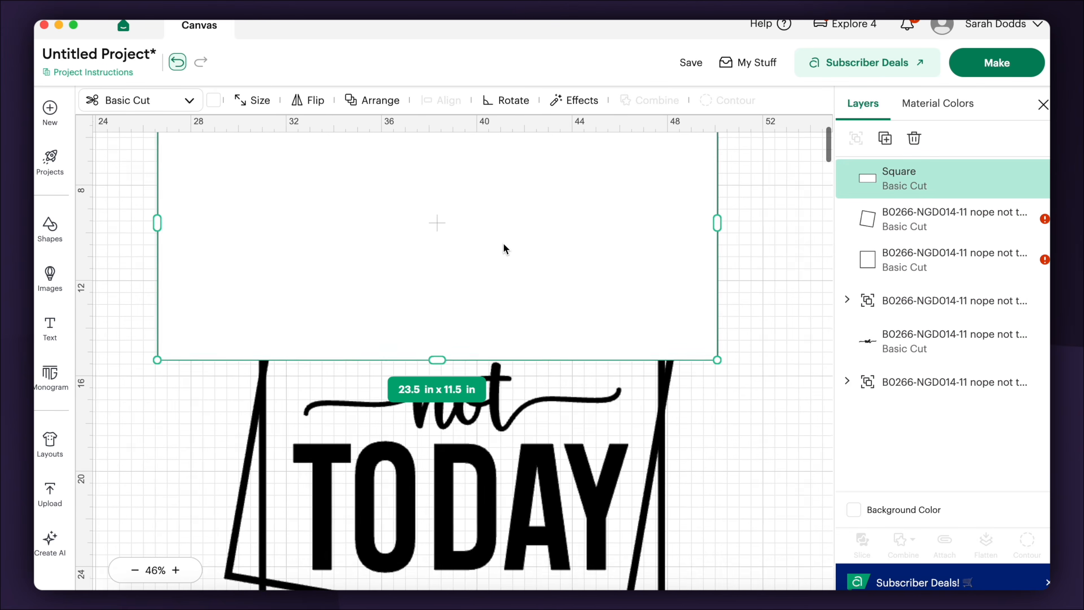
pyautogui.scroll(1, 504, 242)
pyautogui.scroll(-3, 503, 242)
pyautogui.scroll(-3, 503, 243)
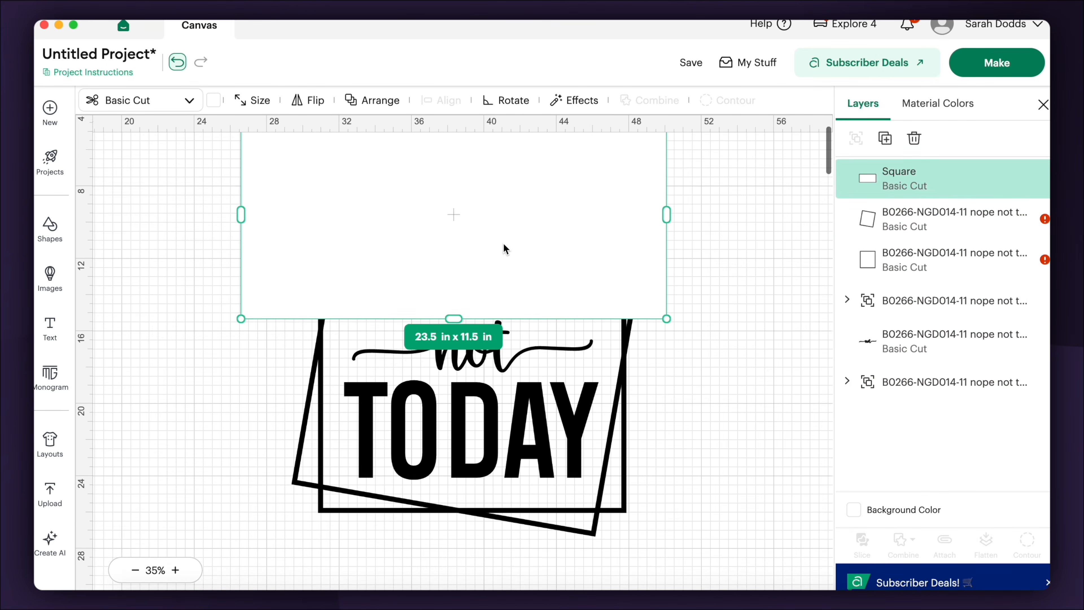
# Move the words NOPE, not and TODAY and the white rectangle out of the two frames.
pyautogui.moveTo(551, 322); pyautogui.dragTo(698, 462)
pyautogui.moveTo(698, 463); pyautogui.dragTo(722, 518)
pyautogui.moveTo(496, 274); pyautogui.dragTo(778, 378)
pyautogui.click(212, 291)
# Select both empty frames and combine them with Unite.
pyautogui.click(537, 186)
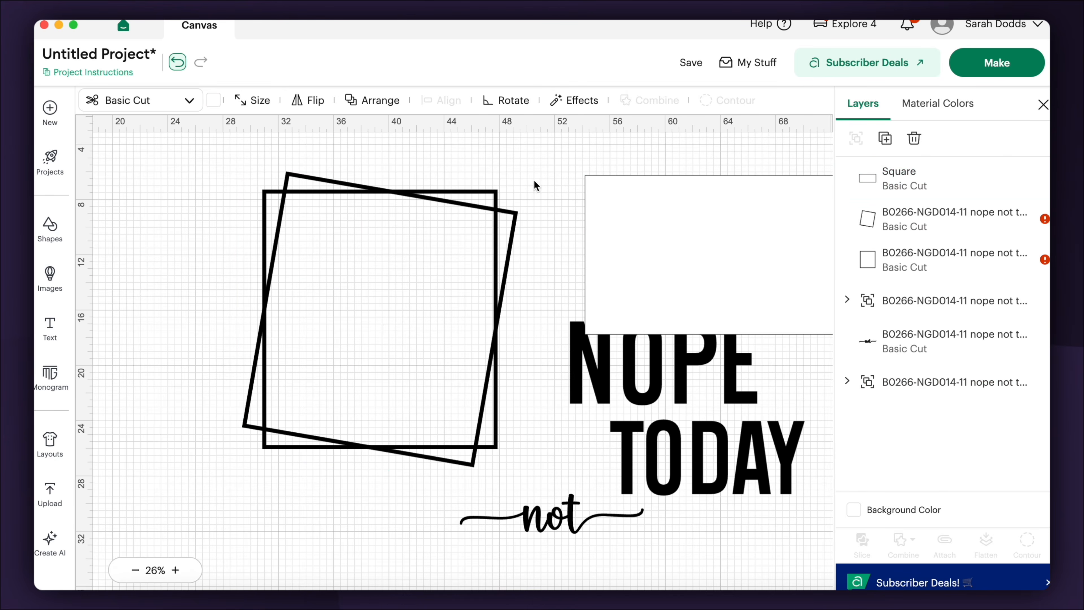
pyautogui.moveTo(537, 186); pyautogui.dragTo(366, 413)
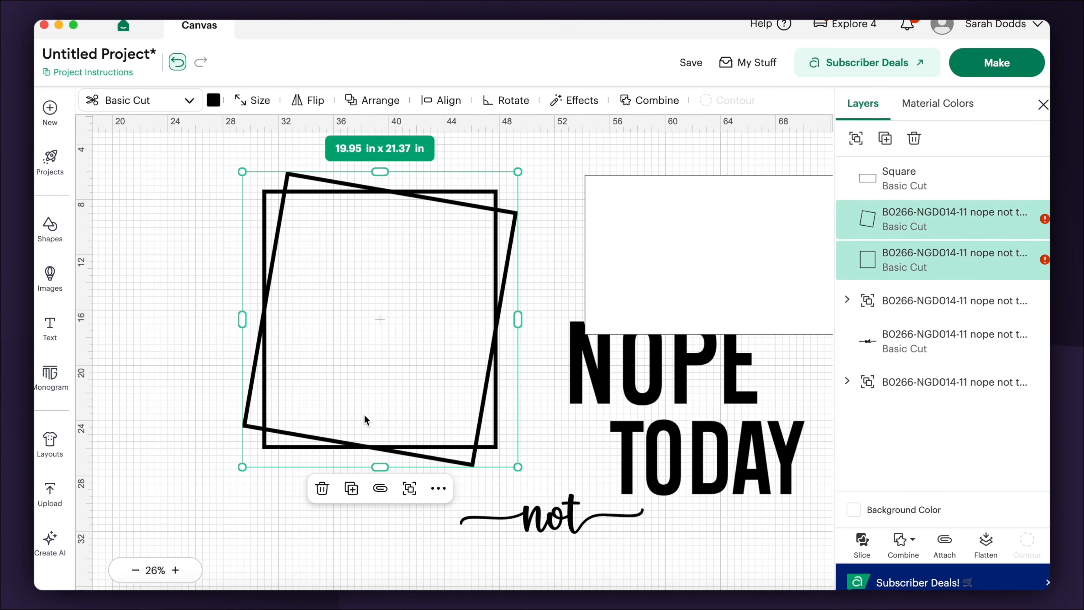
pyautogui.click(901, 540)
pyautogui.click(932, 431)
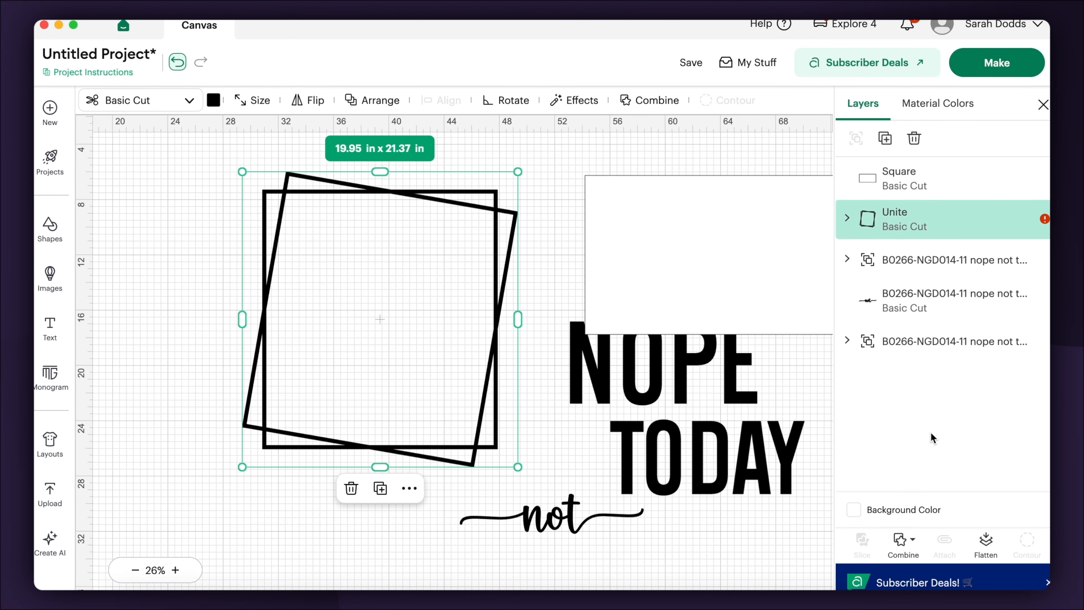
# Place the white rectangle over the upper half of the united frame and slice the two.
pyautogui.hscroll(-3, 538, 374)
pyautogui.moveTo(745, 261); pyautogui.dragTo(377, 248)
pyautogui.moveTo(266, 269); pyautogui.dragTo(388, 361)
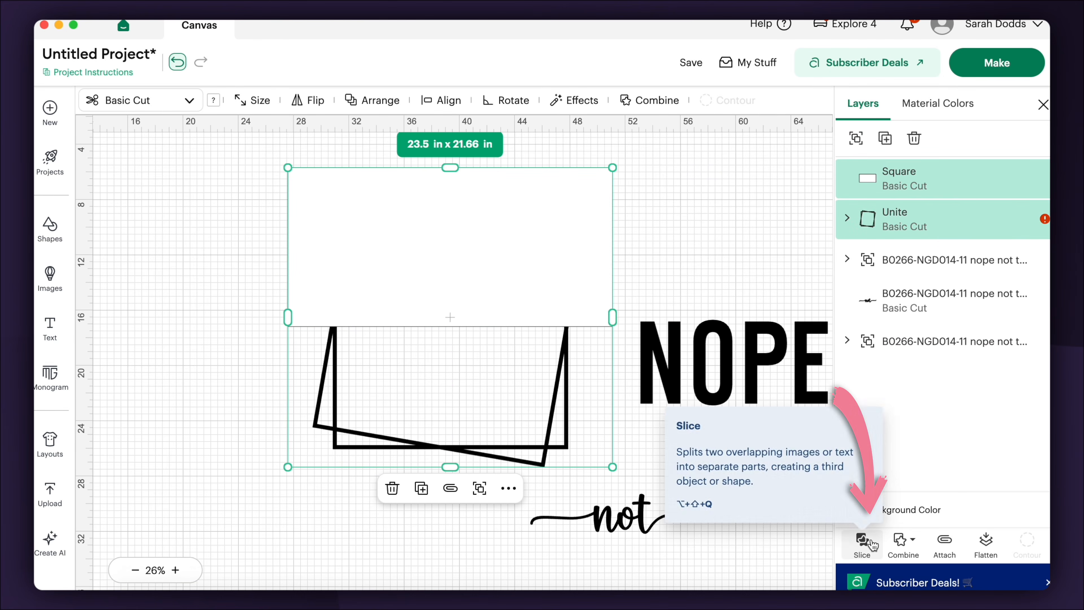
pyautogui.click(860, 540)
# Delete the leftover rectangle pieces of the slice, keeping only the upper and lower frame halves.
pyautogui.click(596, 268)
pyautogui.click(577, 257)
pyautogui.press('Delete')
pyautogui.click(577, 258)
pyautogui.moveTo(577, 258); pyautogui.dragTo(578, 226)
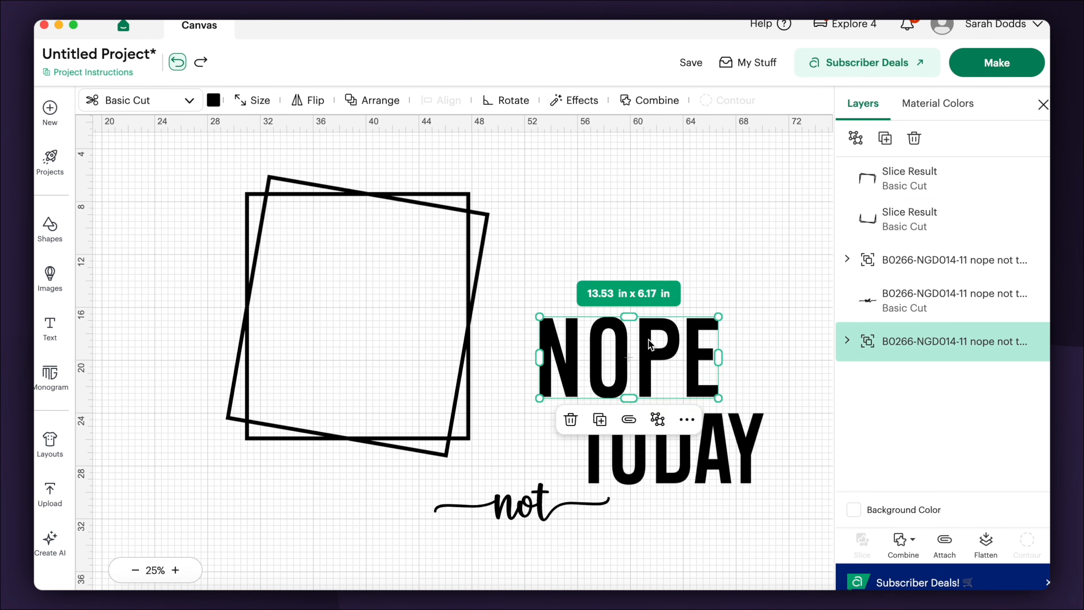
# Move NOPE, not and TODAY back into their places inside the sliced frame.
pyautogui.moveTo(649, 340); pyautogui.dragTo(383, 238)
pyautogui.moveTo(525, 504); pyautogui.dragTo(358, 327)
pyautogui.moveTo(615, 423); pyautogui.dragTo(302, 359)
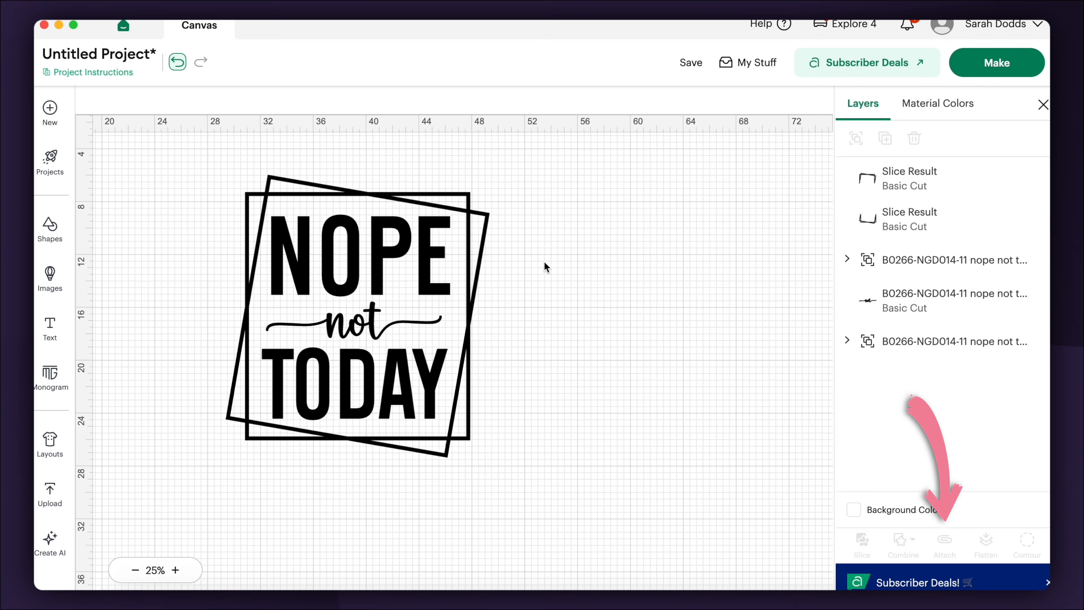
# Attach NOPE to the upper frame half and TODAY to the lower half, then check the mats in the Prepare preview.
pyautogui.click(365, 234)
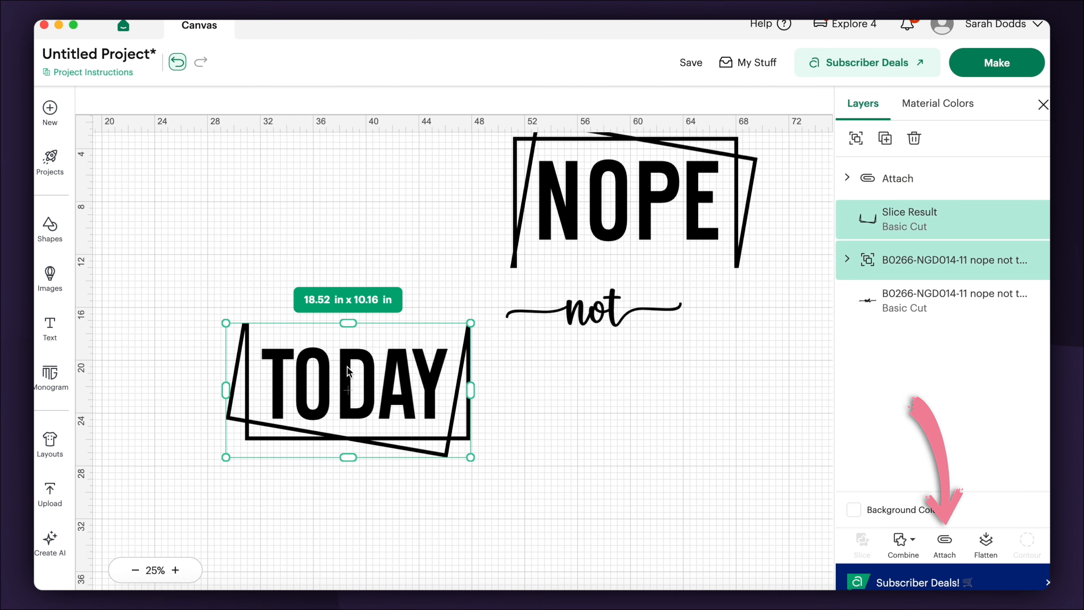
pyautogui.click(945, 540)
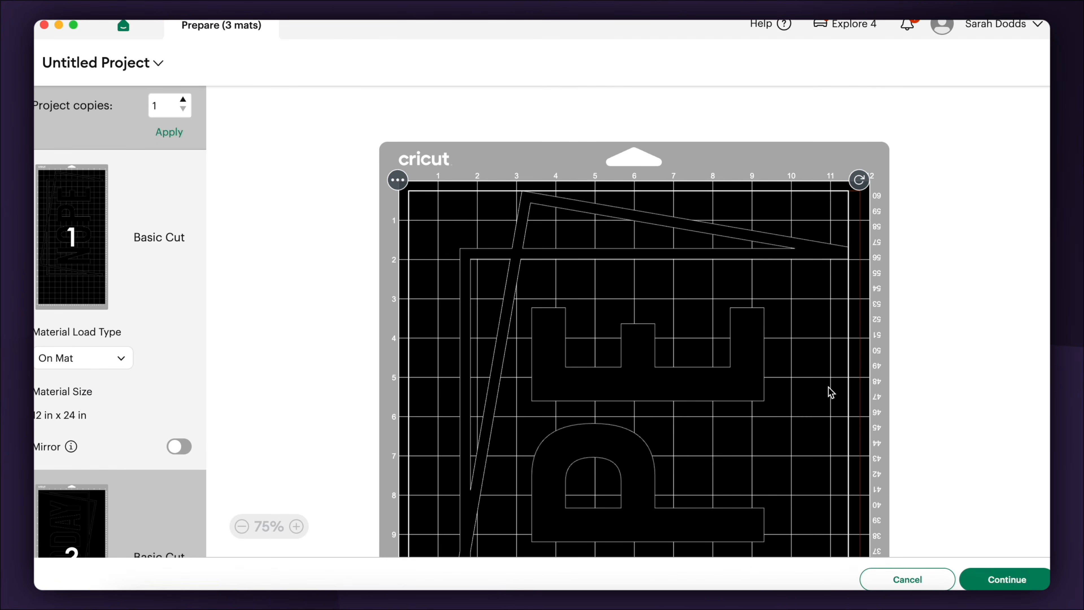
pyautogui.scroll(-10, 830, 403)
pyautogui.scroll(-15, 615, 268)
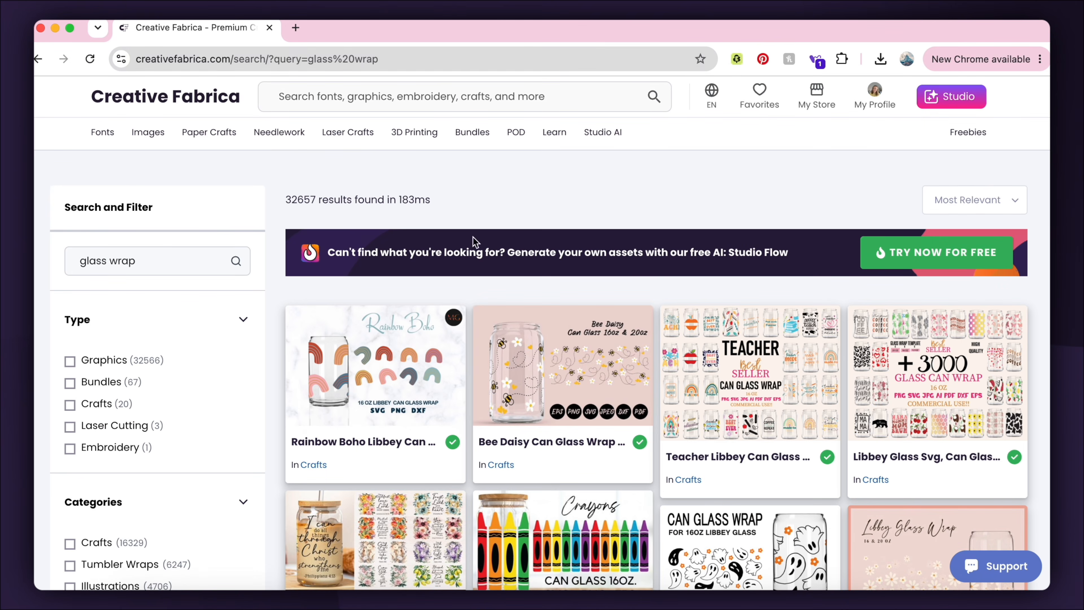
# Open the Daisy Beer Can Glass Wrap SVG 16oz 20oz on Creative Fabrica and upload its GB24-5 16oz file to Cricut Design Space.
pyautogui.scroll(-10, 610, 254)
pyautogui.click(610, 254)
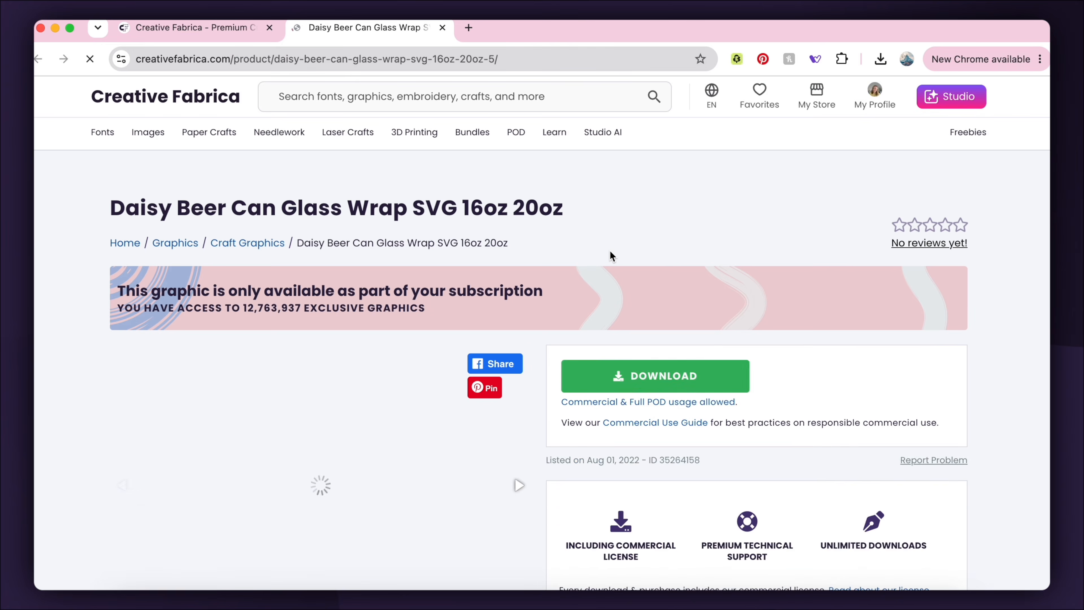
pyautogui.scroll(-3, 611, 251)
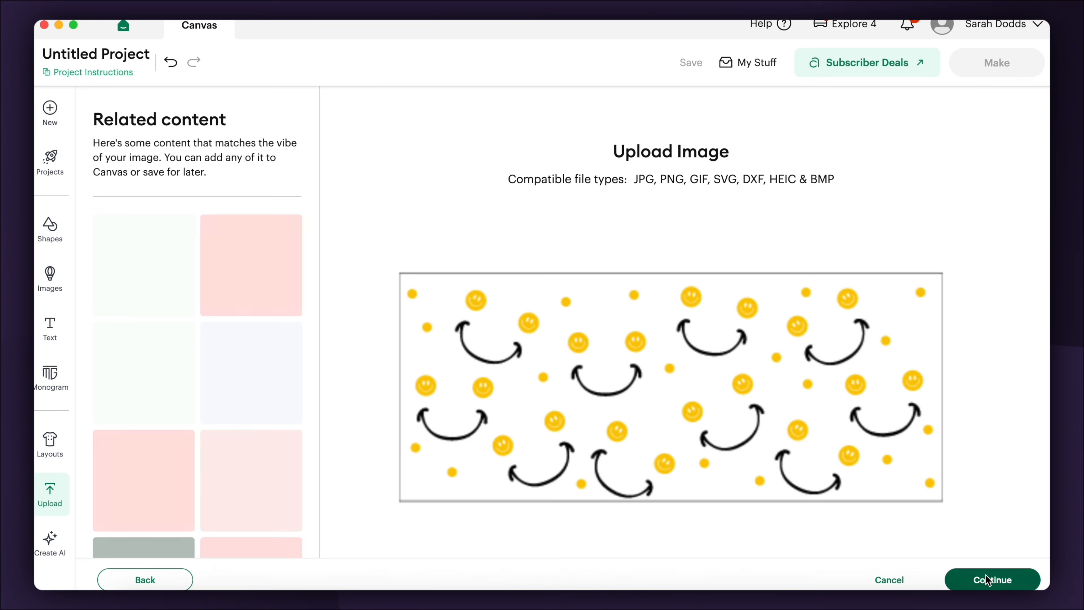
pyautogui.click(987, 579)
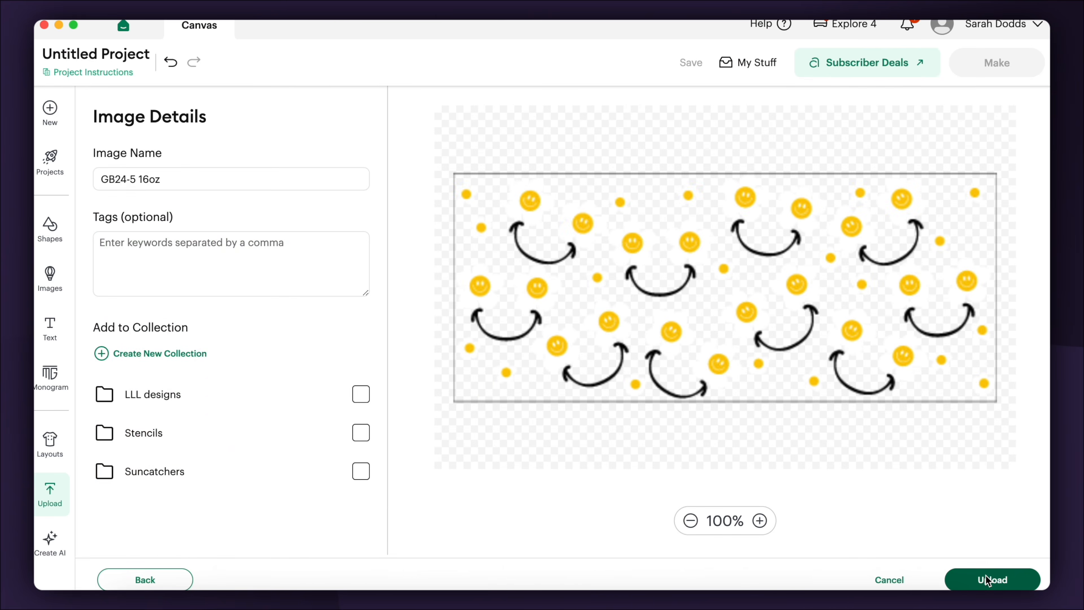
pyautogui.click(987, 580)
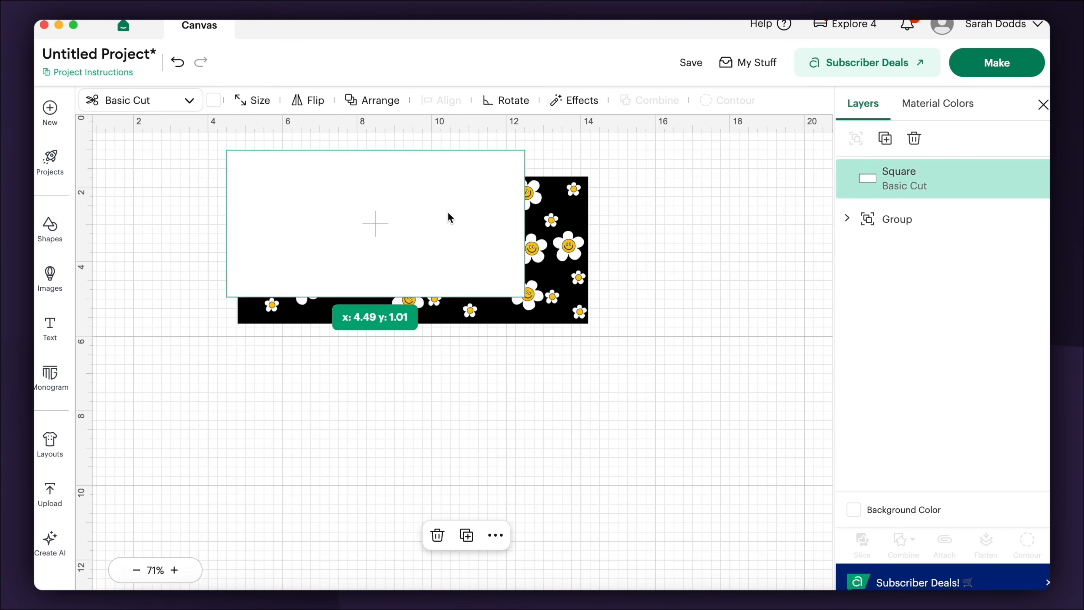
# Compare the rectangle with the daisy wrap, then combine each of the three GB24-5 16oz color groups with Unite.
pyautogui.moveTo(447, 211); pyautogui.dragTo(486, 243)
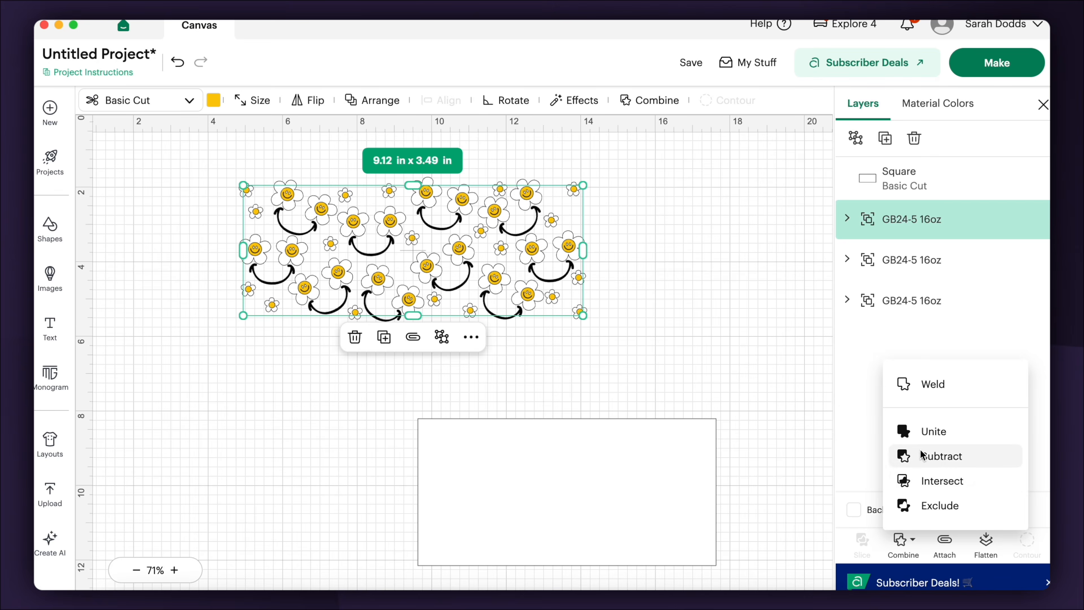
pyautogui.click(920, 432)
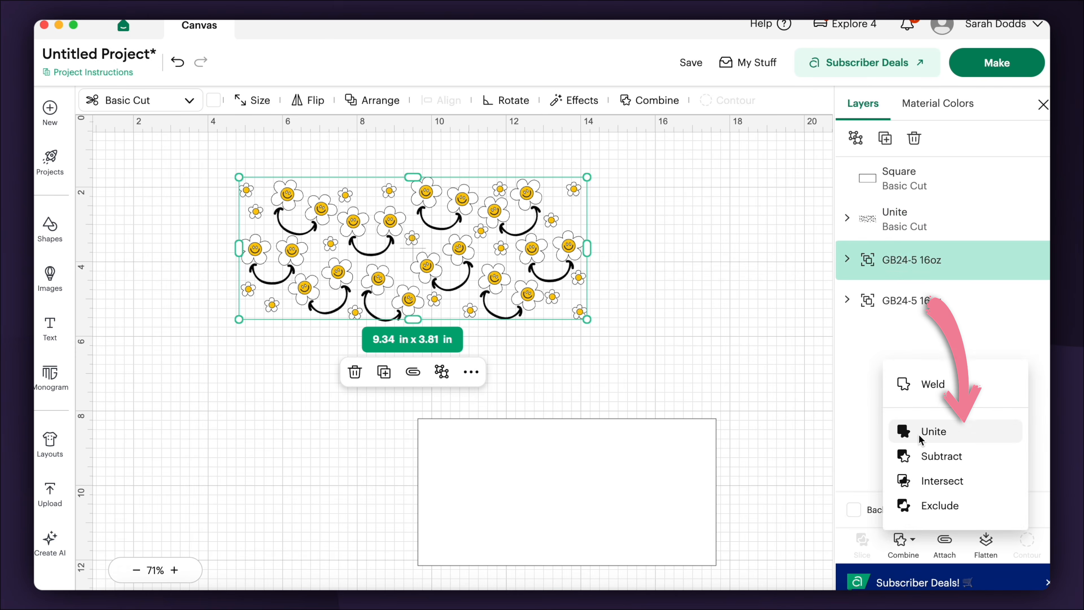
pyautogui.click(918, 433)
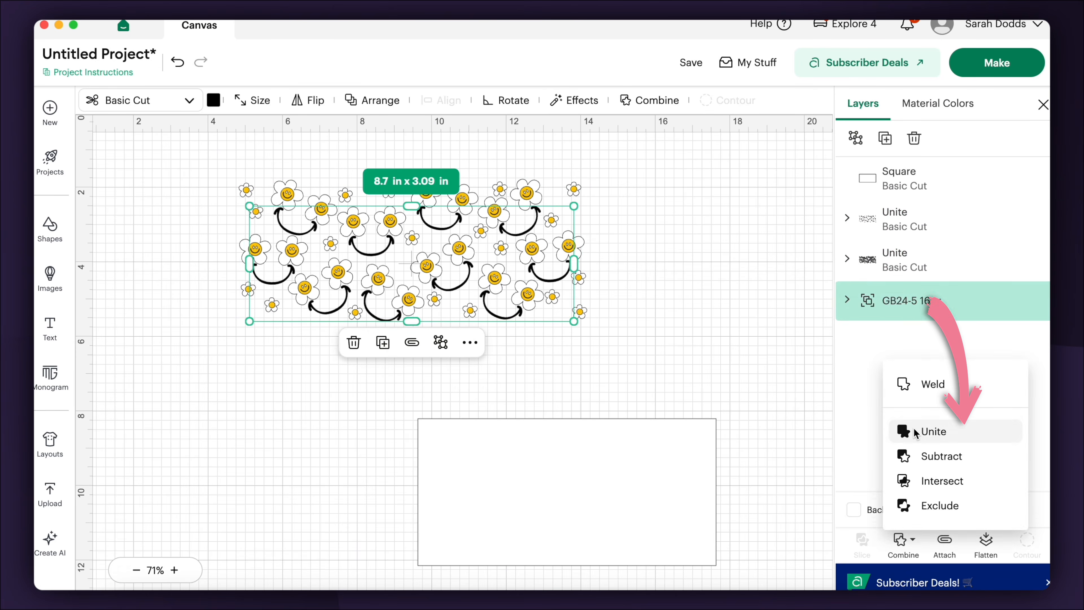
pyautogui.click(915, 433)
# Center the rectangle over the daisy wrap and slice it with each of the three united layers in turn.
pyautogui.moveTo(610, 485); pyautogui.dragTo(459, 243)
pyautogui.keyDown('shift'); pyautogui.click(866, 219); pyautogui.keyUp('shift')
pyautogui.click(862, 544)
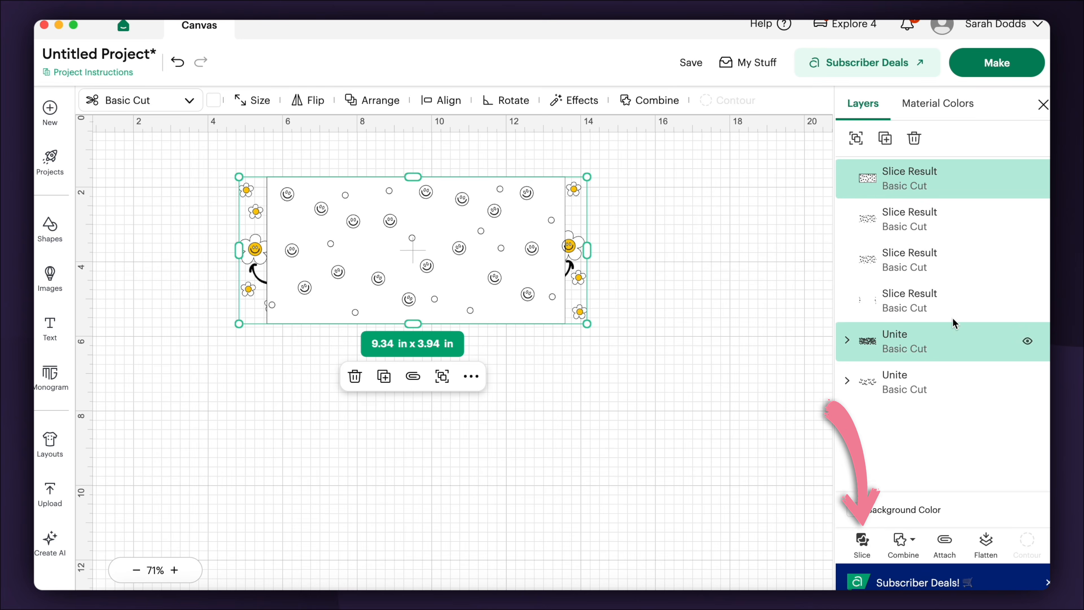
pyautogui.click(862, 544)
pyautogui.keyDown('shift'); pyautogui.click(924, 470); pyautogui.keyUp('shift')
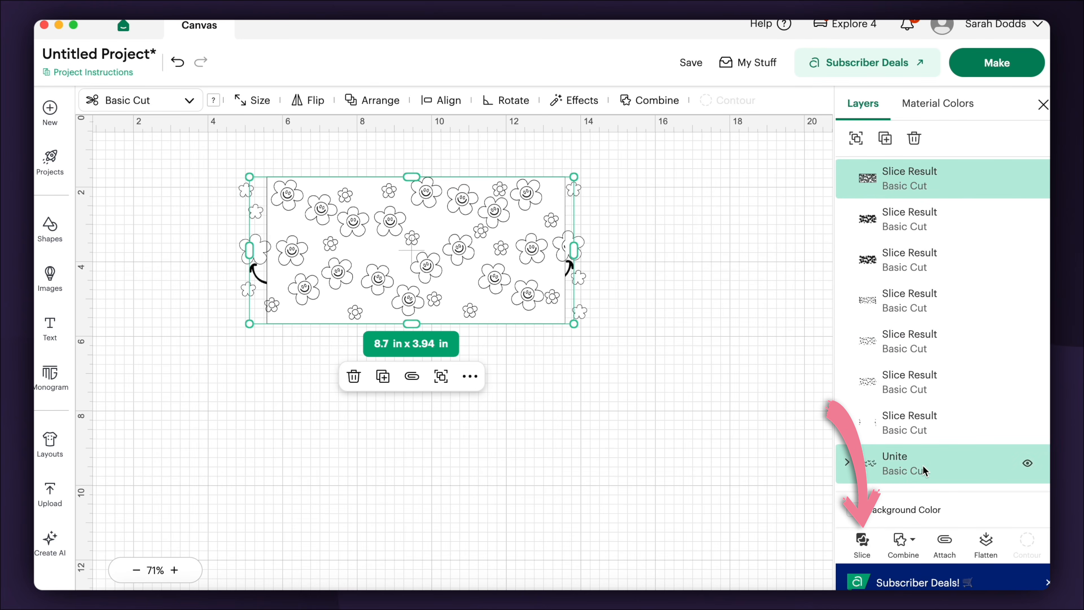
pyautogui.click(861, 543)
# Delete the excess slice results, keeping only the cropped flower, yellow center and black arrow layers.
pyautogui.moveTo(553, 192); pyautogui.dragTo(573, 403)
pyautogui.press('Delete')
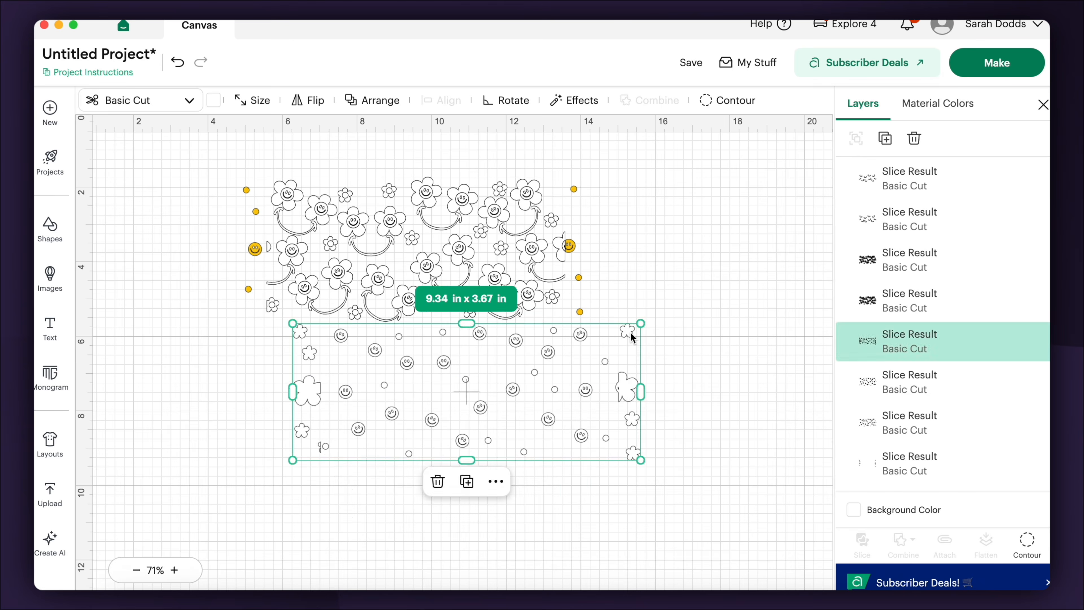
pyautogui.press('Delete')
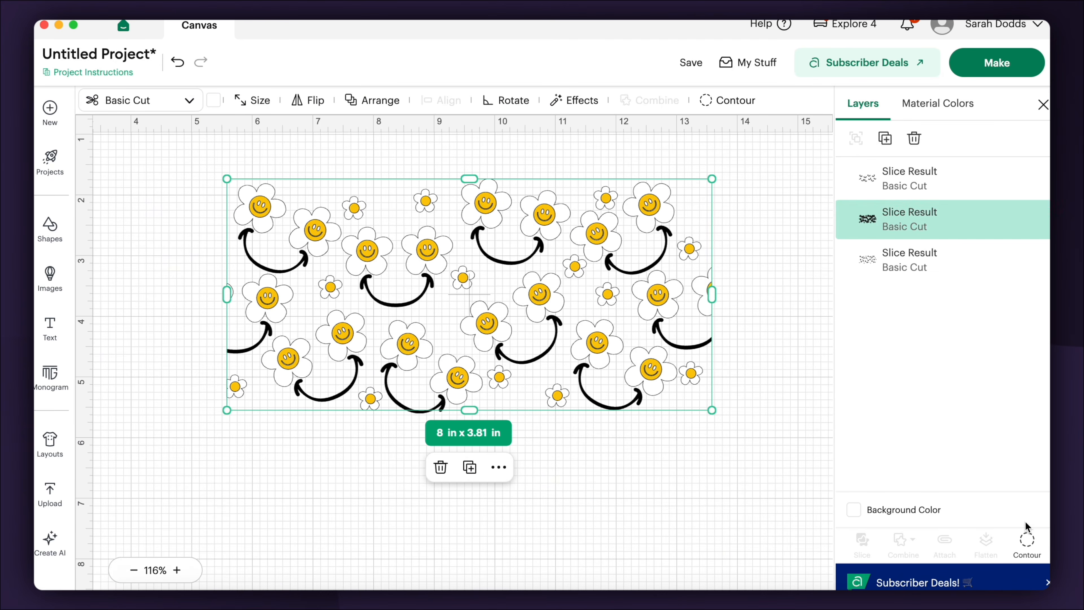
# Use Contour on the cropped wrap layers to hide the cut-off daisy pieces at the design's right edge.
pyautogui.click(1027, 540)
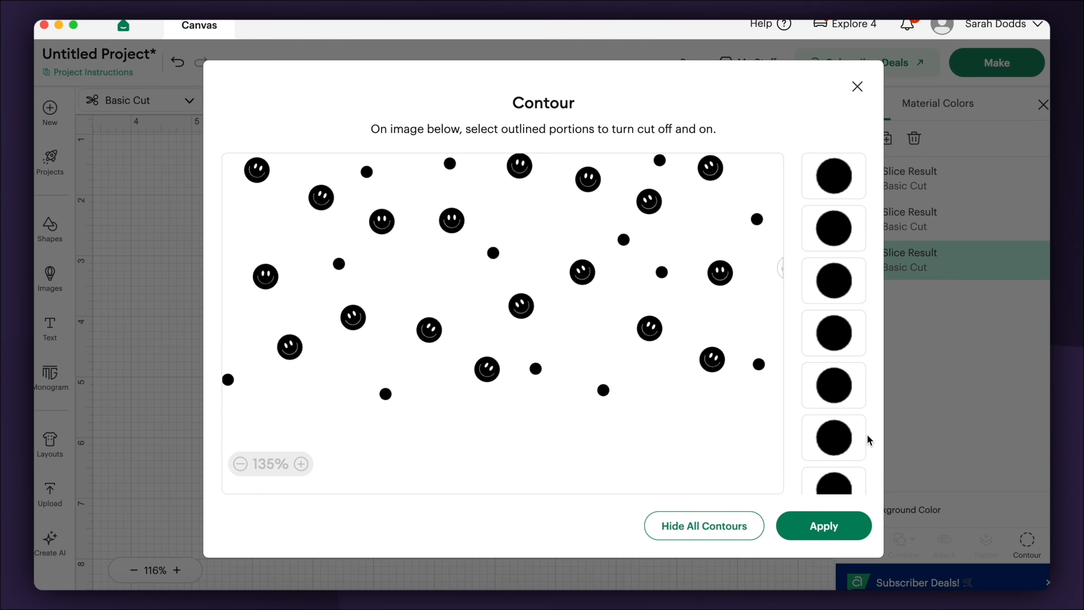
pyautogui.click(823, 525)
pyautogui.click(746, 480)
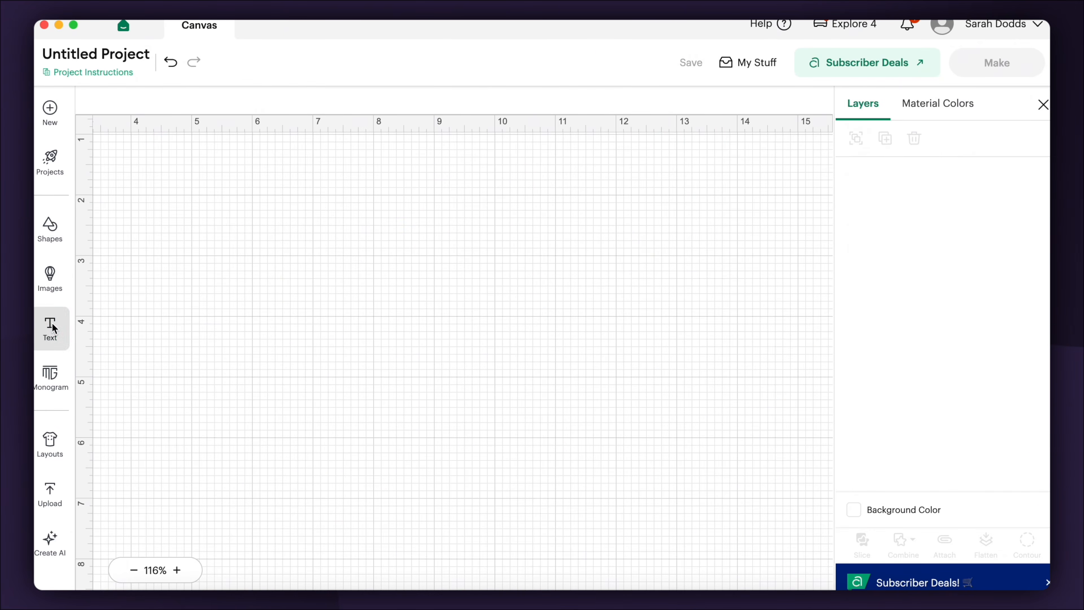
# Start a text object on an empty canvas, then switch to Creative Fabrica and browse its fonts for the Abigail font.
pyautogui.click(50, 325)
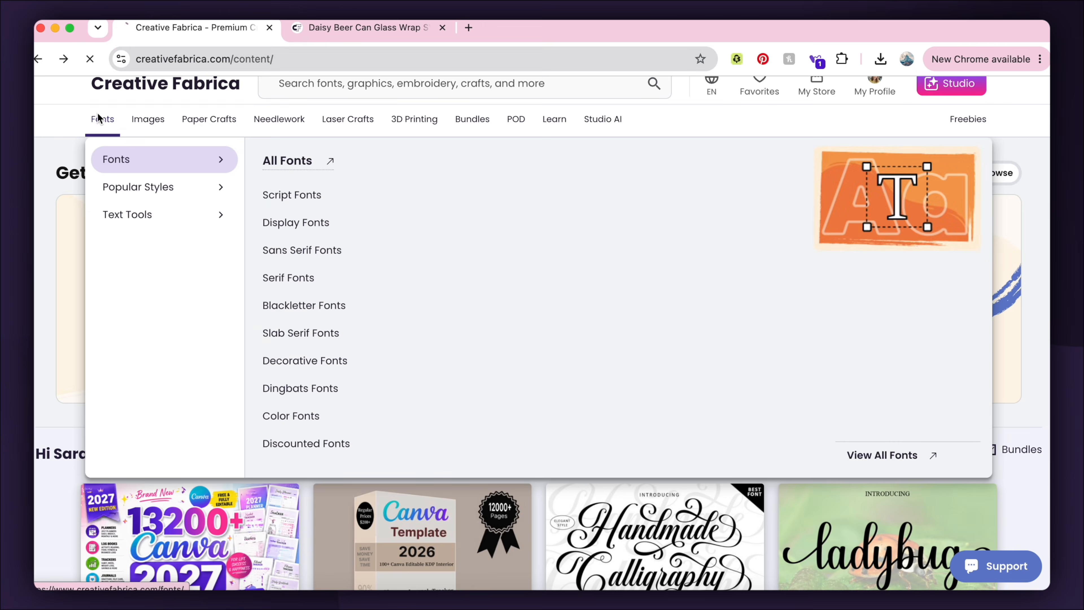
pyautogui.click(98, 118)
pyautogui.scroll(-2, 468, 103)
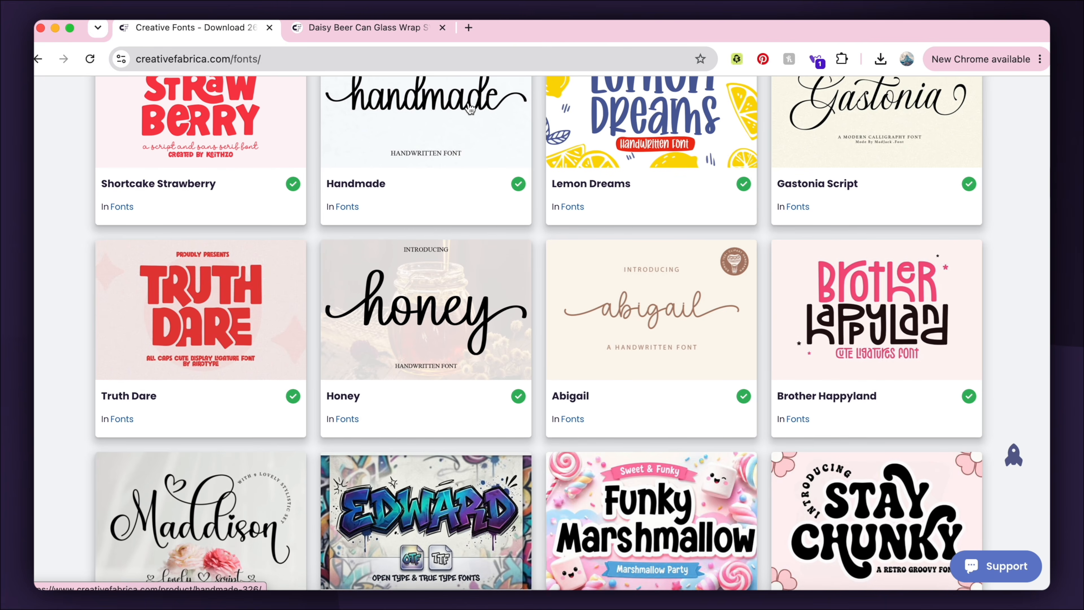
pyautogui.scroll(-1, 467, 106)
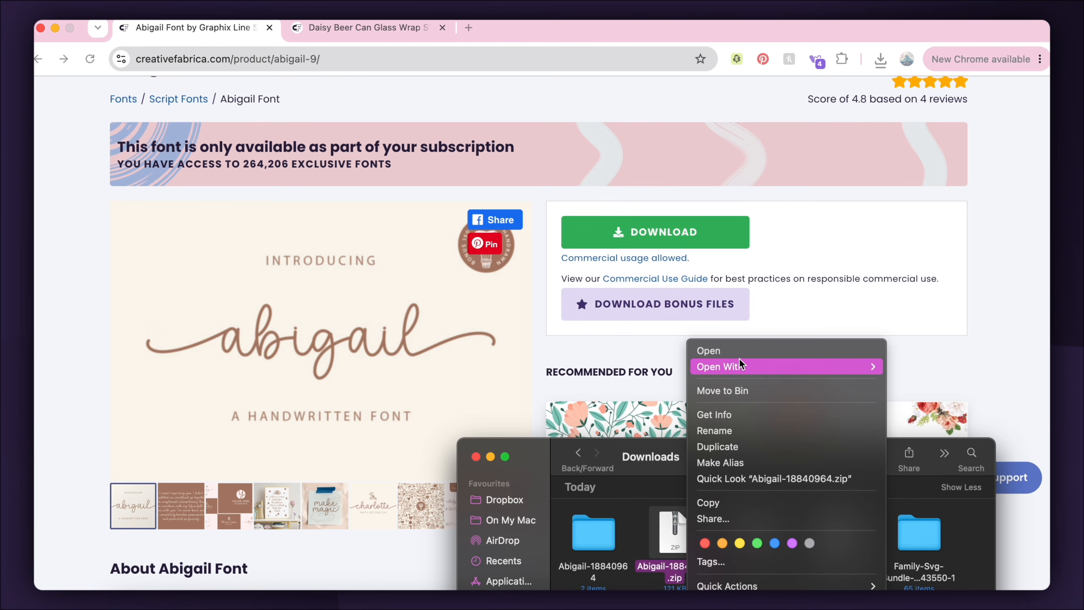
# Unzip the downloaded Abigail font archive and open Abigail.otf in Font Book.
pyautogui.click(717, 351)
pyautogui.rightClick(613, 513)
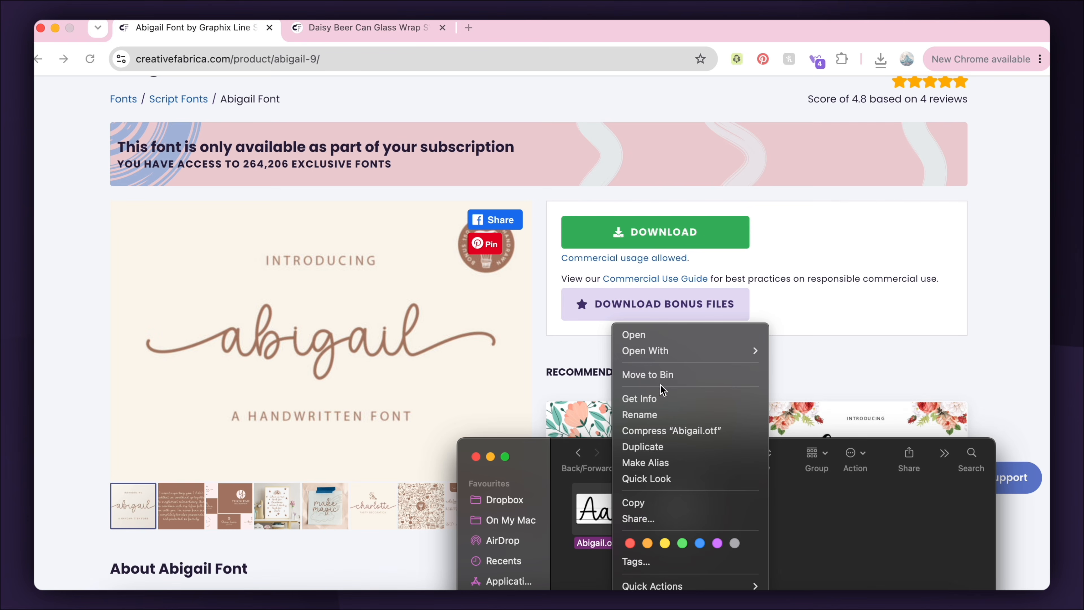
pyautogui.moveTo(665, 360)
pyautogui.click(791, 349)
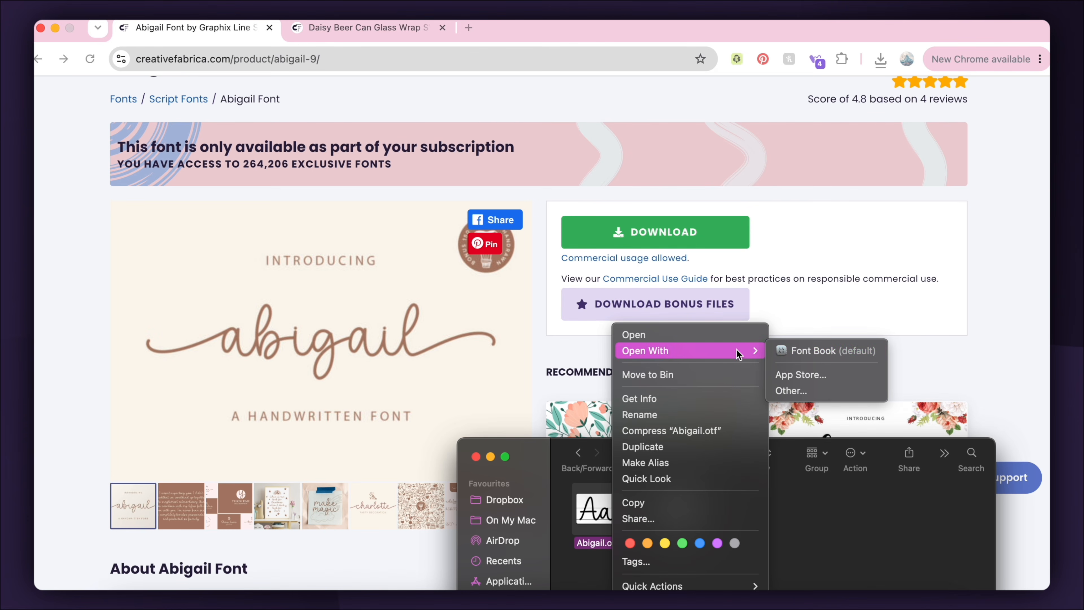
pyautogui.doubleClick(595, 512)
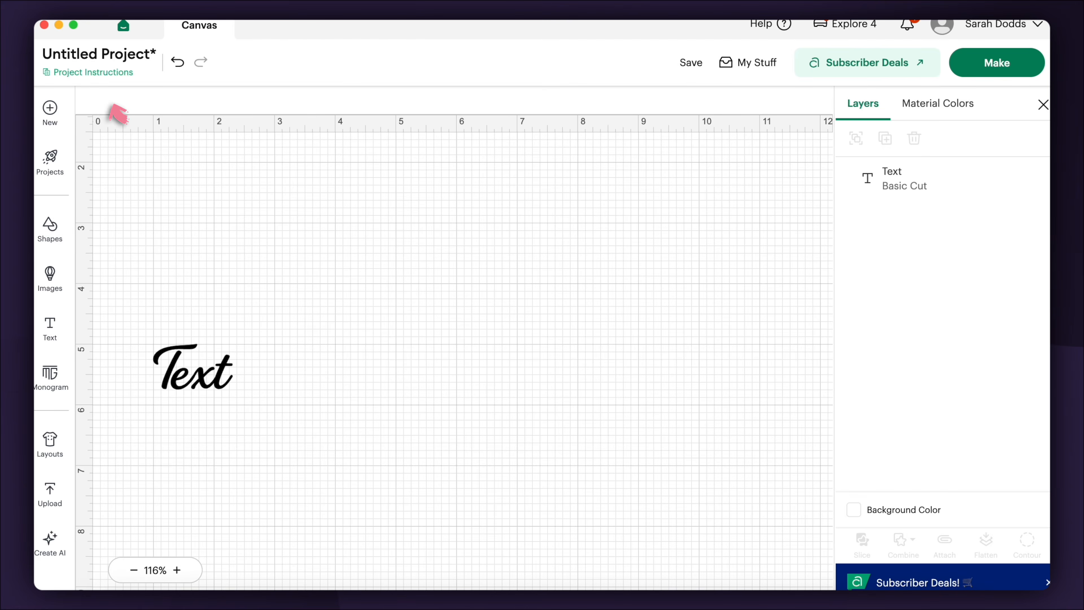
# Set the text object's font to the installed system font Abigail and change its wording to Happy Birthday on two lines.
pyautogui.click(261, 20)
pyautogui.click(238, 35)
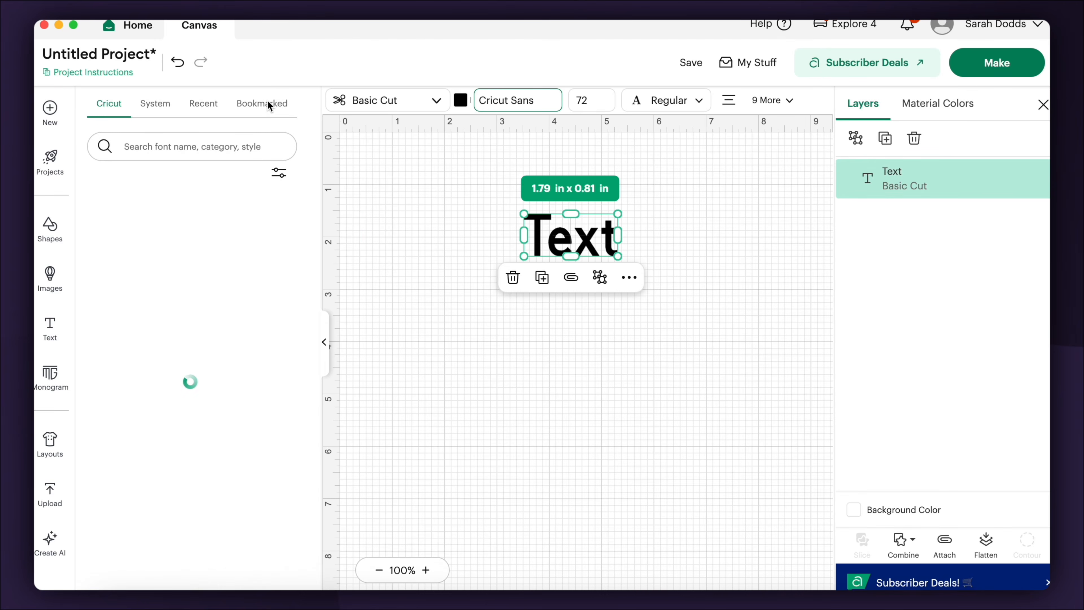
pyautogui.click(161, 105)
pyautogui.write('abigail')
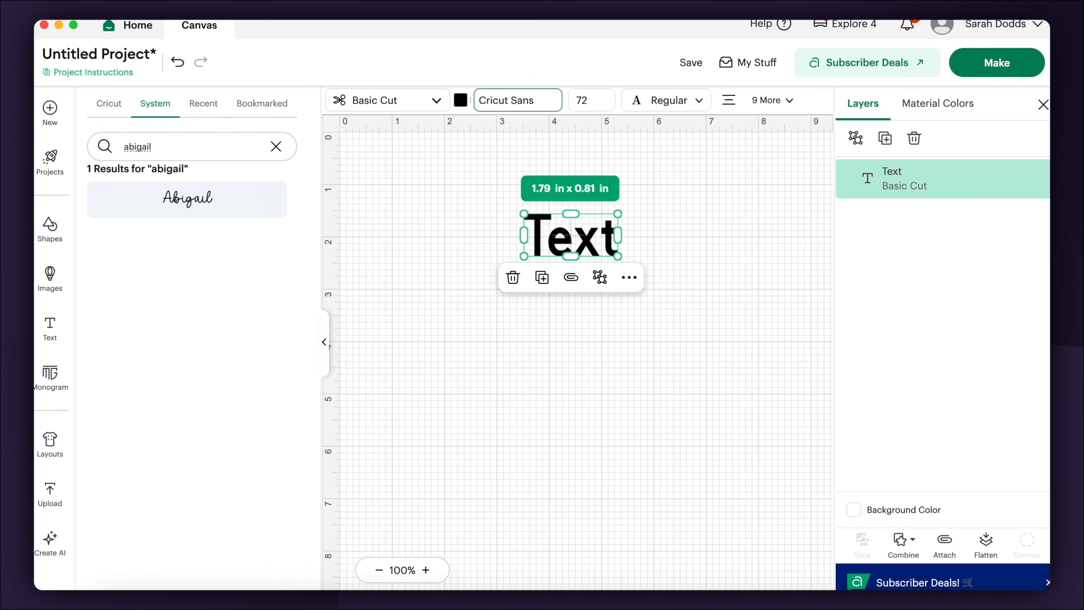
pyautogui.click(188, 199)
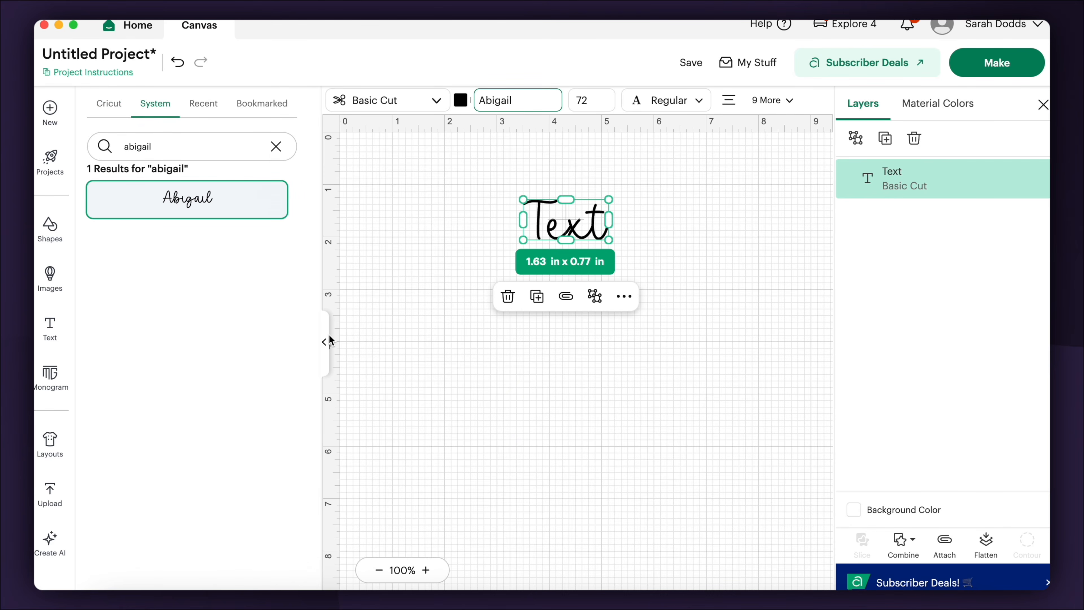
pyautogui.click(321, 341)
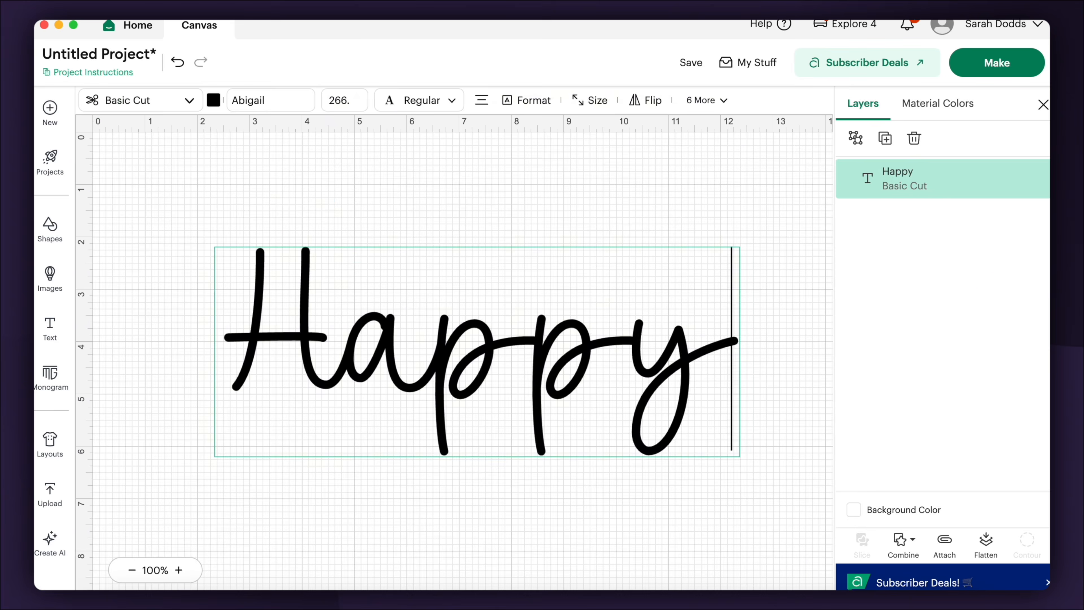
pyautogui.press('Return')
pyautogui.write('Birthday')
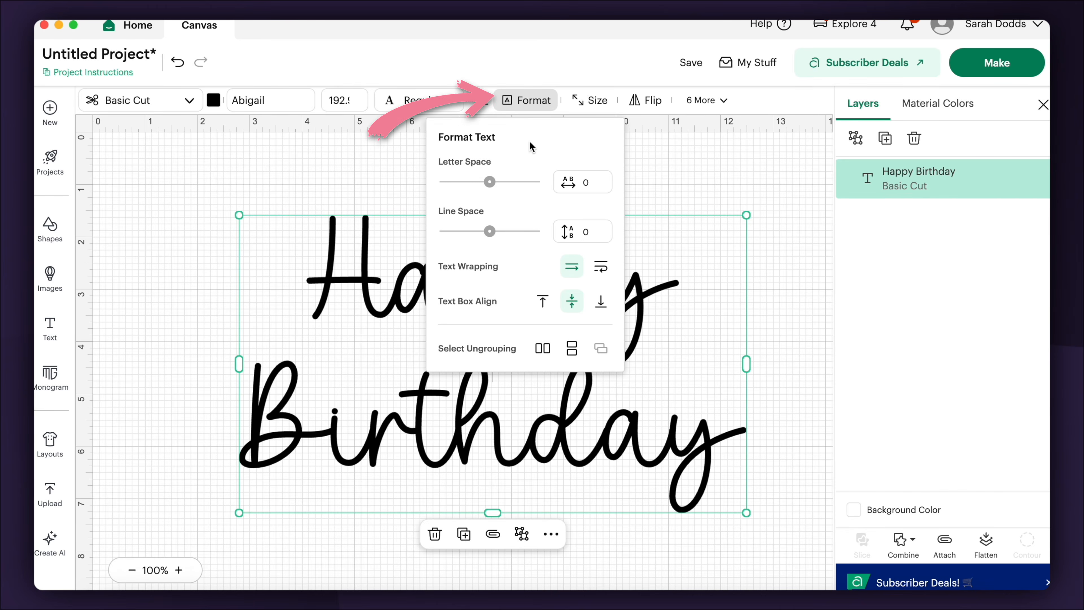
# Try a slightly wider letter spacing on the Happy Birthday text and reset it to 0.
pyautogui.moveTo(488, 190); pyautogui.dragTo(494, 184)
pyautogui.click(593, 183)
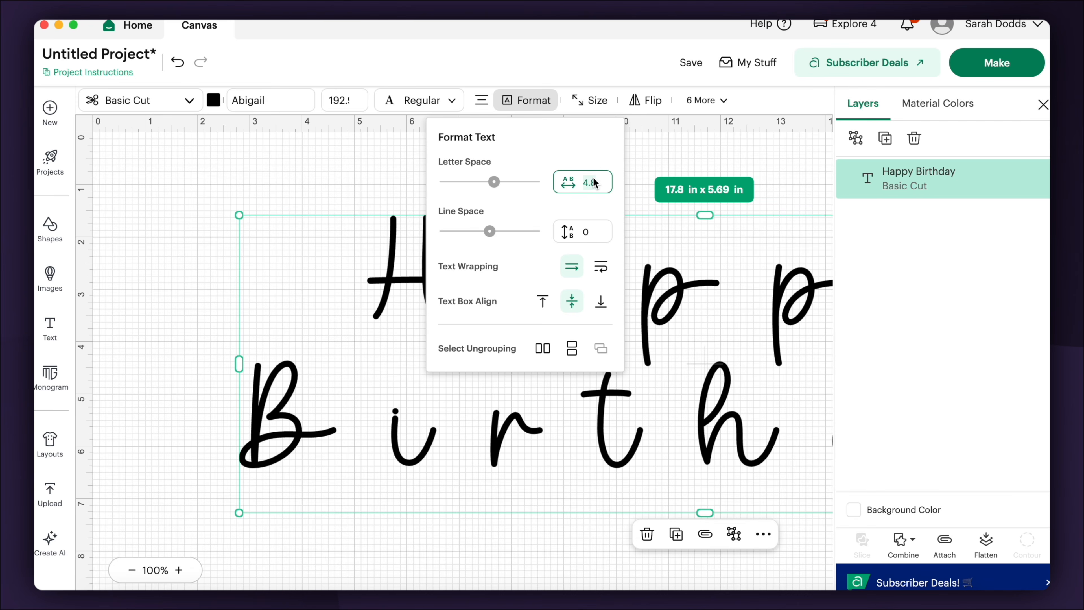
pyautogui.write('0')
pyautogui.press('Return')
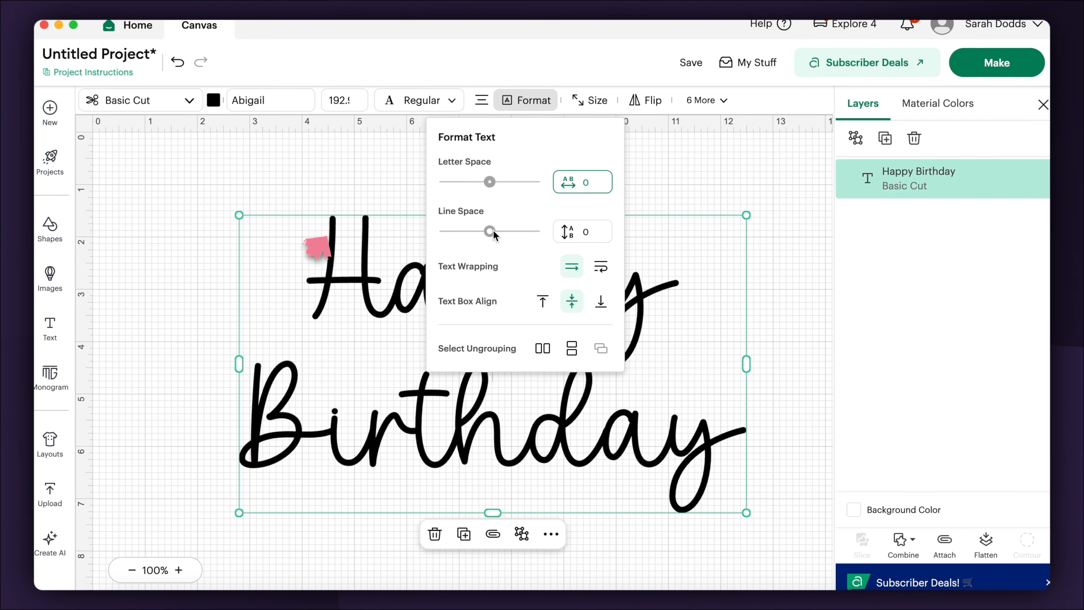
# Set the Happy Birthday line spacing to -2.5 and, with wrapping on, narrow and re-widen its text box over the square.
pyautogui.moveTo(493, 231); pyautogui.dragTo(500, 231)
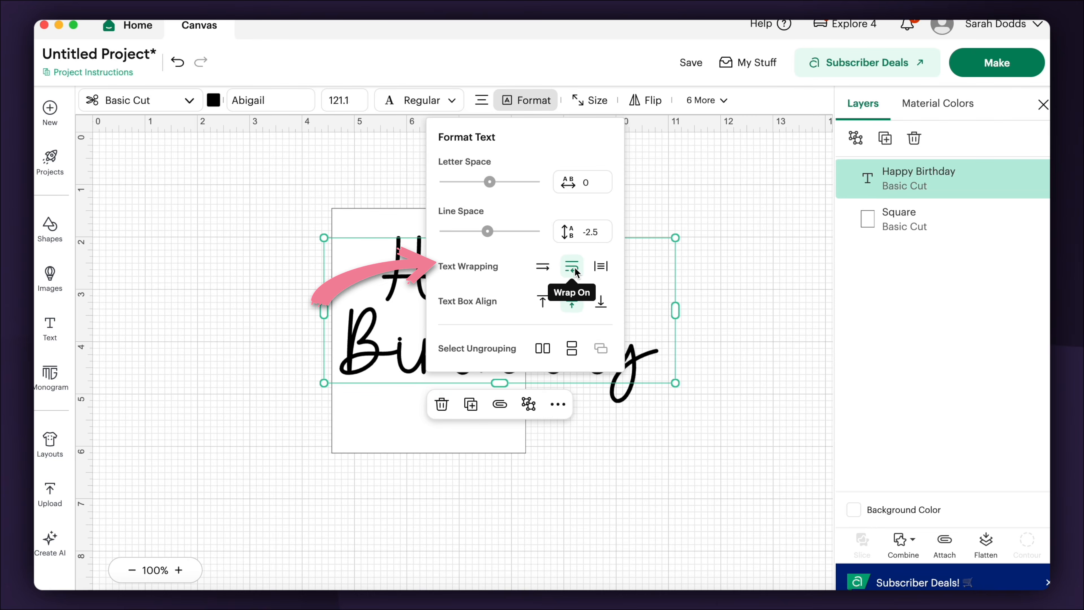
pyautogui.moveTo(665, 319); pyautogui.dragTo(523, 323)
pyautogui.moveTo(610, 319); pyautogui.dragTo(673, 314)
# Ungroup the Happy Birthday text into separate lines and shift the word Birthday slightly to the right beneath Happy.
pyautogui.click(528, 100)
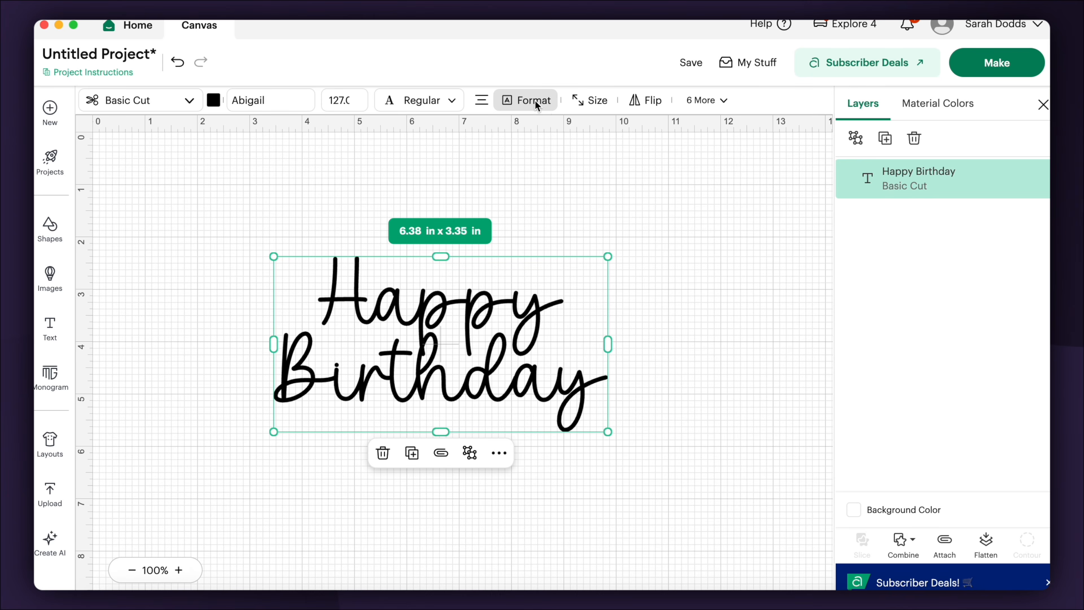
pyautogui.click(537, 103)
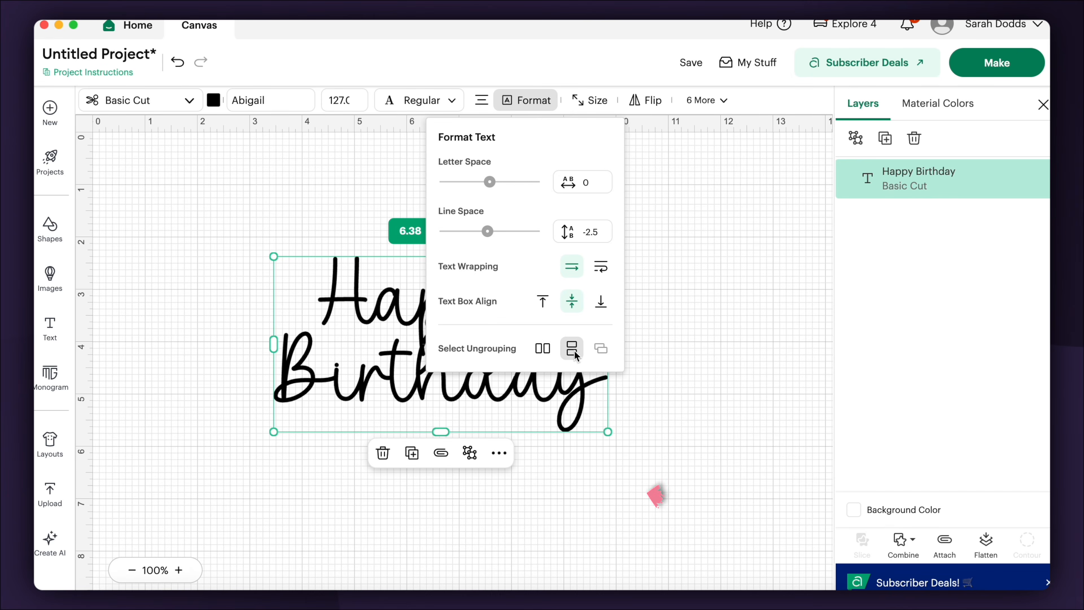
pyautogui.click(573, 348)
pyautogui.moveTo(568, 415); pyautogui.dragTo(580, 397)
# Ungroup Birthday into letters, enlarge the B and adjust the positions of the letters so they join up.
pyautogui.click(528, 100)
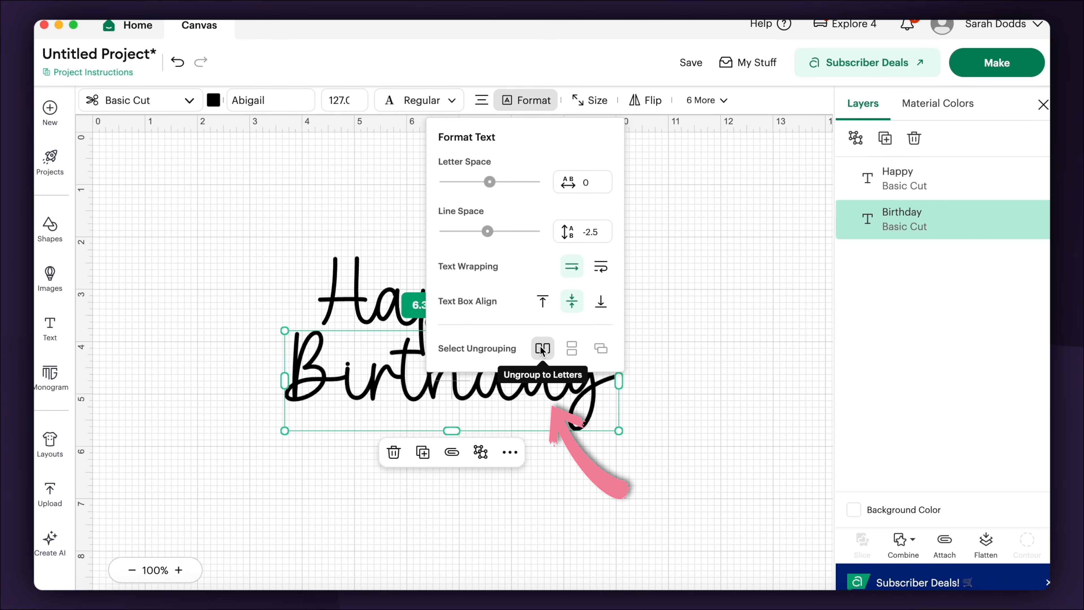
pyautogui.click(545, 347)
pyautogui.moveTo(322, 381); pyautogui.dragTo(318, 383)
pyautogui.moveTo(282, 332); pyautogui.dragTo(269, 319)
pyautogui.moveTo(305, 355); pyautogui.dragTo(309, 355)
pyautogui.moveTo(308, 355); pyautogui.dragTo(313, 355)
pyautogui.moveTo(374, 391); pyautogui.dragTo(387, 393)
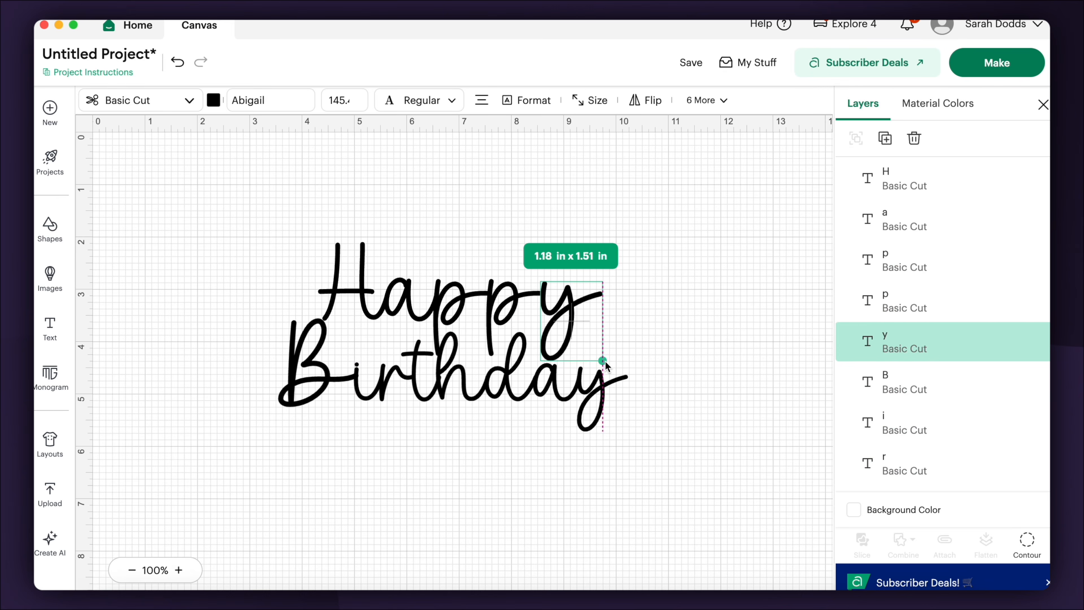
# Enlarge the y of Happy and its H, making the H about 1.43 x 1.57 in.
pyautogui.moveTo(603, 364); pyautogui.dragTo(610, 370)
pyautogui.moveTo(317, 326); pyautogui.dragTo(315, 332)
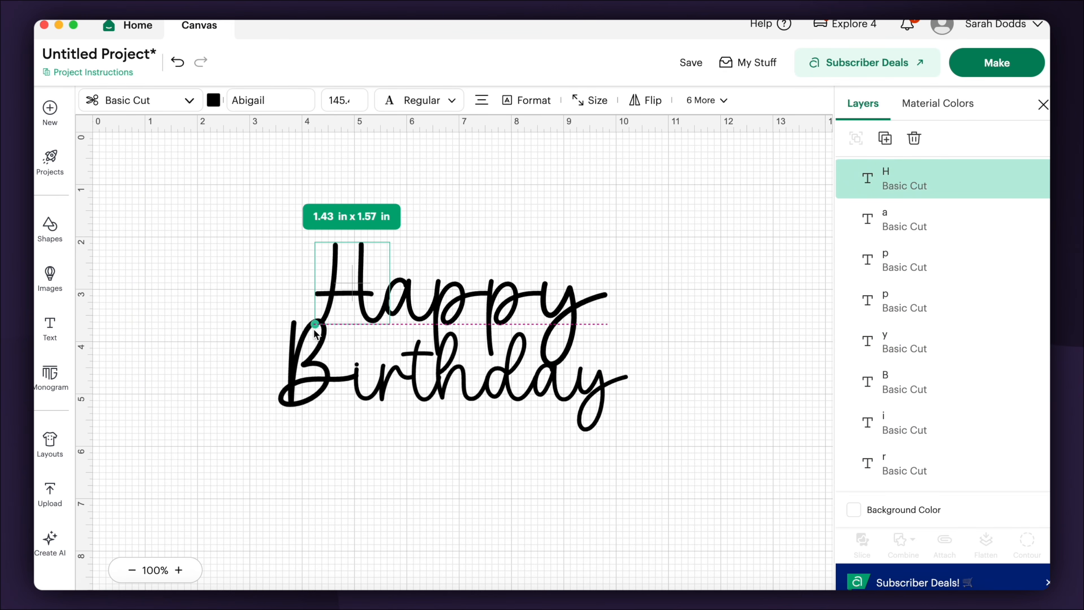
pyautogui.click(689, 316)
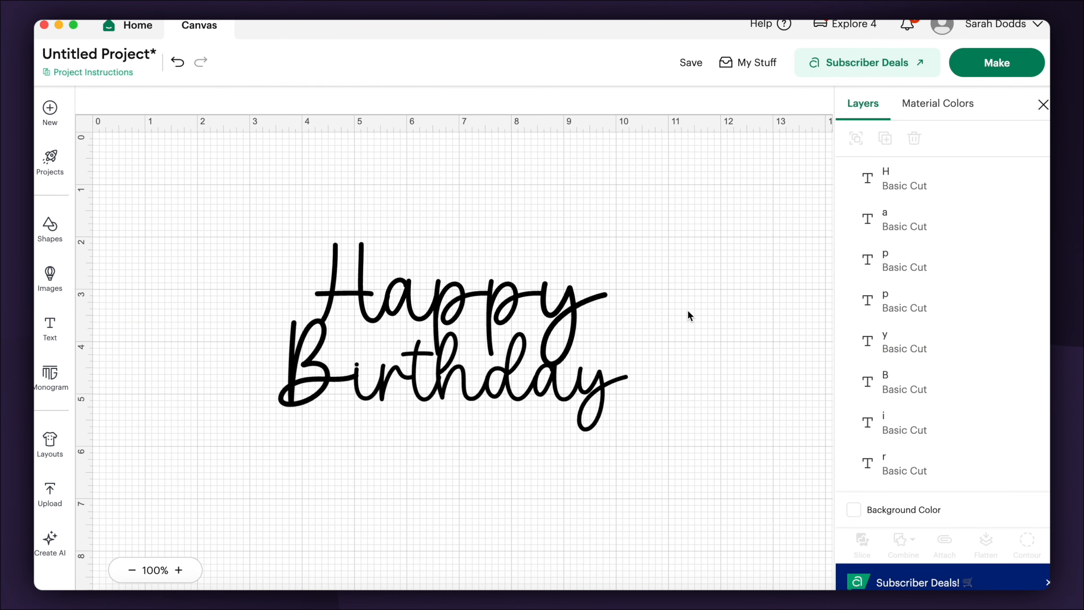
# Delete all the Happy Birthday letters and add a new Abigail text object about 3.83 x 1.81 in mid-canvas.
pyautogui.moveTo(710, 189); pyautogui.dragTo(463, 354)
pyautogui.press('Delete')
pyautogui.click(59, 337)
pyautogui.moveTo(397, 309); pyautogui.dragTo(456, 321)
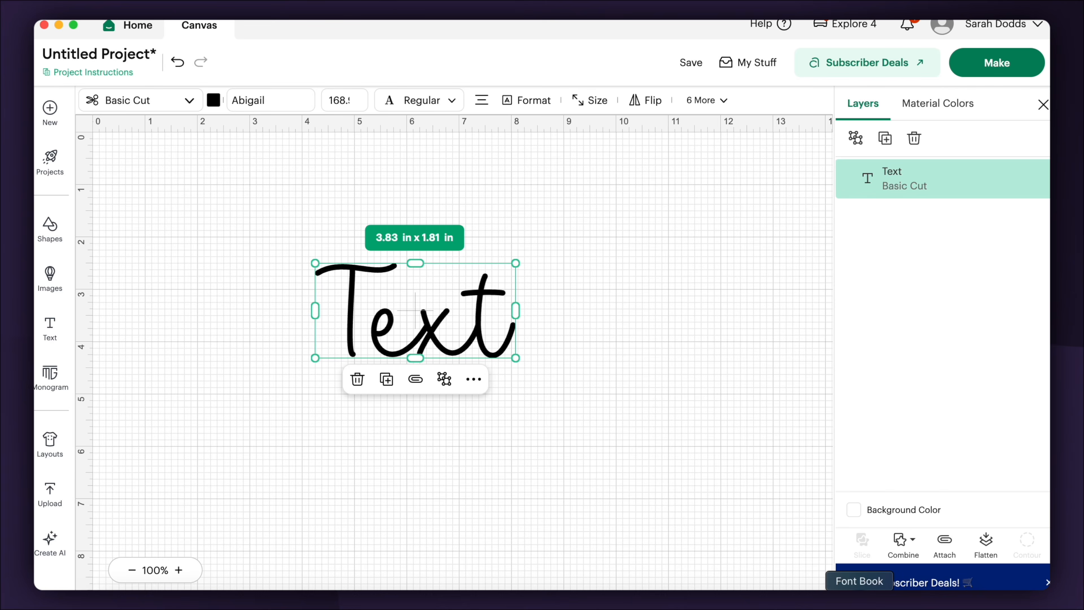
# Switch to Font Book, search all fonts for abigail and open the Abigail typeface.
pyautogui.click(859, 600)
pyautogui.moveTo(456, 149); pyautogui.dragTo(553, 159)
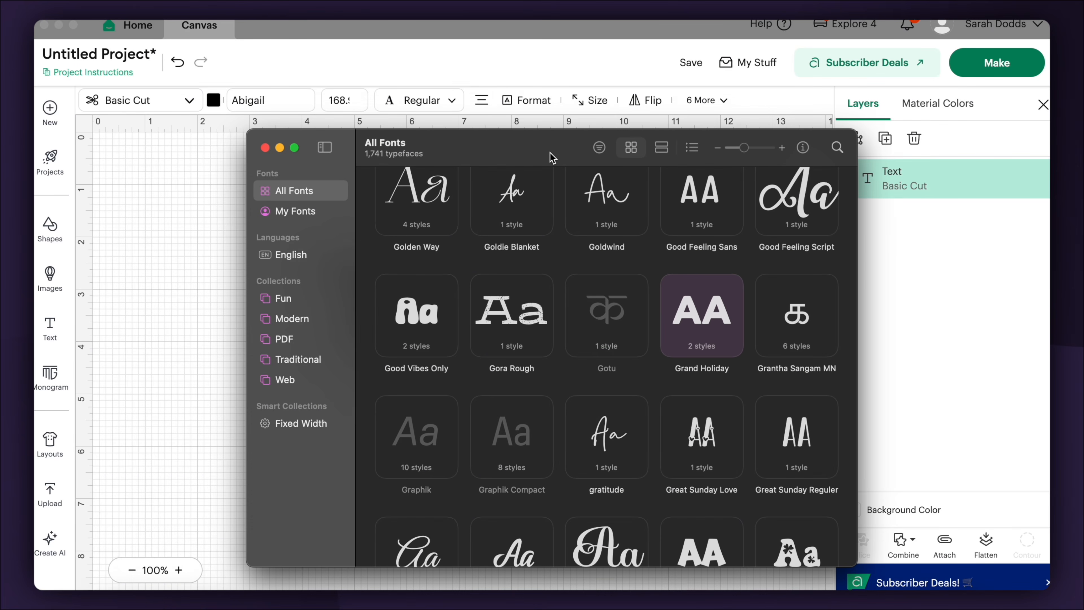
pyautogui.click(838, 147)
pyautogui.write('abigail')
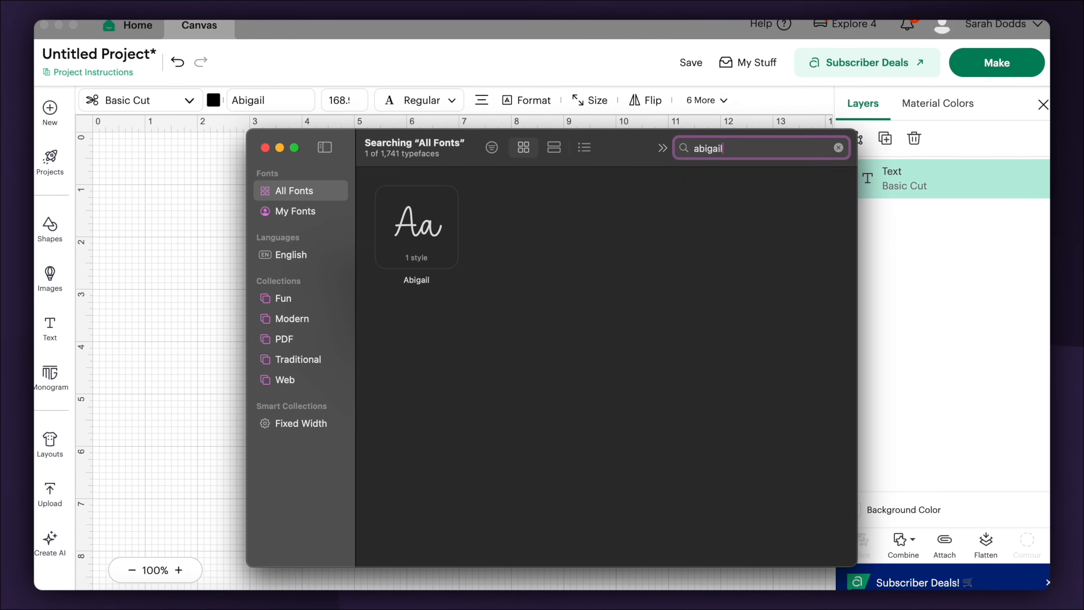
pyautogui.click(439, 226)
pyautogui.doubleClick(439, 227)
# Find the alternate lowercase a with a leading swash among Abigail's glyphs and copy it.
pyautogui.scroll(-10, 599, 260)
pyautogui.scroll(-15, 599, 259)
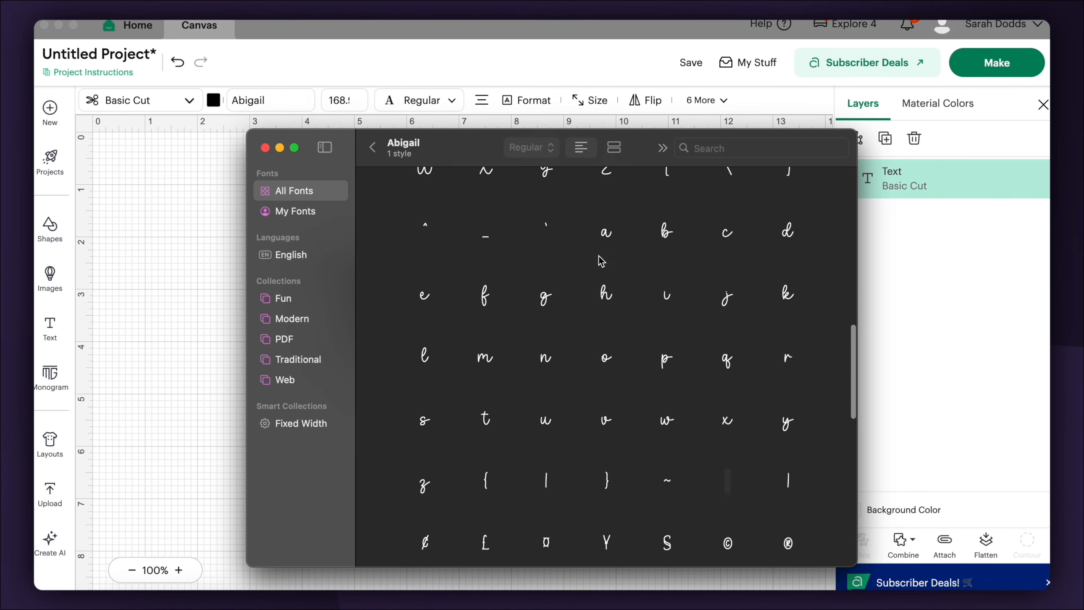
pyautogui.scroll(-2, 601, 260)
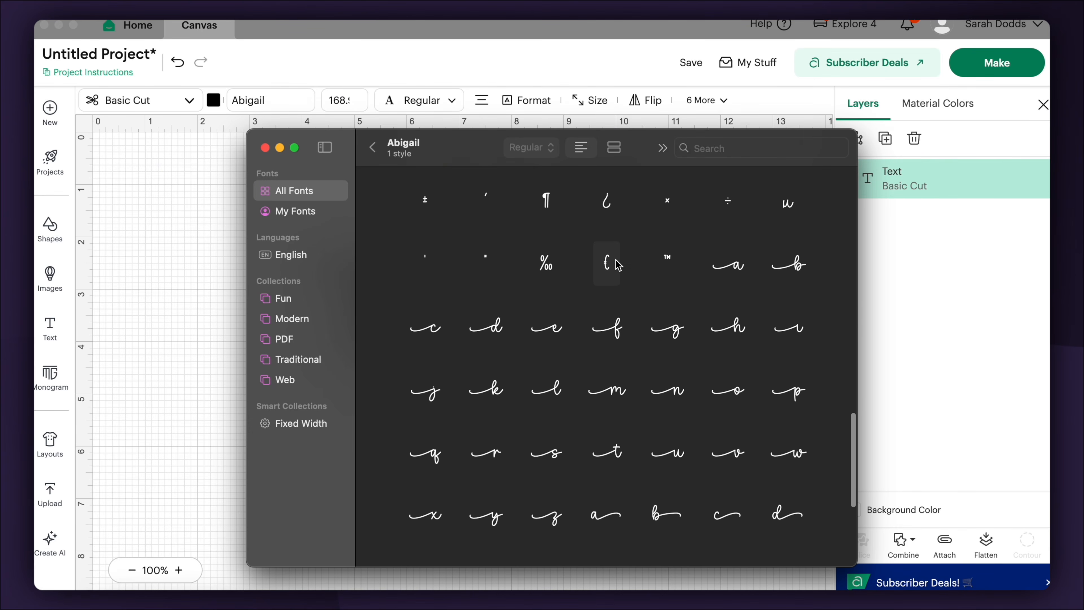
pyautogui.click(742, 272)
pyautogui.click(836, 508)
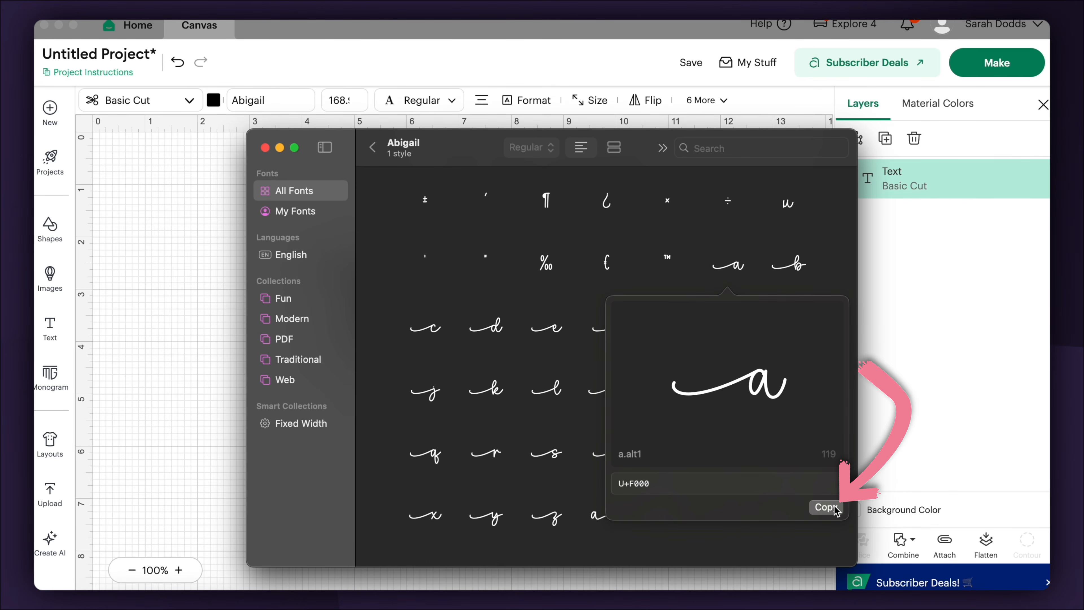
# Replace the canvas text with the copied swash a glyph and add bigai after it.
pyautogui.click(399, 333)
pyautogui.press('super+v')
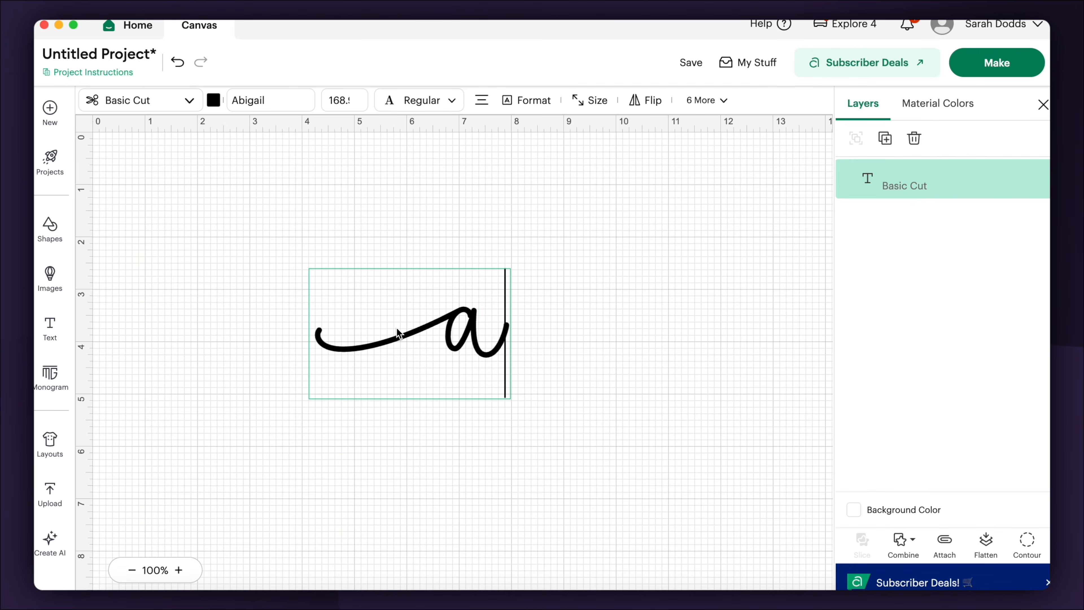
pyautogui.click(569, 326)
pyautogui.doubleClick(457, 326)
pyautogui.write('bigai')
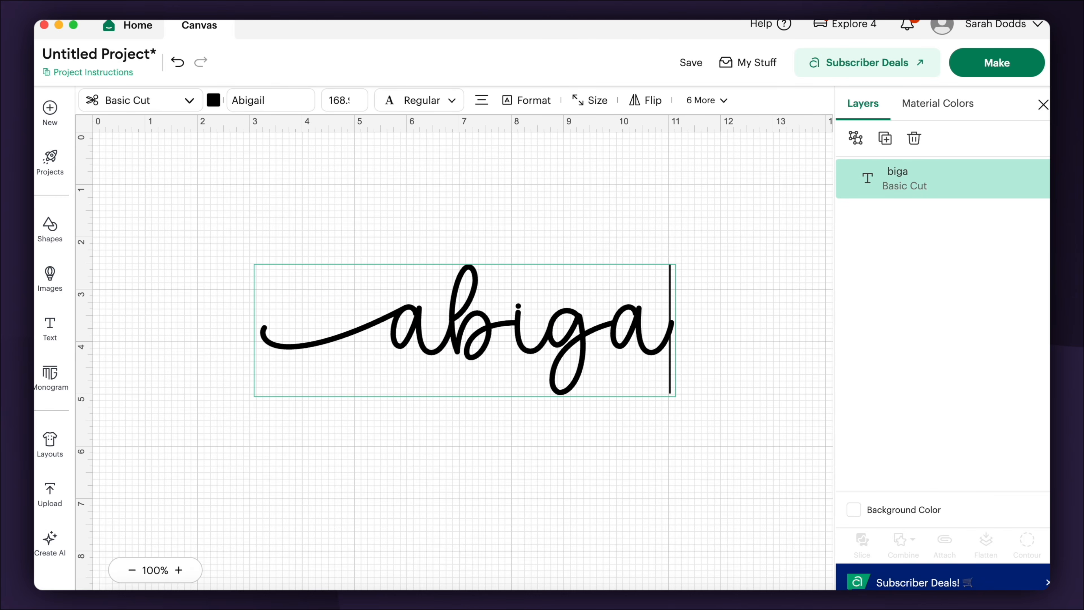
# Move the name left, copy the alternate l with a trailing swash from Font Book and append it to complete abigail.
pyautogui.click(577, 470)
pyautogui.moveTo(594, 353); pyautogui.dragTo(492, 346)
pyautogui.press('super+Tab')
pyautogui.click(428, 368)
pyautogui.click(510, 326)
pyautogui.press('super+Tab')
pyautogui.press('super+v')
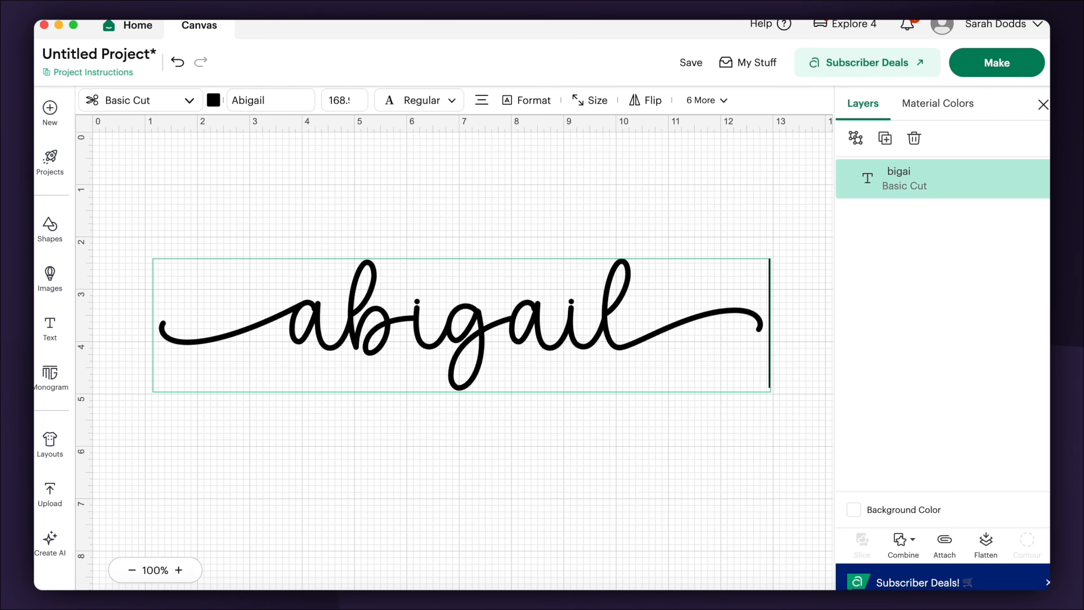
# Try flipping the abigail text and undo the flip.
pyautogui.click(566, 424)
pyautogui.click(639, 102)
pyautogui.click(642, 142)
pyautogui.press('super+z')
# Apply the Curve effect to the abigail text and adjust its curvature.
pyautogui.click(706, 100)
pyautogui.moveTo(666, 213)
pyautogui.click(572, 194)
pyautogui.click(623, 217)
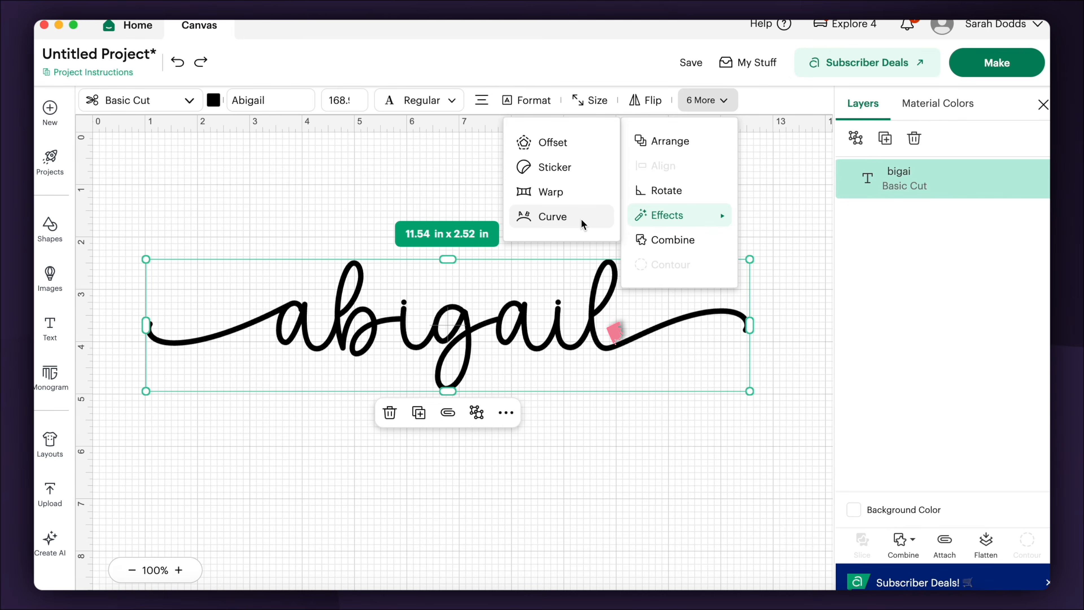
pyautogui.click(553, 217)
pyautogui.moveTo(389, 170)
pyautogui.mouseDown()
pyautogui.moveTo(372, 172)
pyautogui.moveTo(388, 176)
pyautogui.mouseUp()
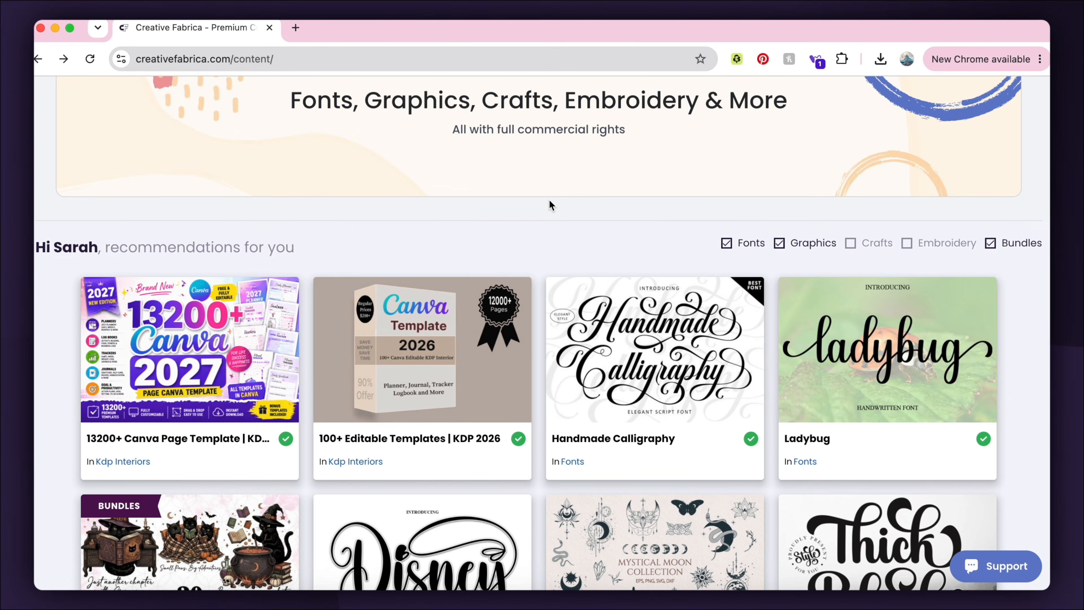
# Search Creative Fabrica for sticker and look through the results and the Kawaii Cute Potted Plant Sticker Set page.
pyautogui.write('ticker')
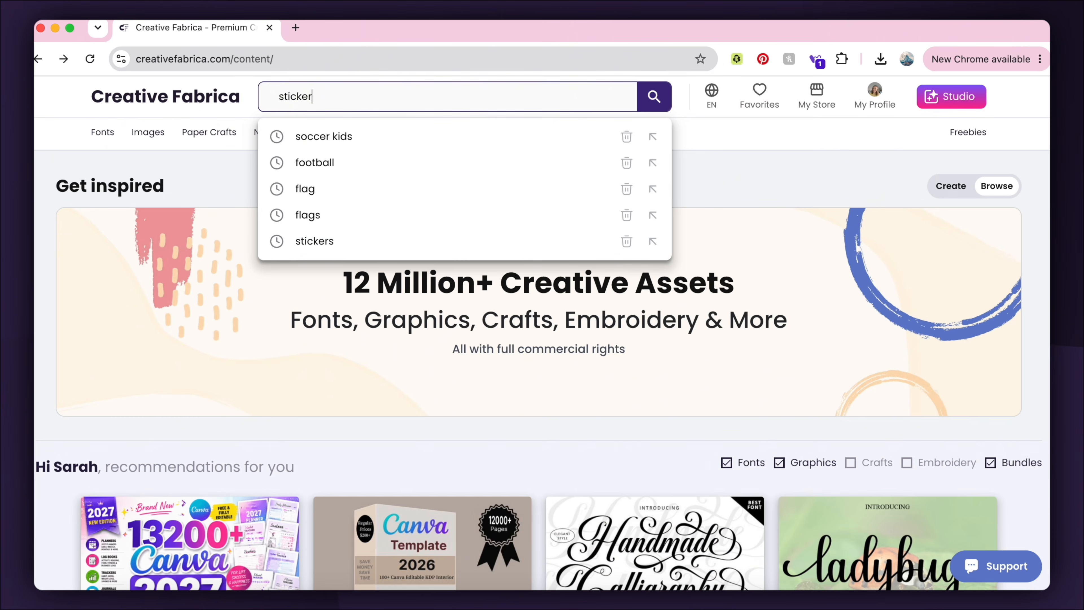
pyautogui.press('Return')
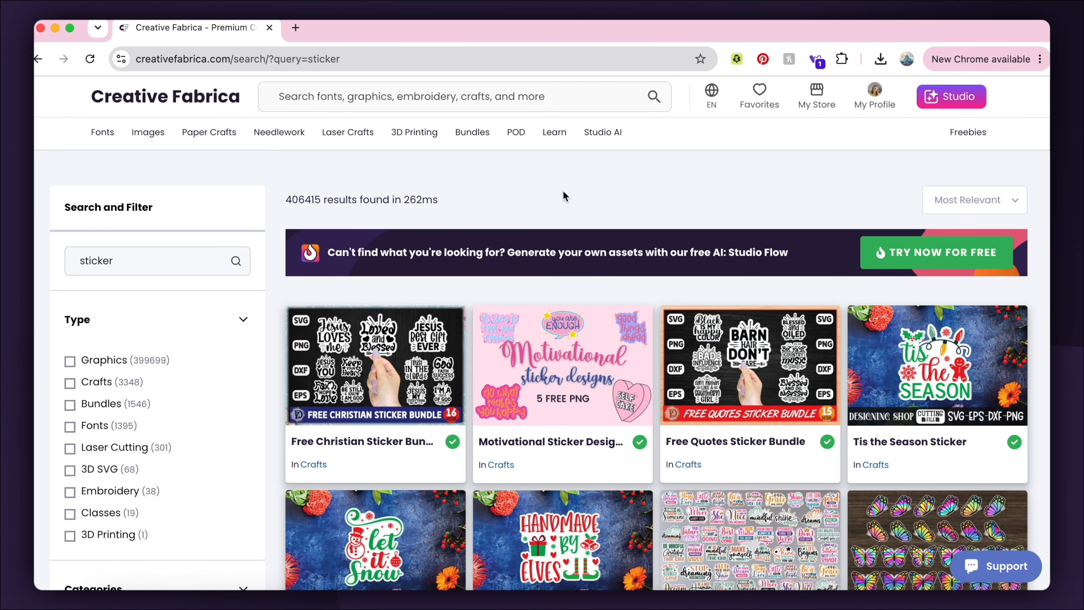
pyautogui.scroll(-5, 530, 188)
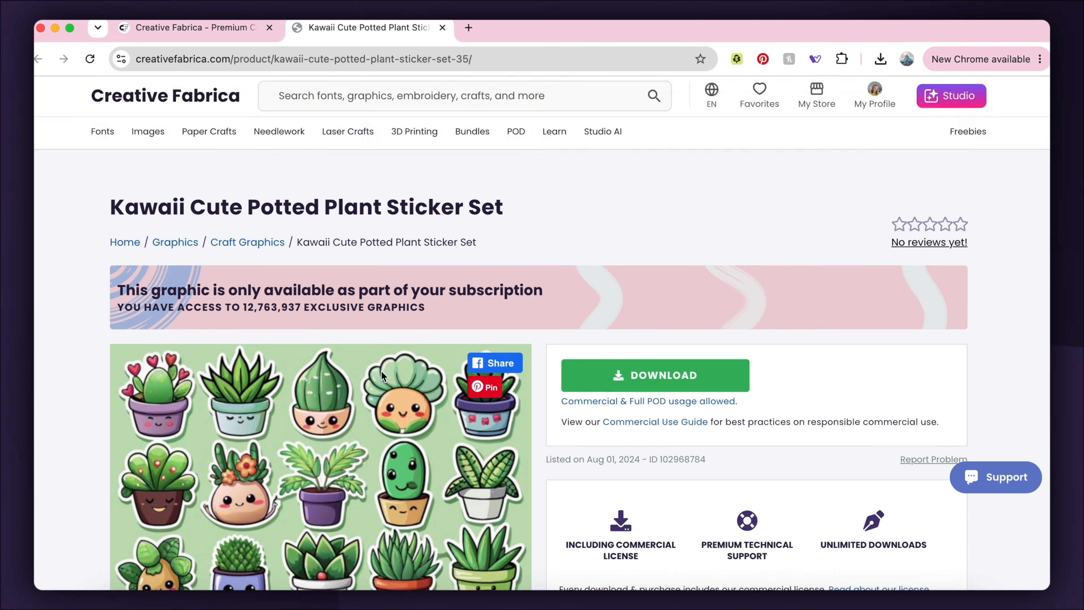
pyautogui.scroll(-3, 318, 346)
pyautogui.press('super+w')
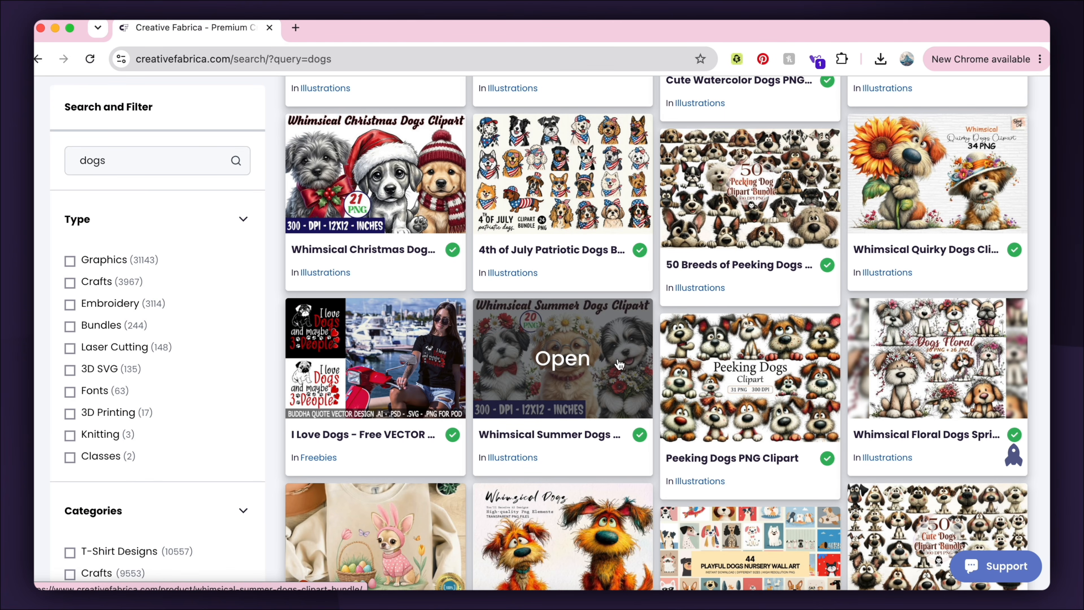
# Browse Creative Fabrica's dogs results and download the 200 Breeds of Peeking Dogs Clipart.
pyautogui.scroll(-5, 700, 365)
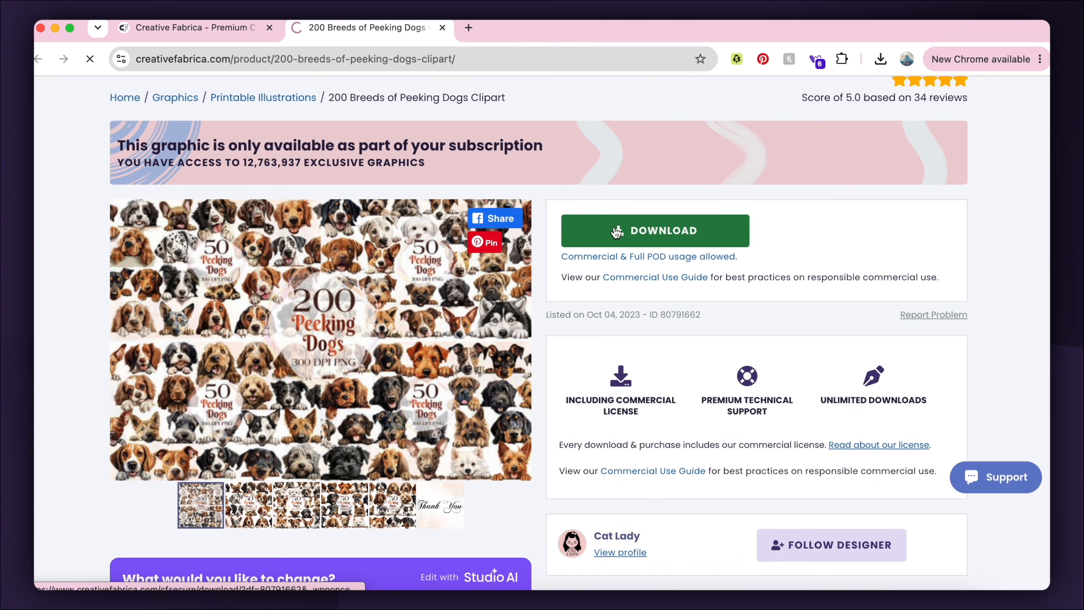
pyautogui.click(617, 231)
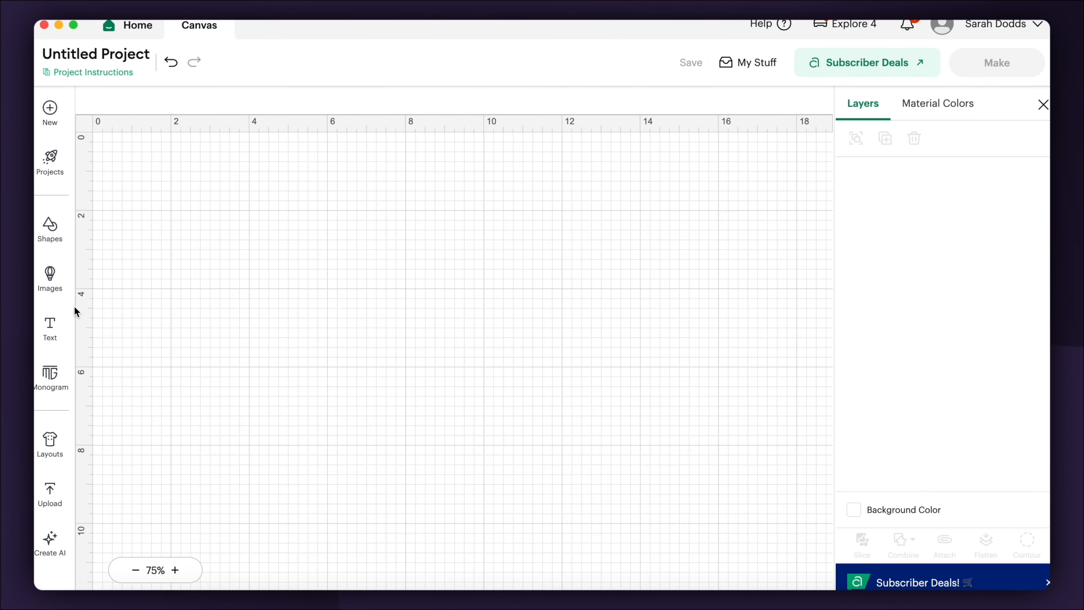
# Switch to Cricut Design Space and start a new Stickers & Labels project of the Custom Stickers type at A4 size.
pyautogui.click(49, 122)
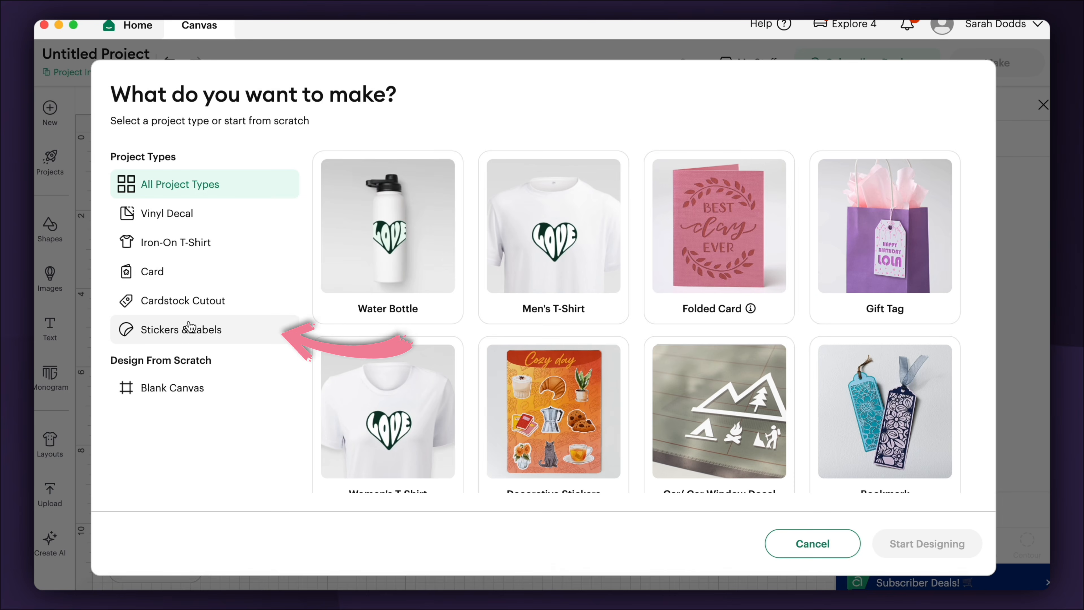
pyautogui.click(192, 325)
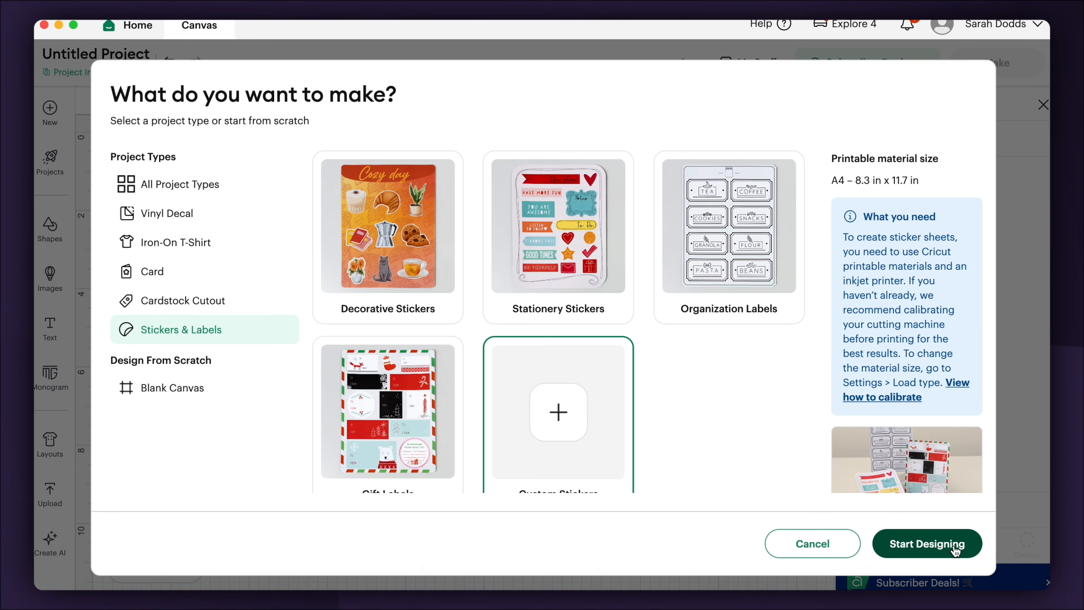
pyautogui.click(955, 548)
pyautogui.click(325, 346)
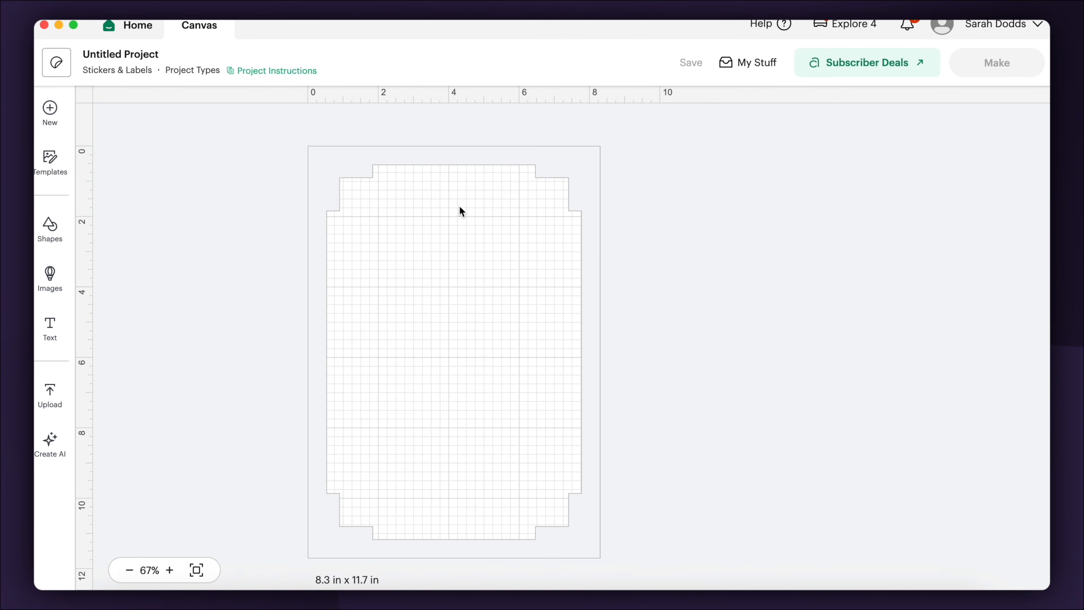
pyautogui.scroll(-2, 488, 478)
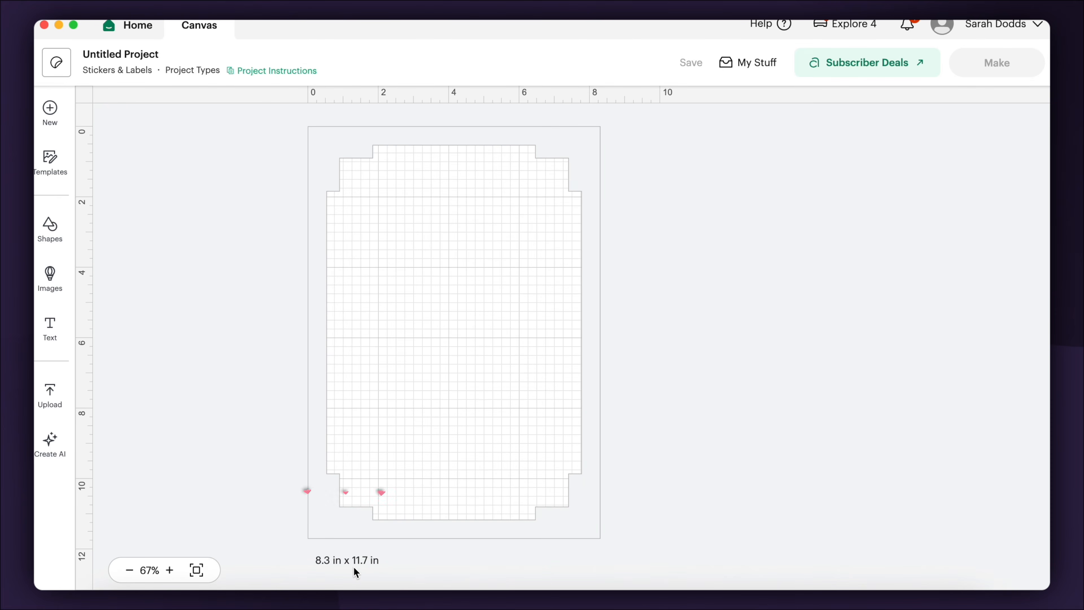
# Check the default Print Then Cut page size for the machine in the Load Type settings.
pyautogui.click(999, 24)
pyautogui.click(915, 177)
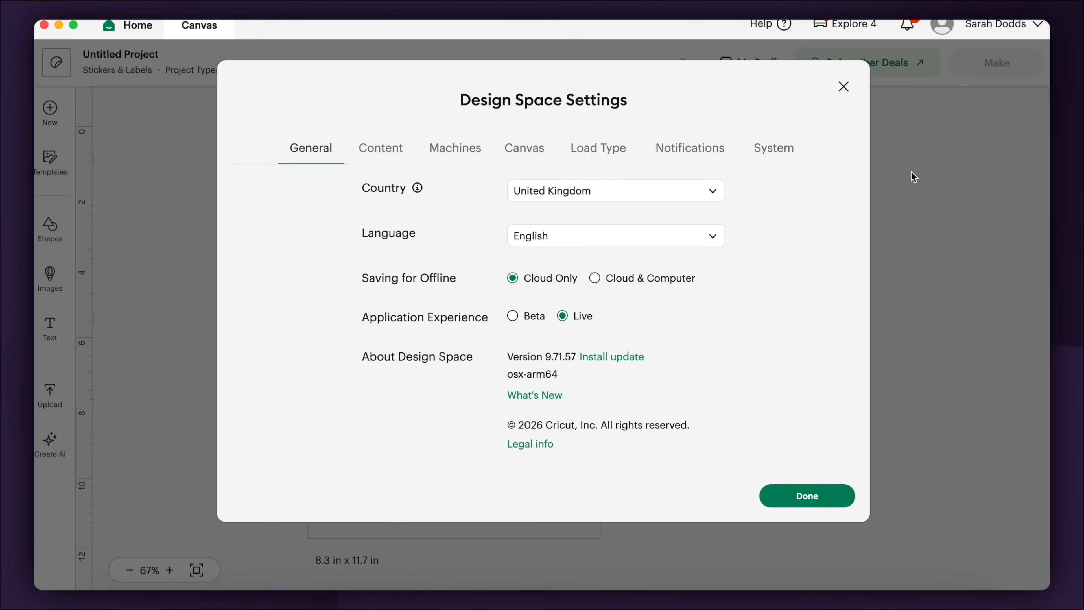
pyautogui.click(605, 148)
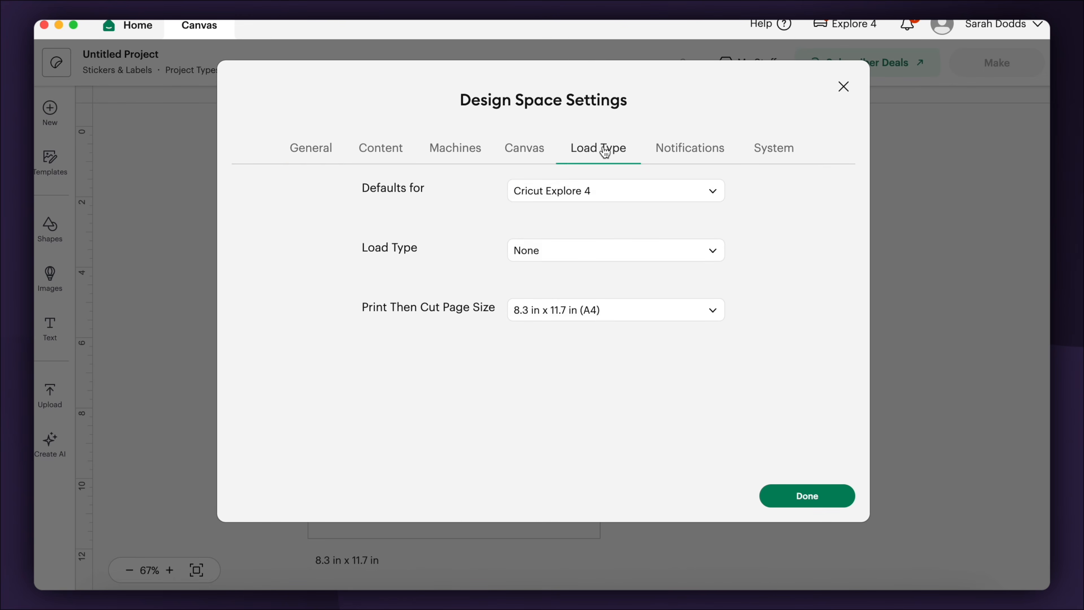
pyautogui.click(581, 315)
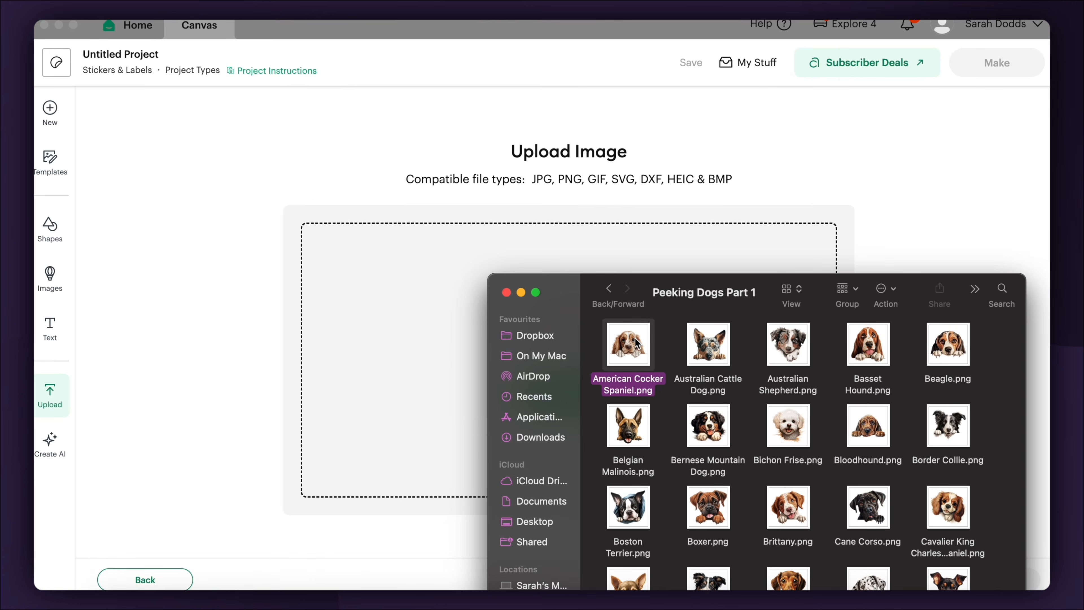
# Upload American Cocker Spaniel.png from the Peeking Dogs Part 1 folder and add it to the sticker page.
pyautogui.moveTo(636, 344); pyautogui.dragTo(436, 399)
pyautogui.click(1010, 580)
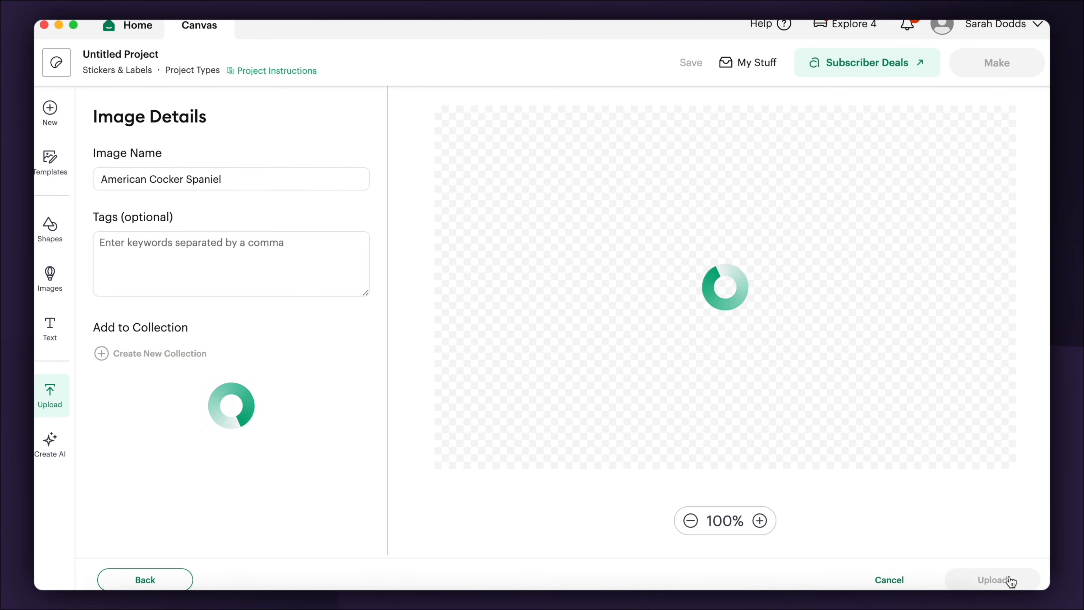
pyautogui.click(1010, 579)
pyautogui.click(325, 342)
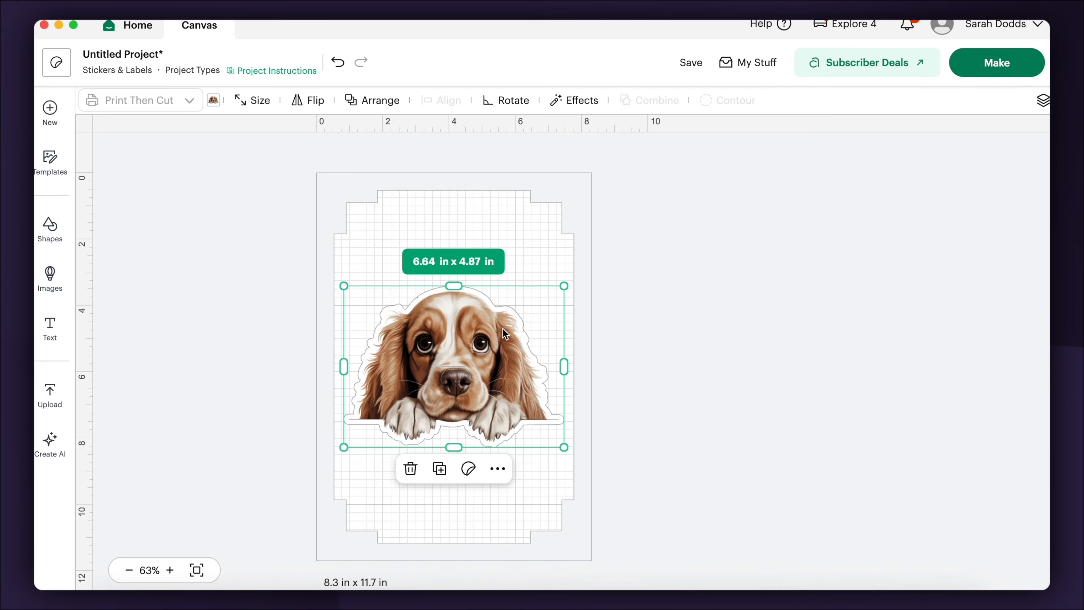
pyautogui.moveTo(561, 288); pyautogui.dragTo(500, 330)
pyautogui.press('super+z')
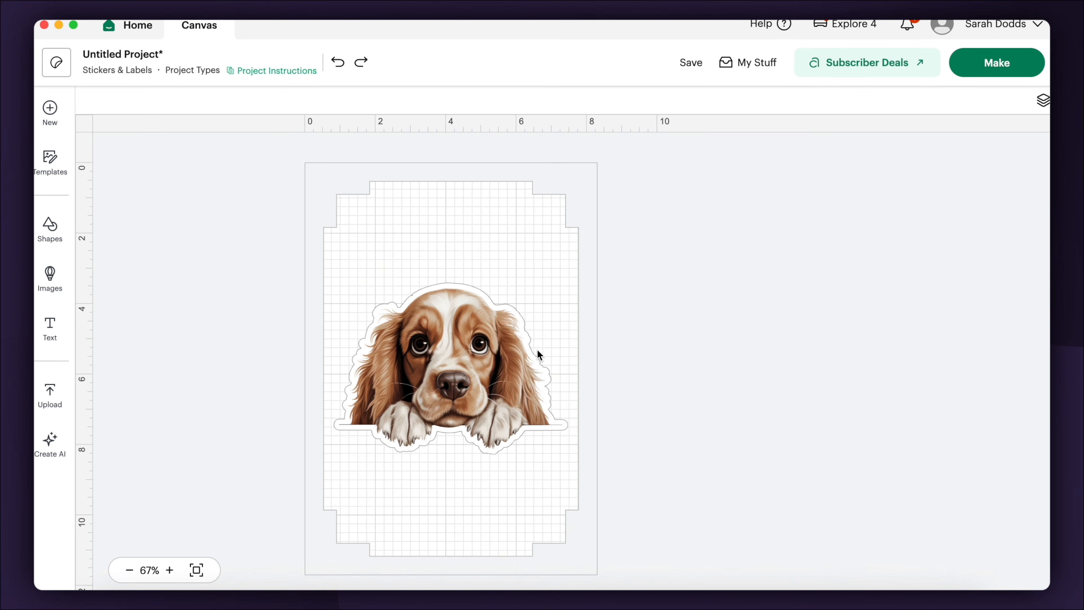
# Give the dog sticker a Thin border and scale it down to about 3.07 × 2.23 in.
pyautogui.click(500, 357)
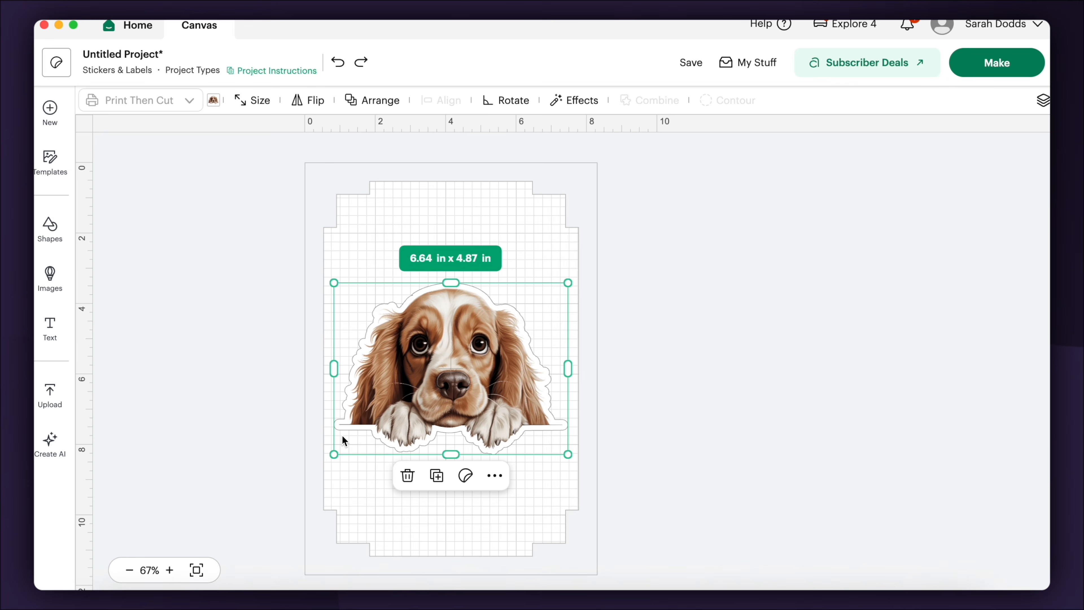
pyautogui.click(467, 476)
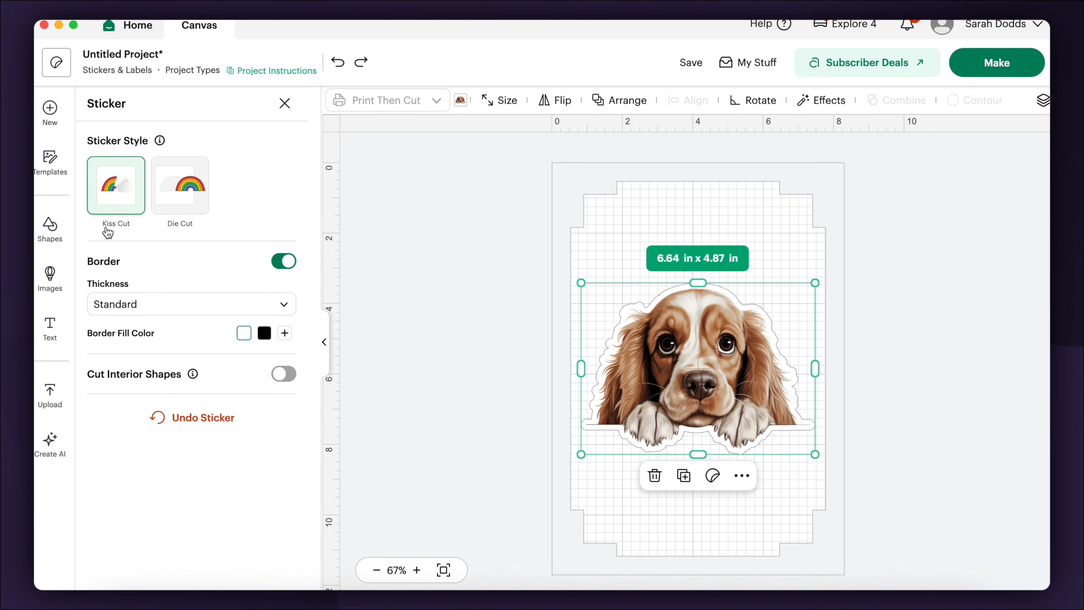
pyautogui.click(276, 265)
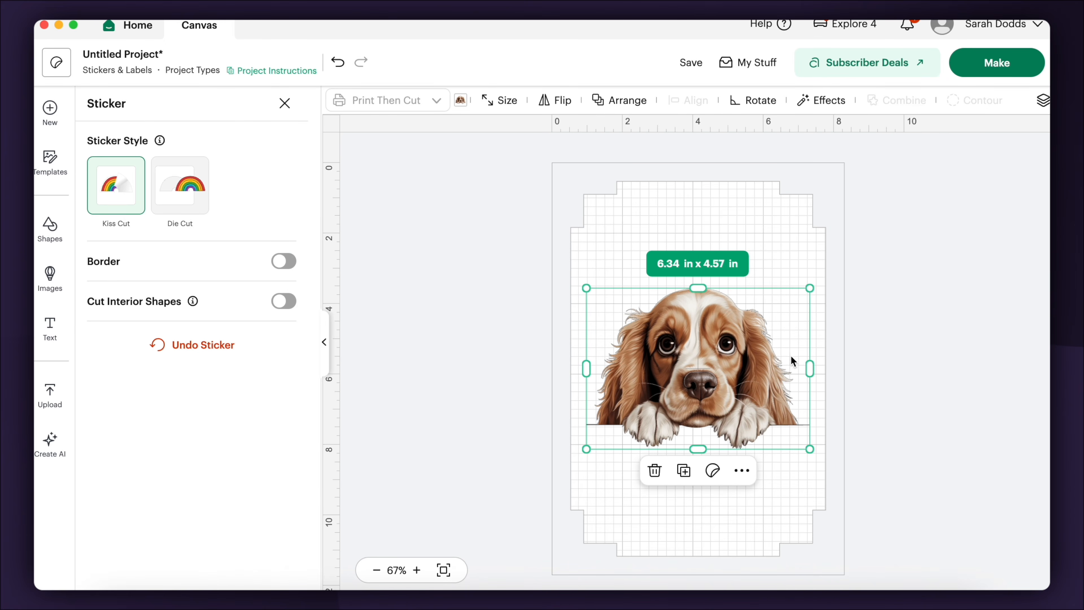
pyautogui.click(283, 262)
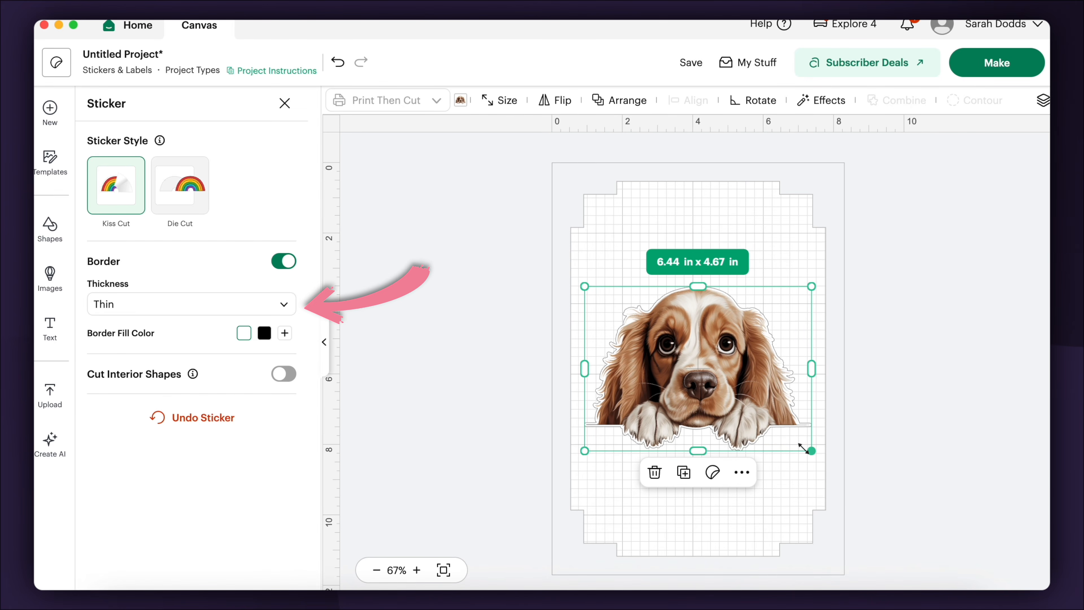
pyautogui.moveTo(805, 449); pyautogui.dragTo(693, 363)
pyautogui.moveTo(692, 363); pyautogui.dragTo(693, 363)
# Try a Wide border and a Custom 0.07 in border with a pale yellow fill on the dog sticker.
pyautogui.click(282, 304)
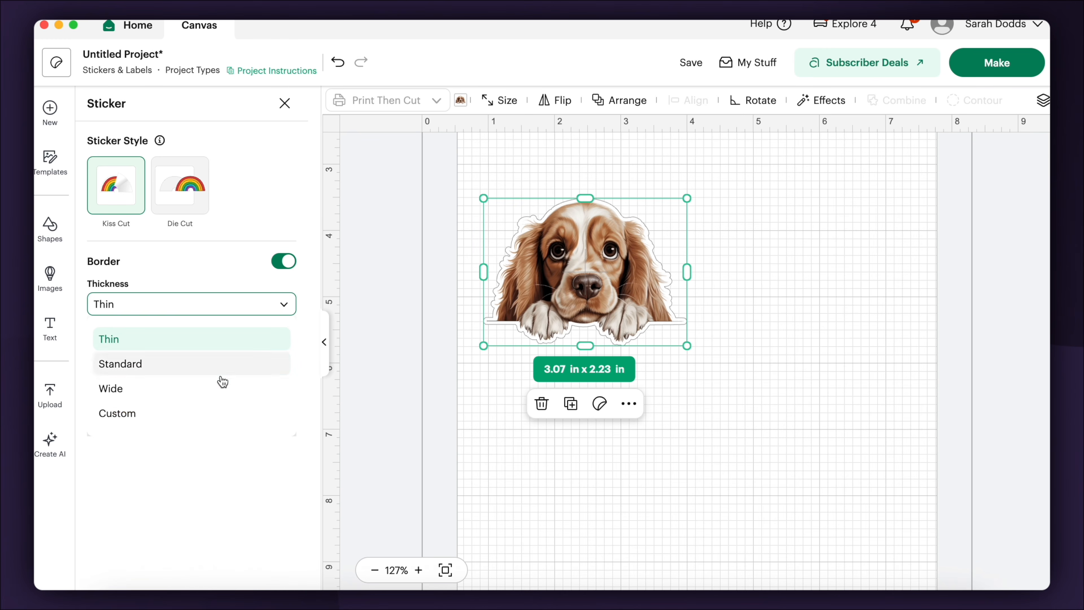
pyautogui.click(222, 382)
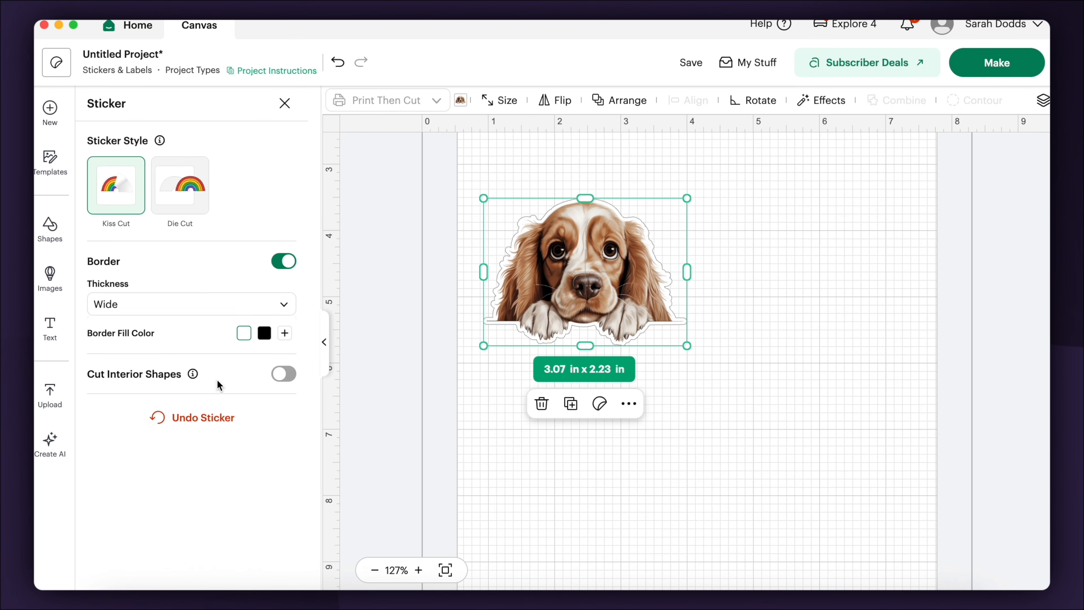
pyautogui.click(213, 307)
pyautogui.click(182, 412)
pyautogui.moveTo(143, 330); pyautogui.dragTo(107, 330)
pyautogui.click(285, 353)
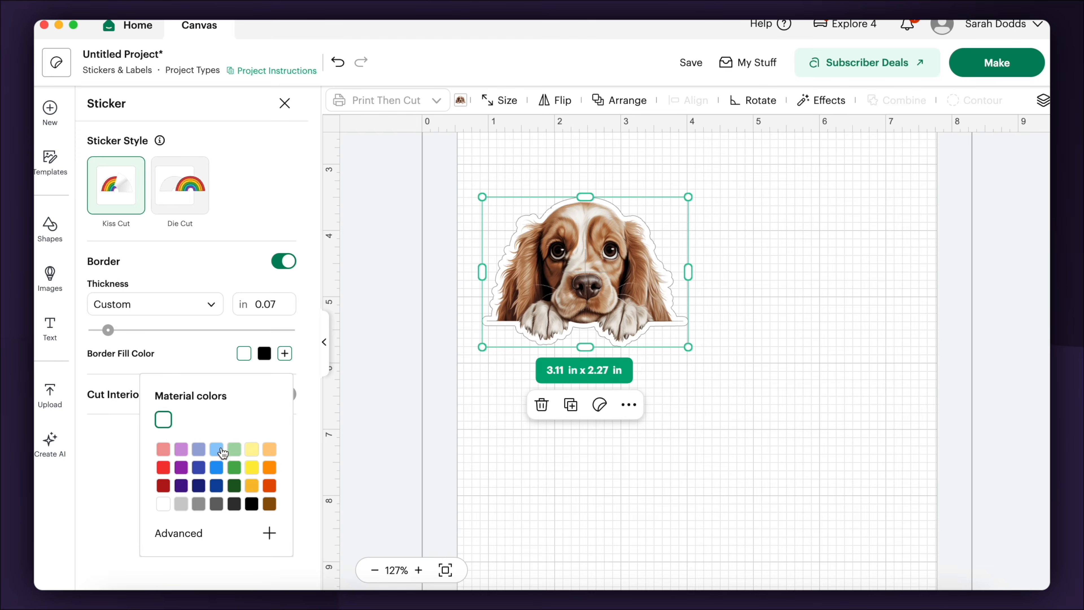
pyautogui.click(250, 453)
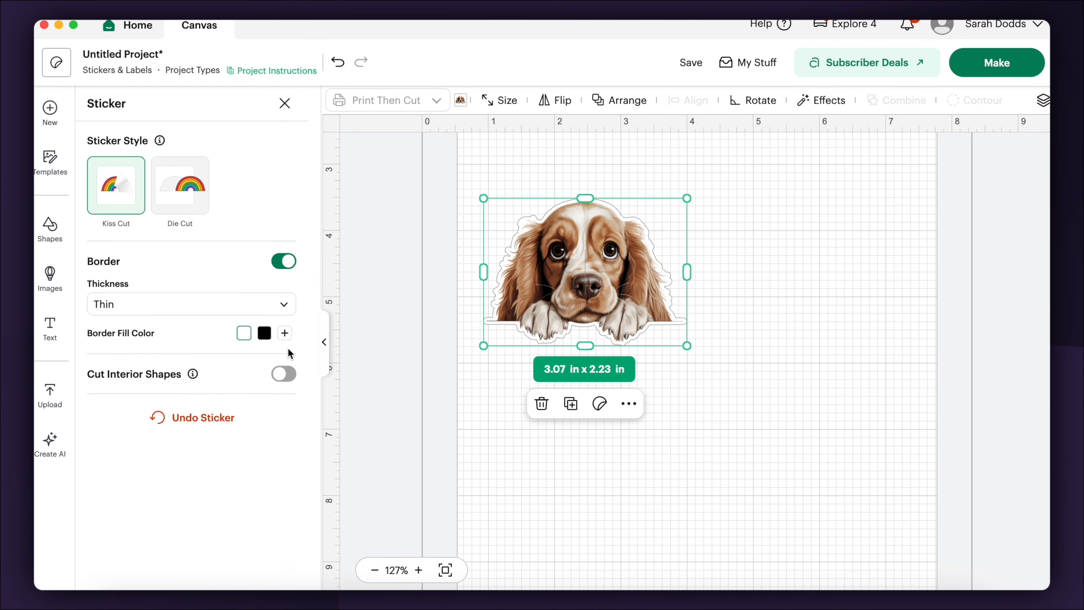
# Try the Cut Interior Shapes option and switch the dog sticker to the Die Cut style with Easy Peel Edge.
pyautogui.click(283, 374)
pyautogui.click(177, 202)
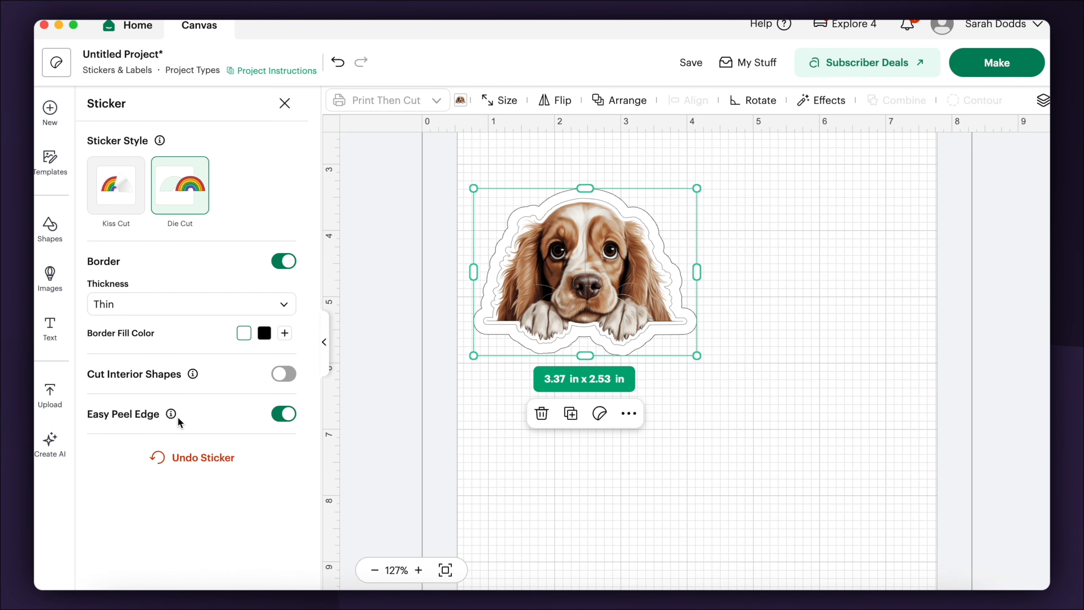
pyautogui.moveTo(171, 416)
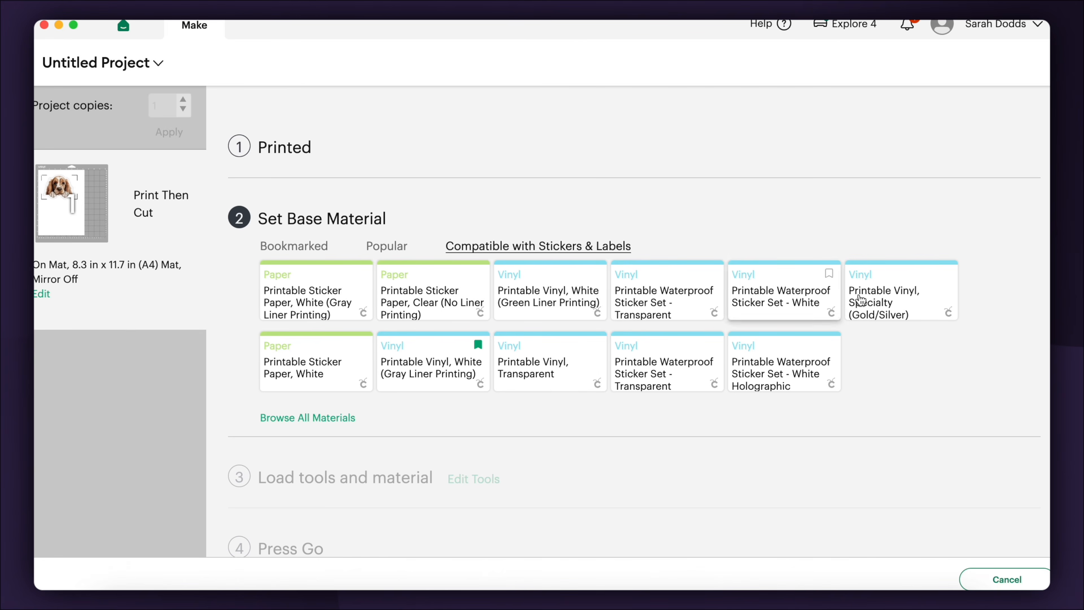
# Examine the compatible base materials for the sticker and compare them with the full materials list.
pyautogui.click(307, 417)
pyautogui.scroll(-5, 618, 316)
pyautogui.scroll(5, 725, 305)
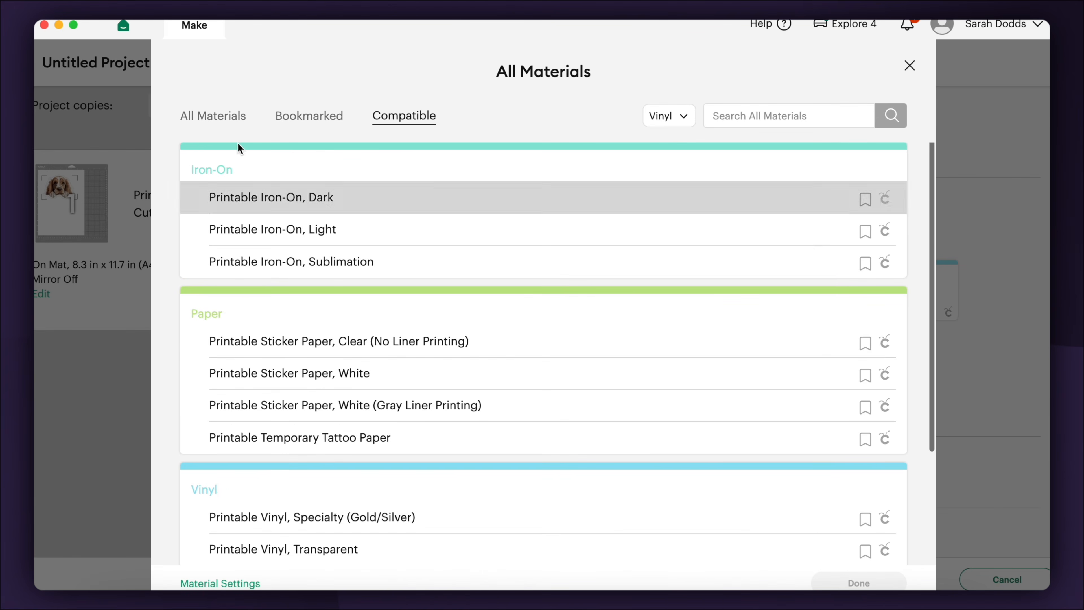
pyautogui.click(197, 125)
pyautogui.scroll(-1, 564, 236)
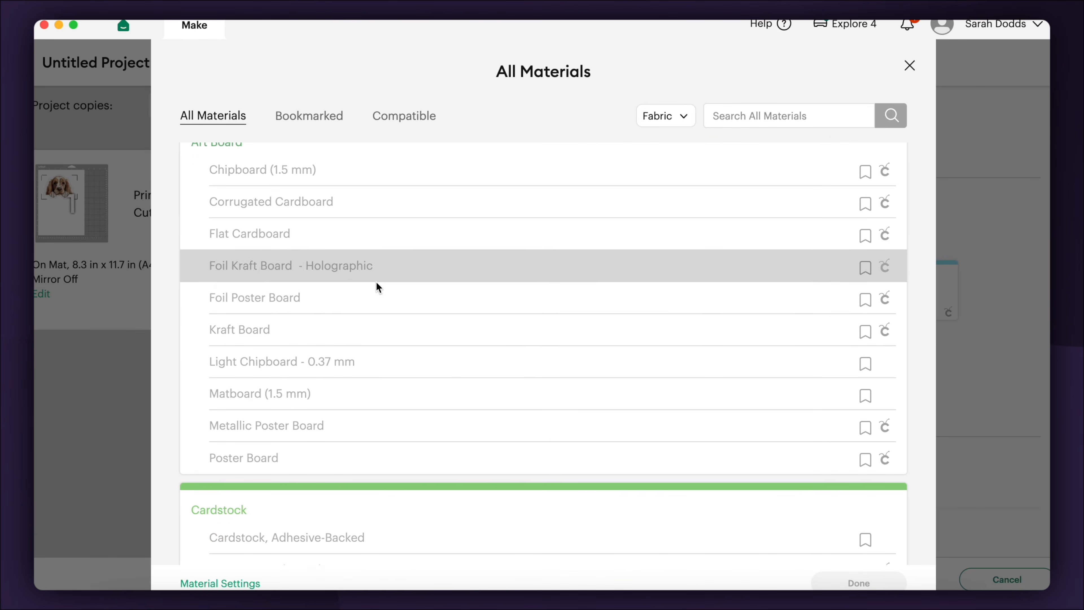
pyautogui.scroll(-5, 389, 329)
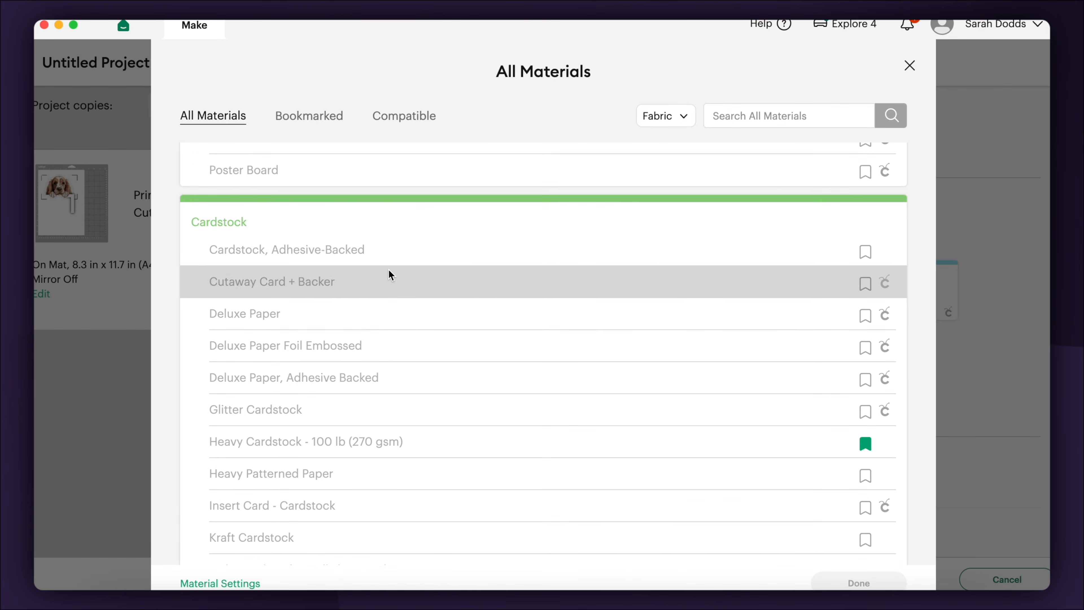
pyautogui.scroll(-3, 386, 402)
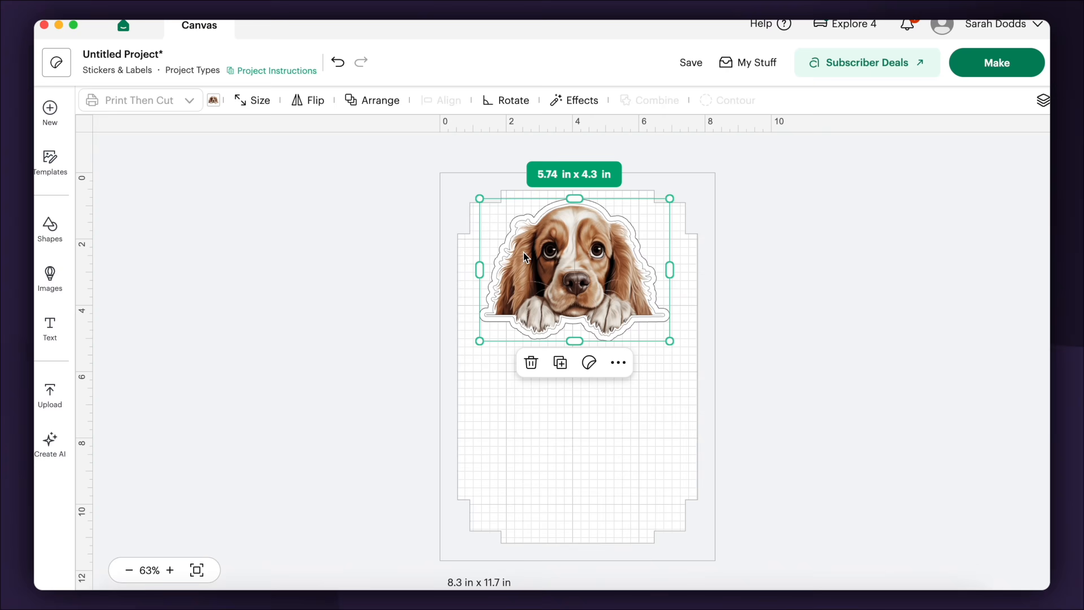
# Delete the dog sticker, and start a blank project with the uploaded armchair image Just One More Chapter 2.
pyautogui.press('Delete')
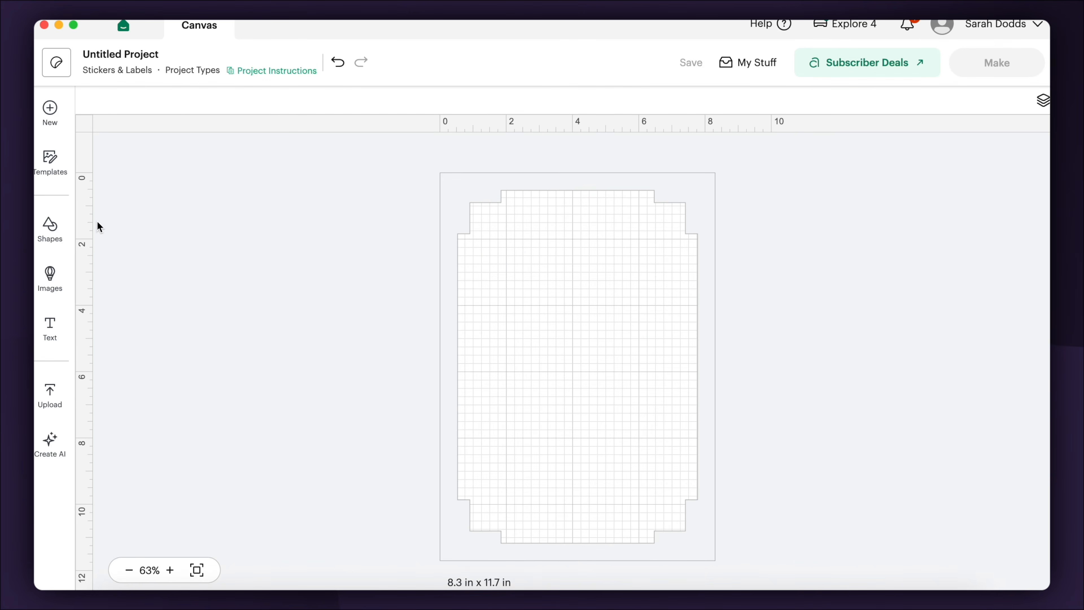
pyautogui.click(50, 110)
pyautogui.click(922, 544)
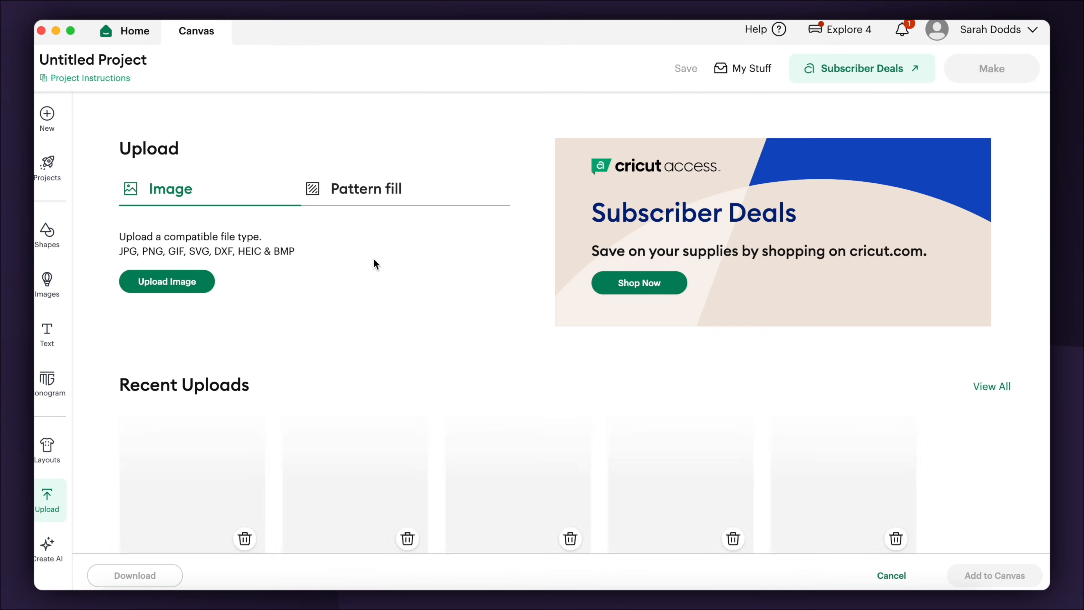
pyautogui.click(781, 437)
# Add an offset around the armchair image and fill its small inner gaps with Contour.
pyautogui.click(580, 113)
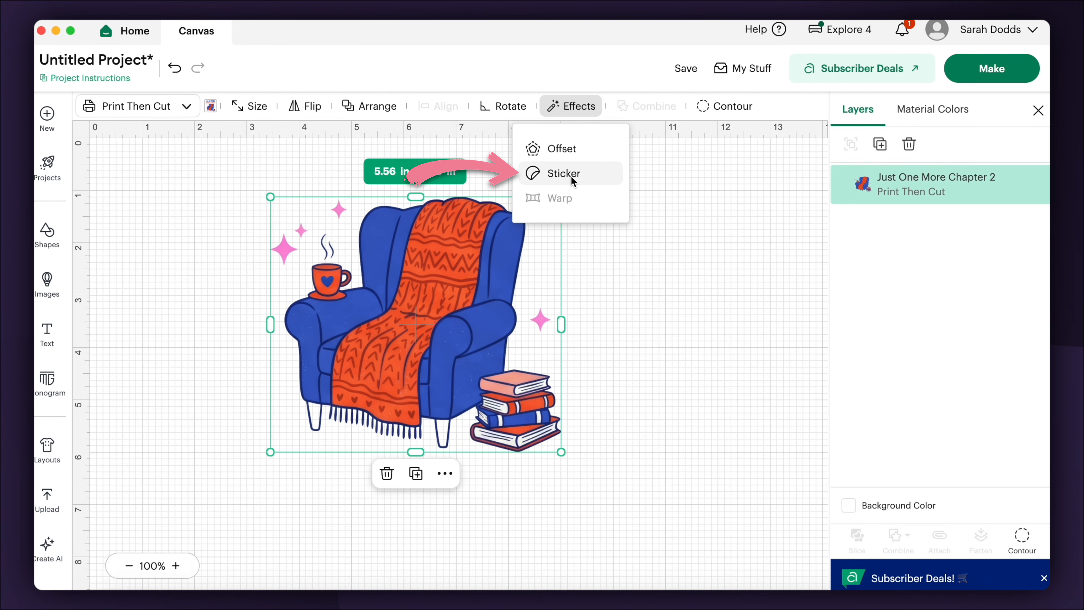
pyautogui.click(562, 149)
pyautogui.moveTo(409, 181); pyautogui.dragTo(406, 181)
pyautogui.click(447, 258)
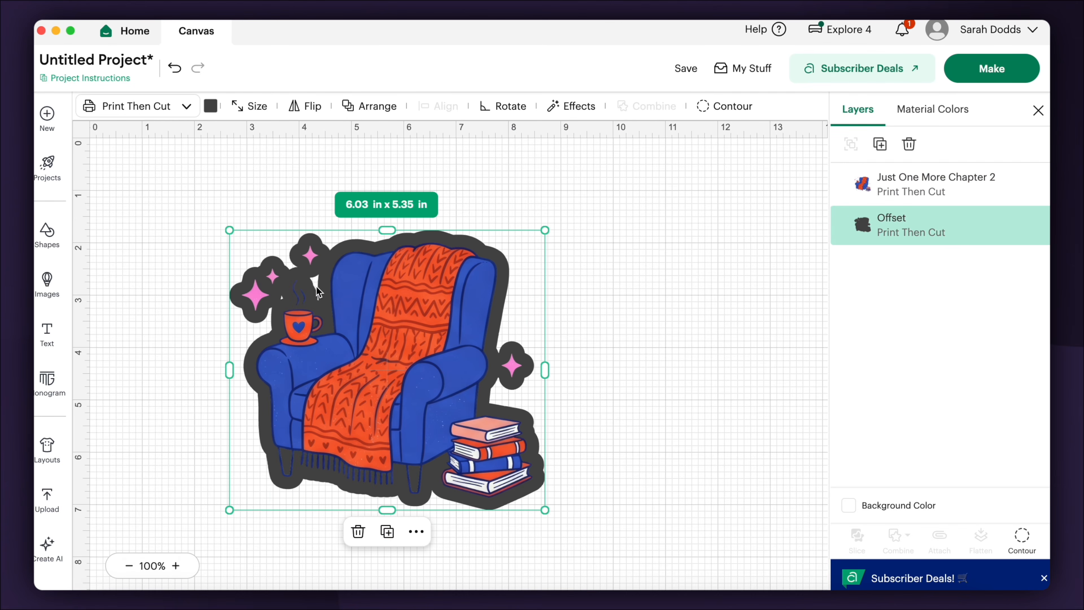
pyautogui.click(1022, 536)
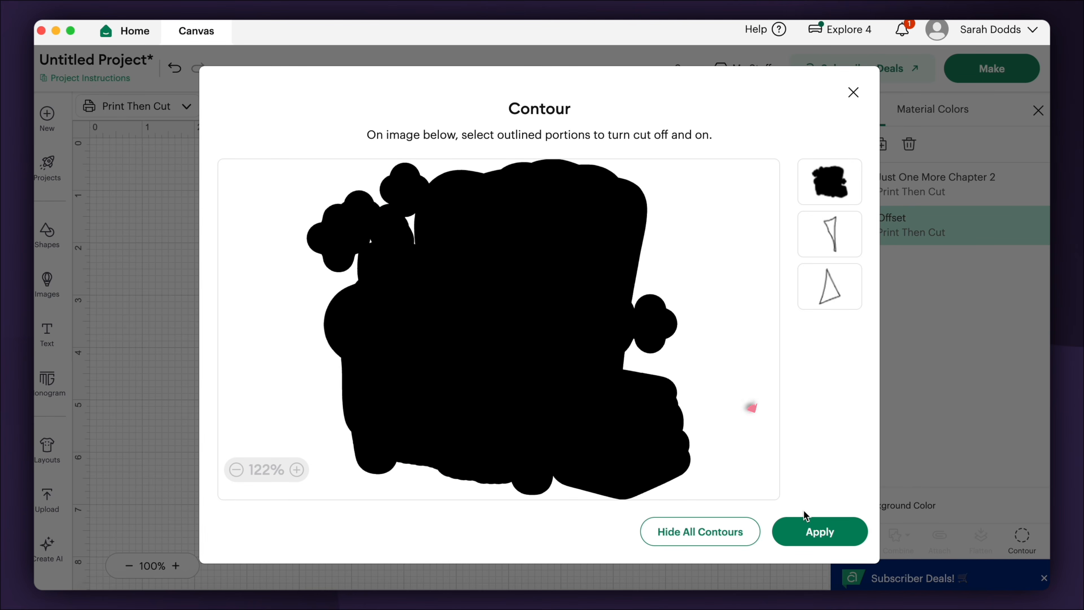
pyautogui.click(820, 532)
# Color the offset white and flatten it with the armchair image into one printable layer.
pyautogui.click(211, 107)
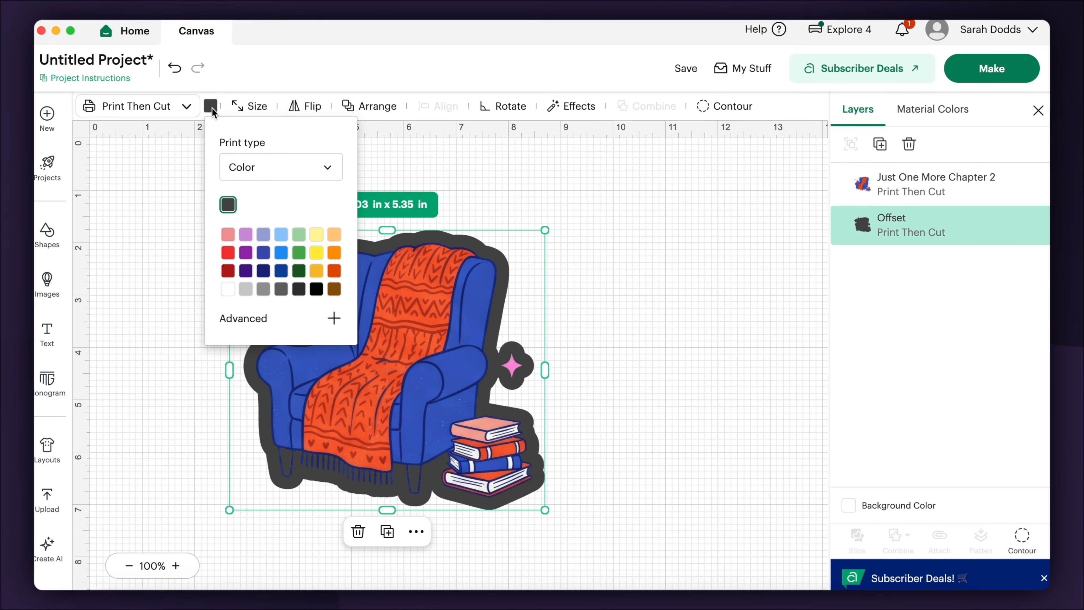
pyautogui.click(231, 291)
pyautogui.moveTo(594, 214); pyautogui.dragTo(262, 520)
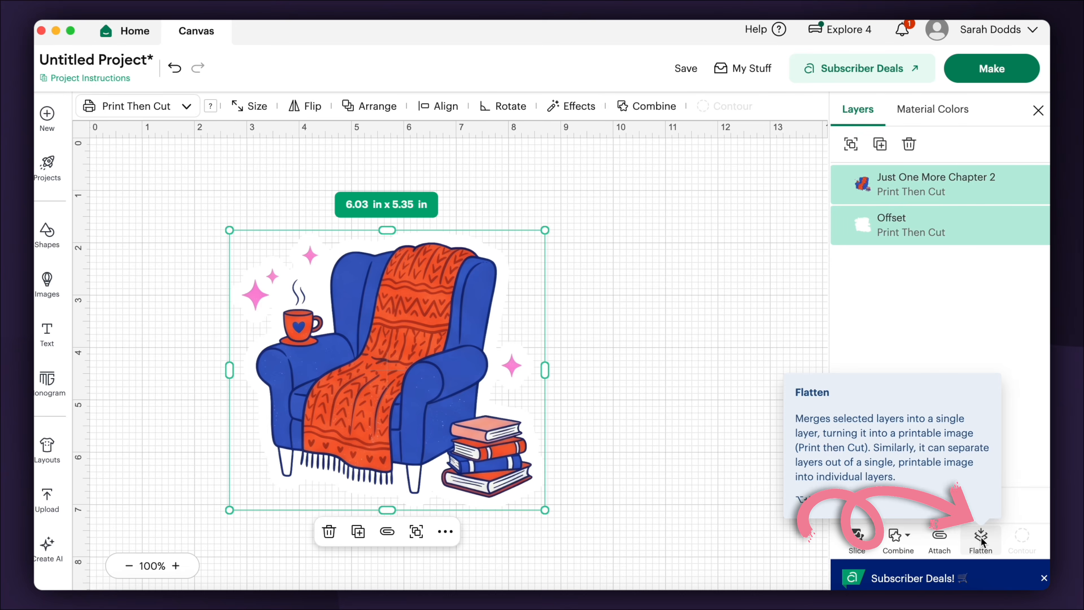
pyautogui.click(981, 539)
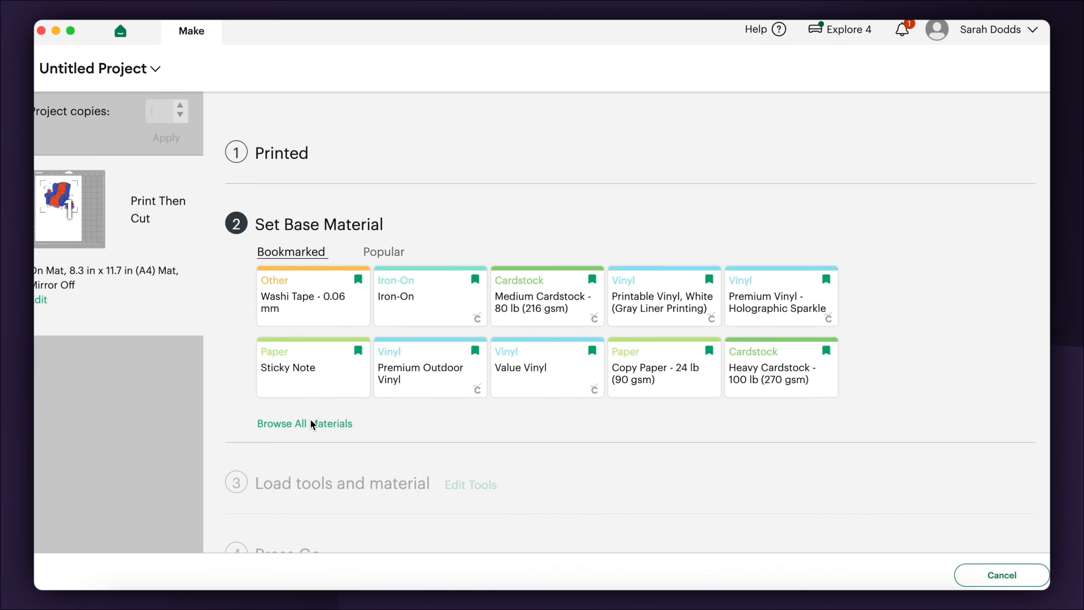
# Look through the compatible base materials for the flattened armchair sticker.
pyautogui.click(312, 423)
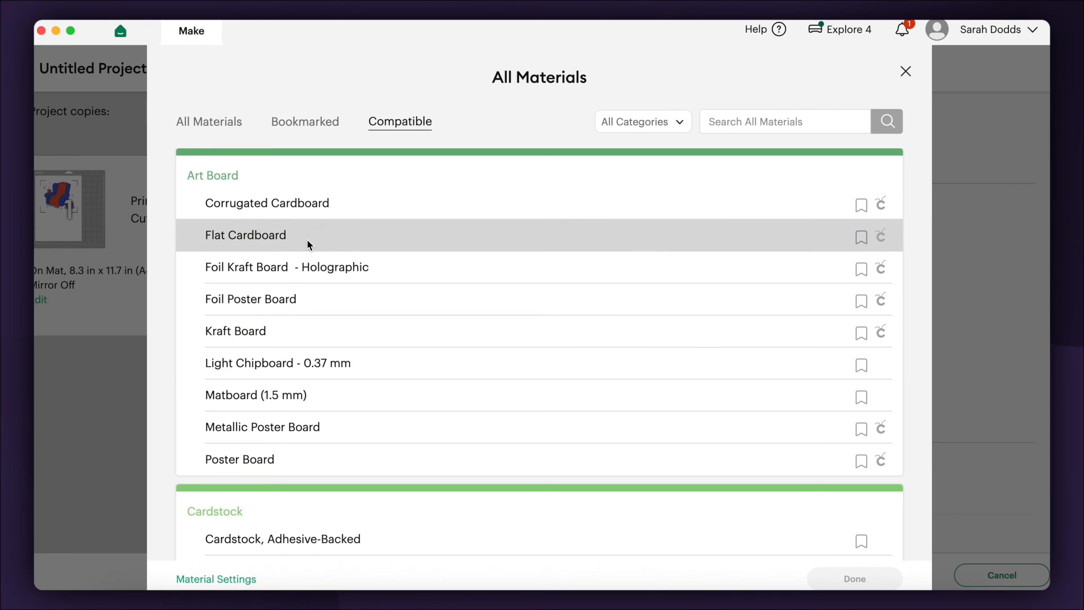
pyautogui.scroll(-4, 308, 242)
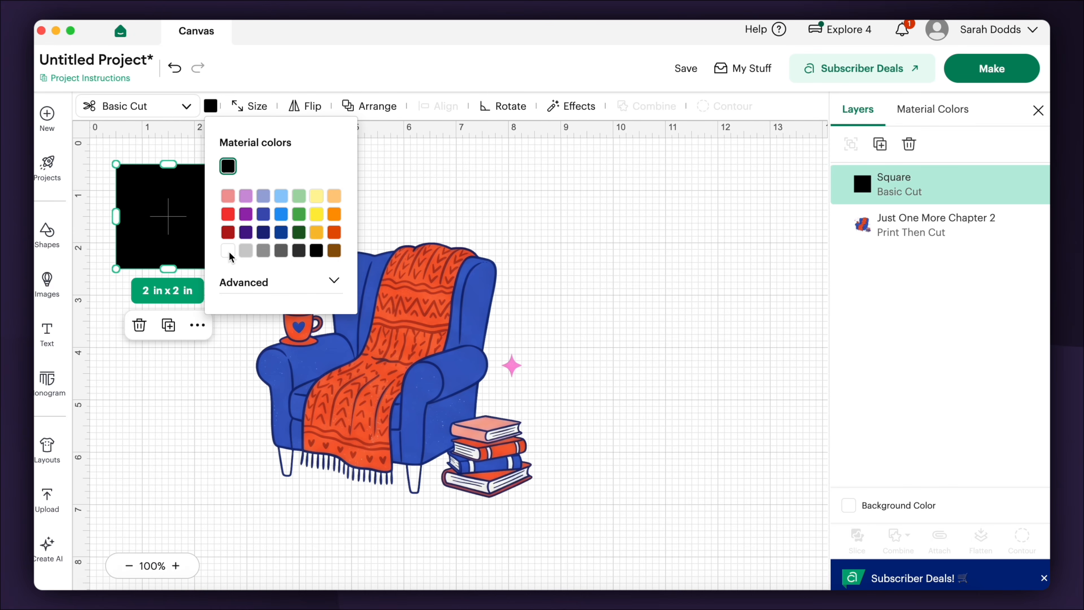
# Color the background square white and the "All booked up" text blue, and center the text above the armchair.
pyautogui.click(228, 251)
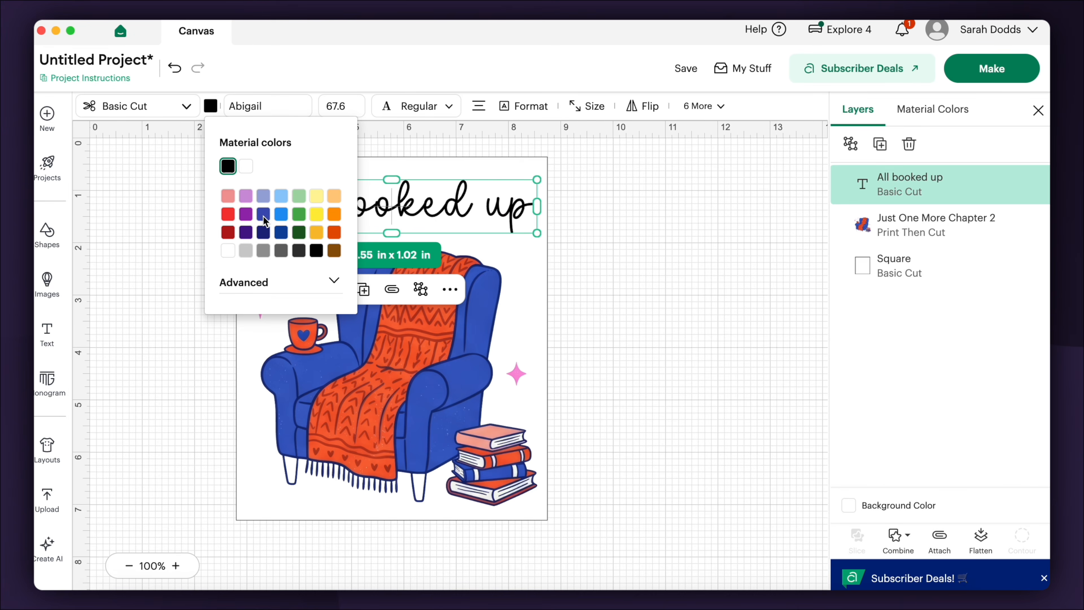
pyautogui.click(264, 214)
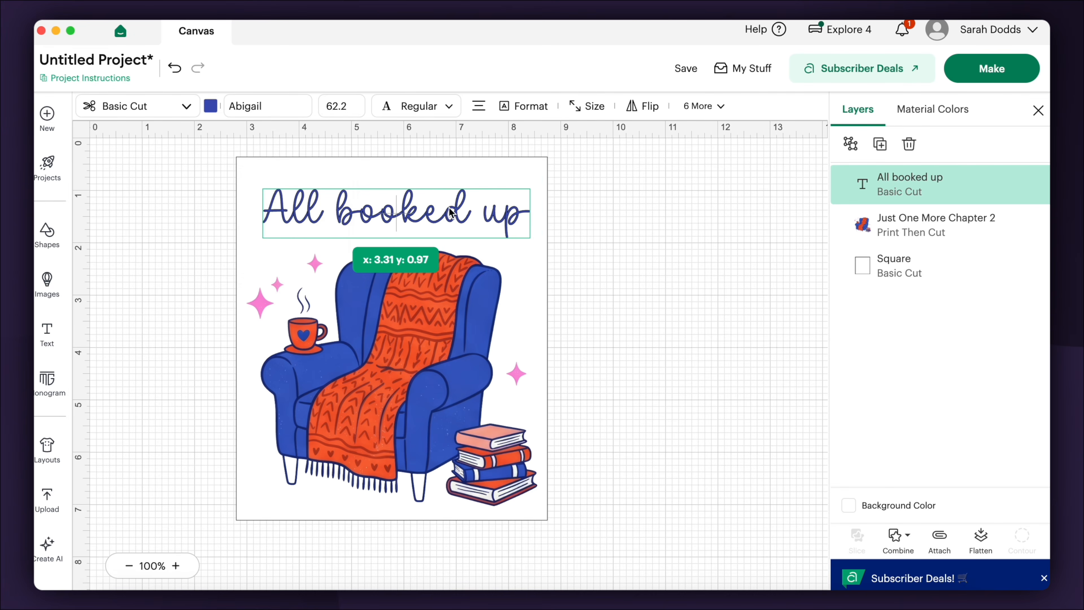
pyautogui.moveTo(447, 211); pyautogui.dragTo(444, 213)
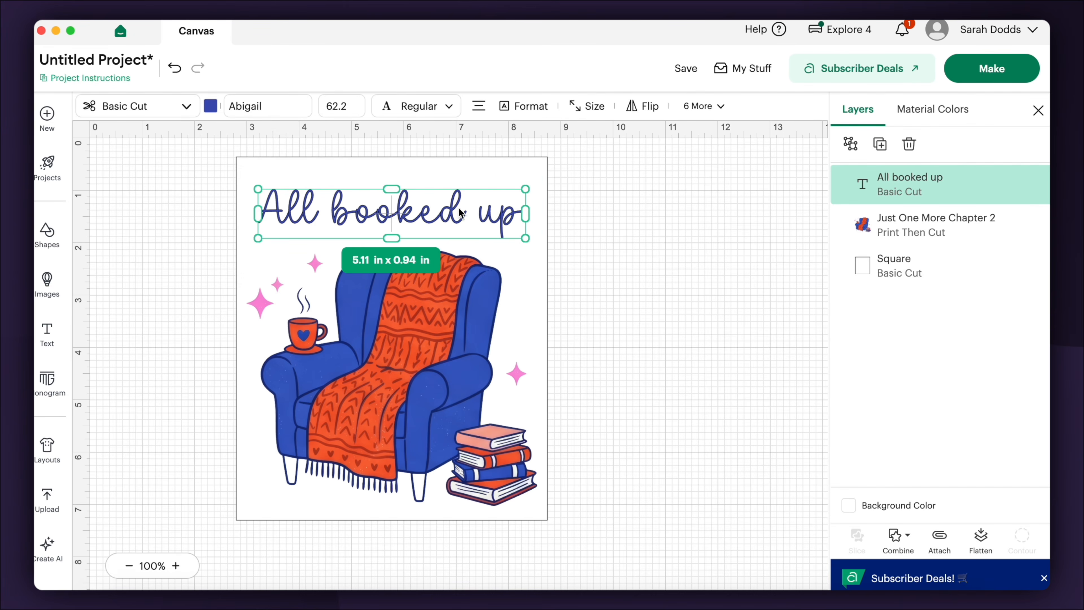
# Flatten the "All booked up" text, armchair image and background square into one printable layer.
pyautogui.click(589, 226)
pyautogui.moveTo(626, 162); pyautogui.dragTo(222, 522)
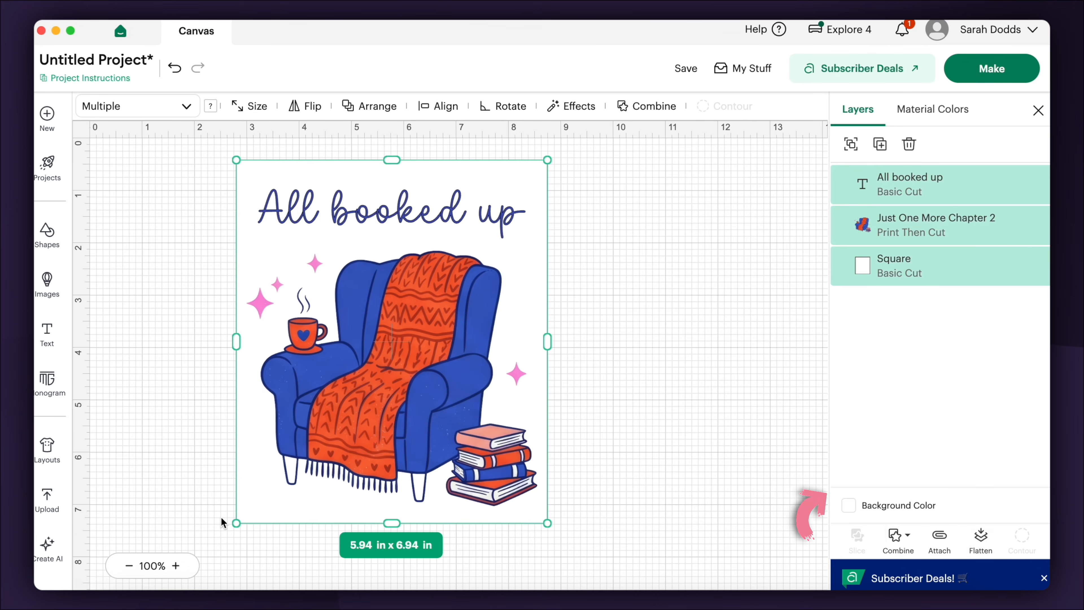
pyautogui.click(981, 539)
# Unflatten the design, delete its text and background square, and shift the armchair image up and to the right.
pyautogui.click(981, 539)
pyautogui.click(438, 226)
pyautogui.press('Delete')
pyautogui.click(438, 227)
pyautogui.press('Delete')
pyautogui.moveTo(390, 285); pyautogui.dragTo(504, 222)
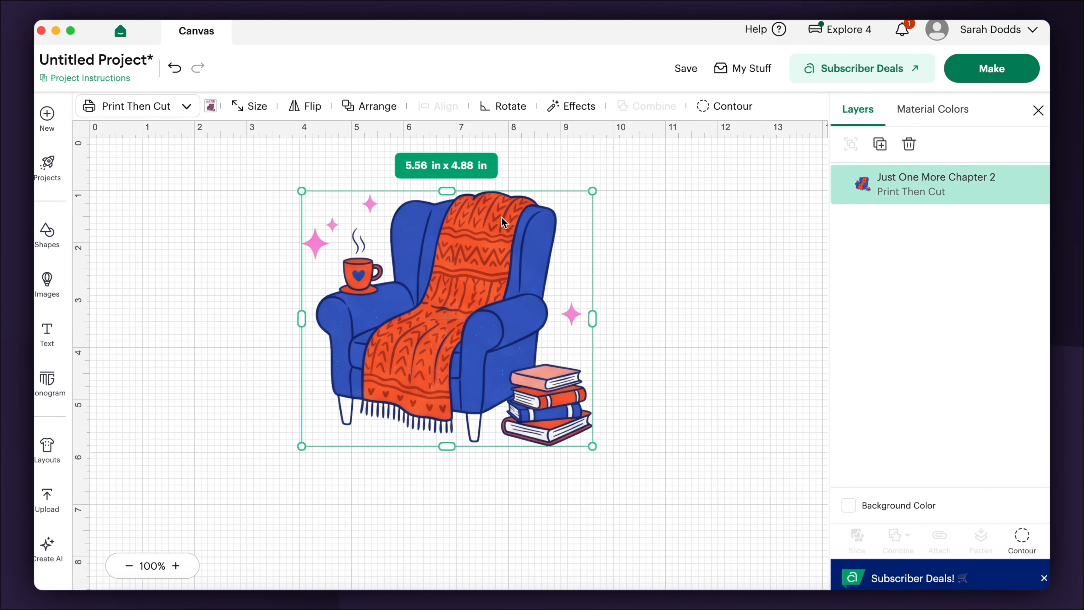